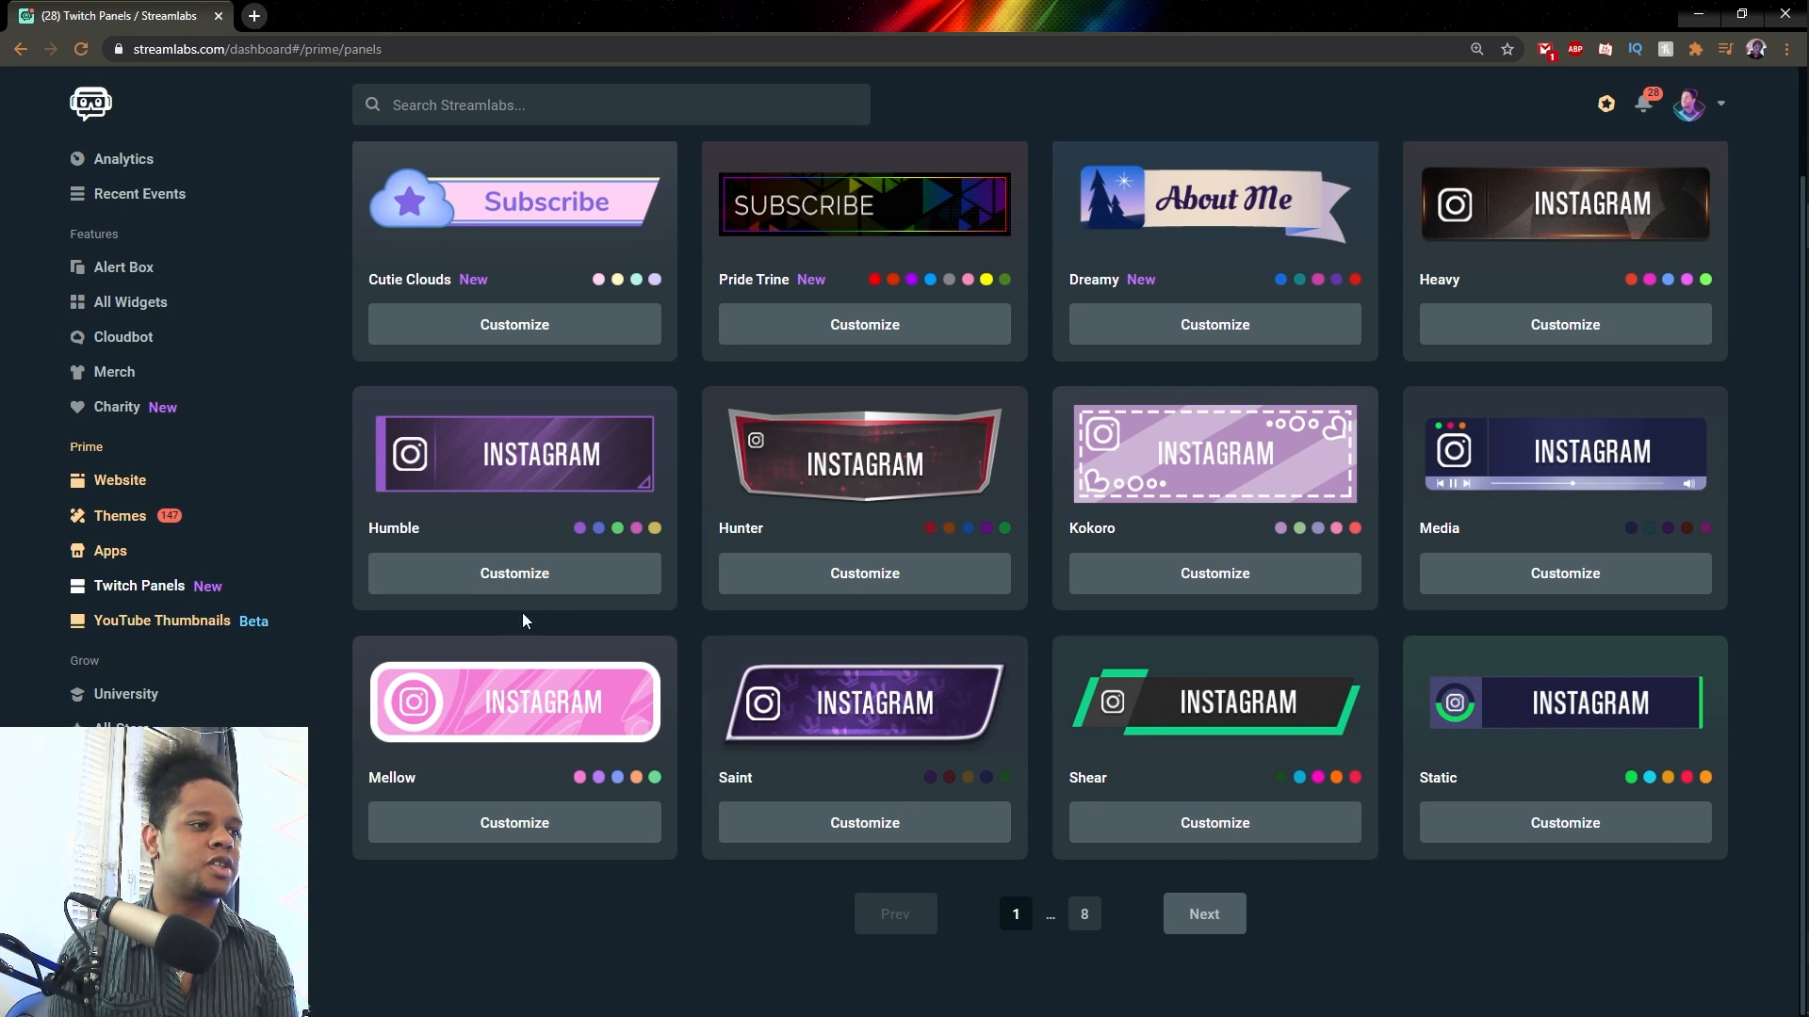
Browse the Twitch panel template pages and open the Inversion design for customizing.
{"action": "left_click", "coordinate": [1206, 916]}
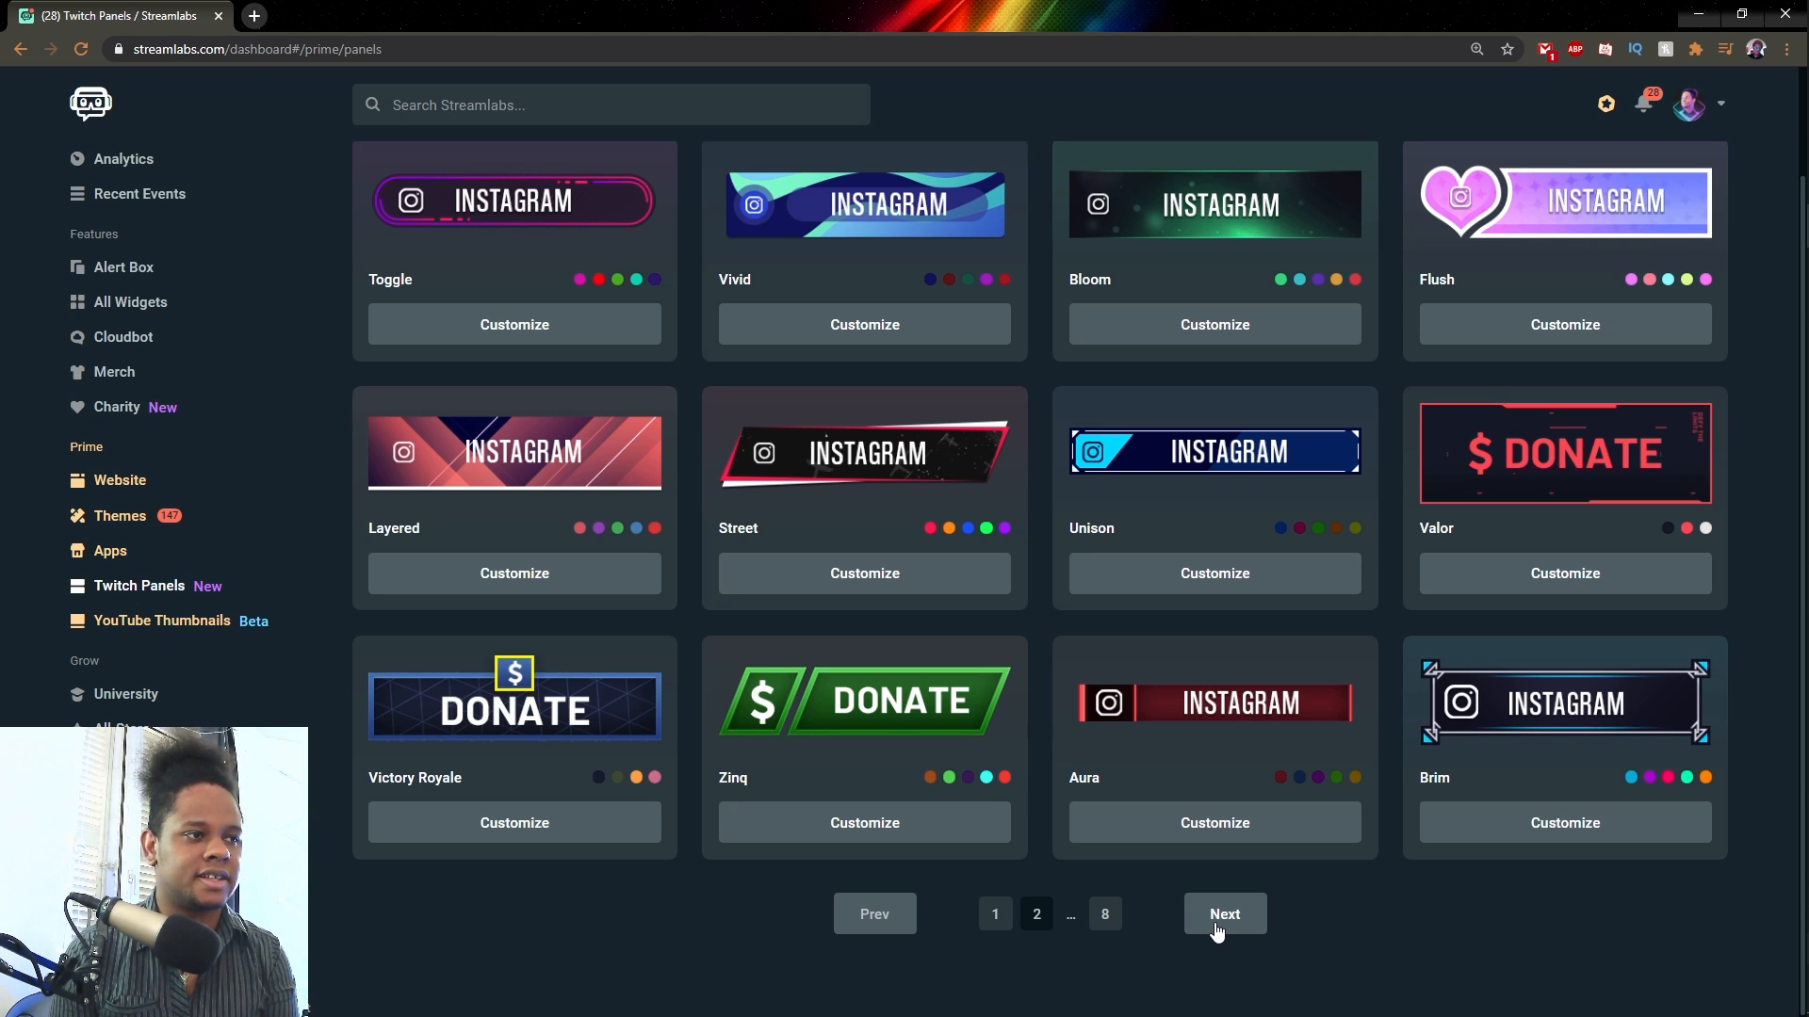
{"action": "left_click", "coordinate": [1215, 926]}
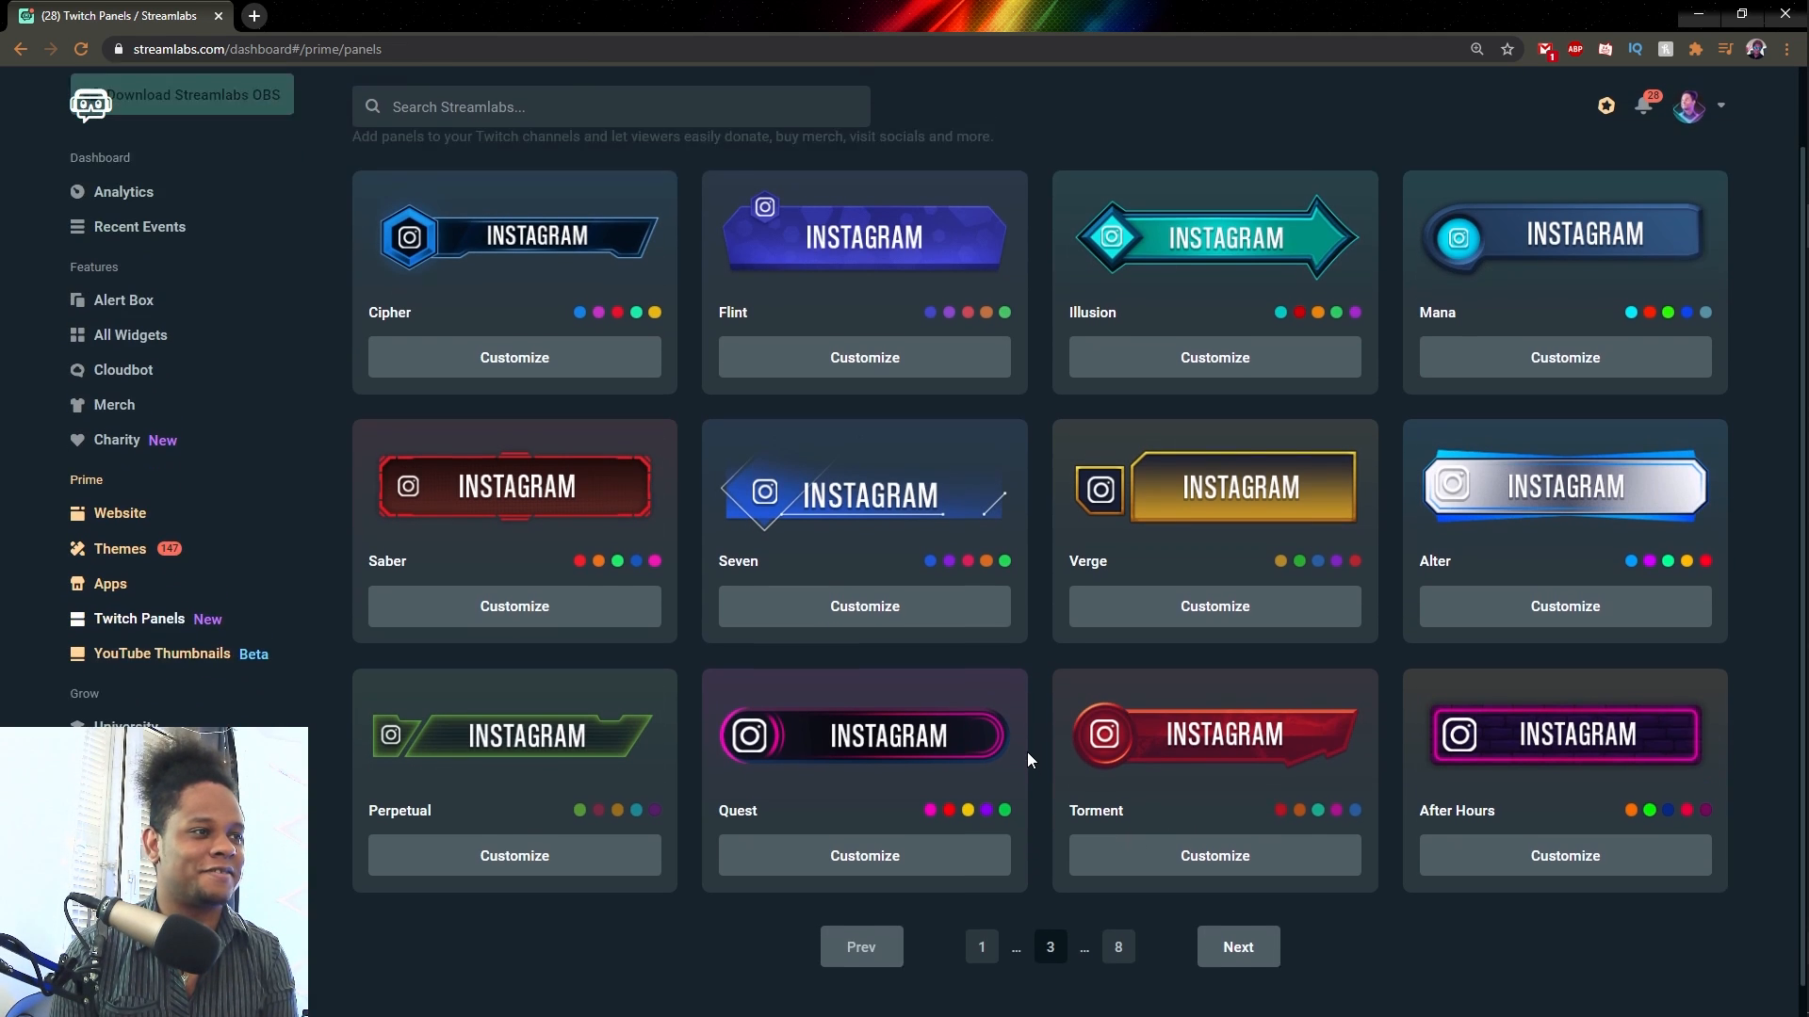
{"action": "scroll", "coordinate": [1027, 752], "scroll_direction": "down", "scroll_amount": 1}
{"action": "left_click", "coordinate": [1268, 921]}
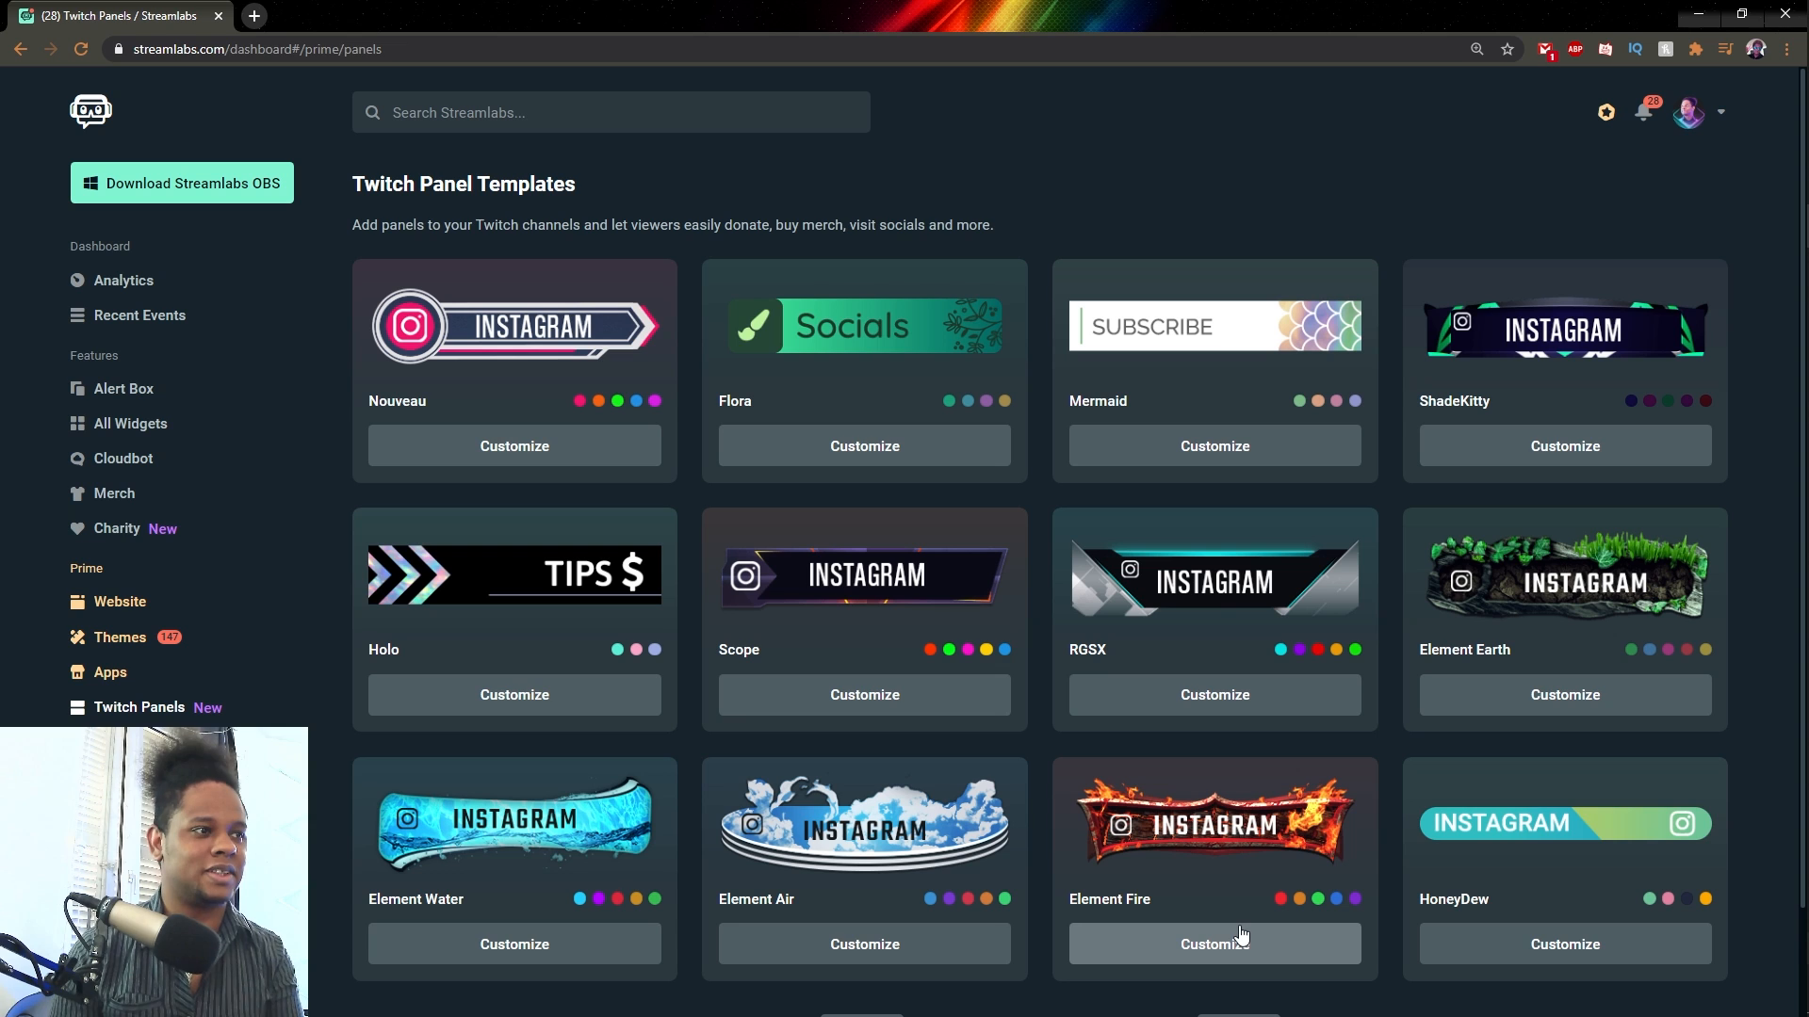
{"action": "scroll", "coordinate": [1243, 932], "scroll_direction": "down", "scroll_amount": 2}
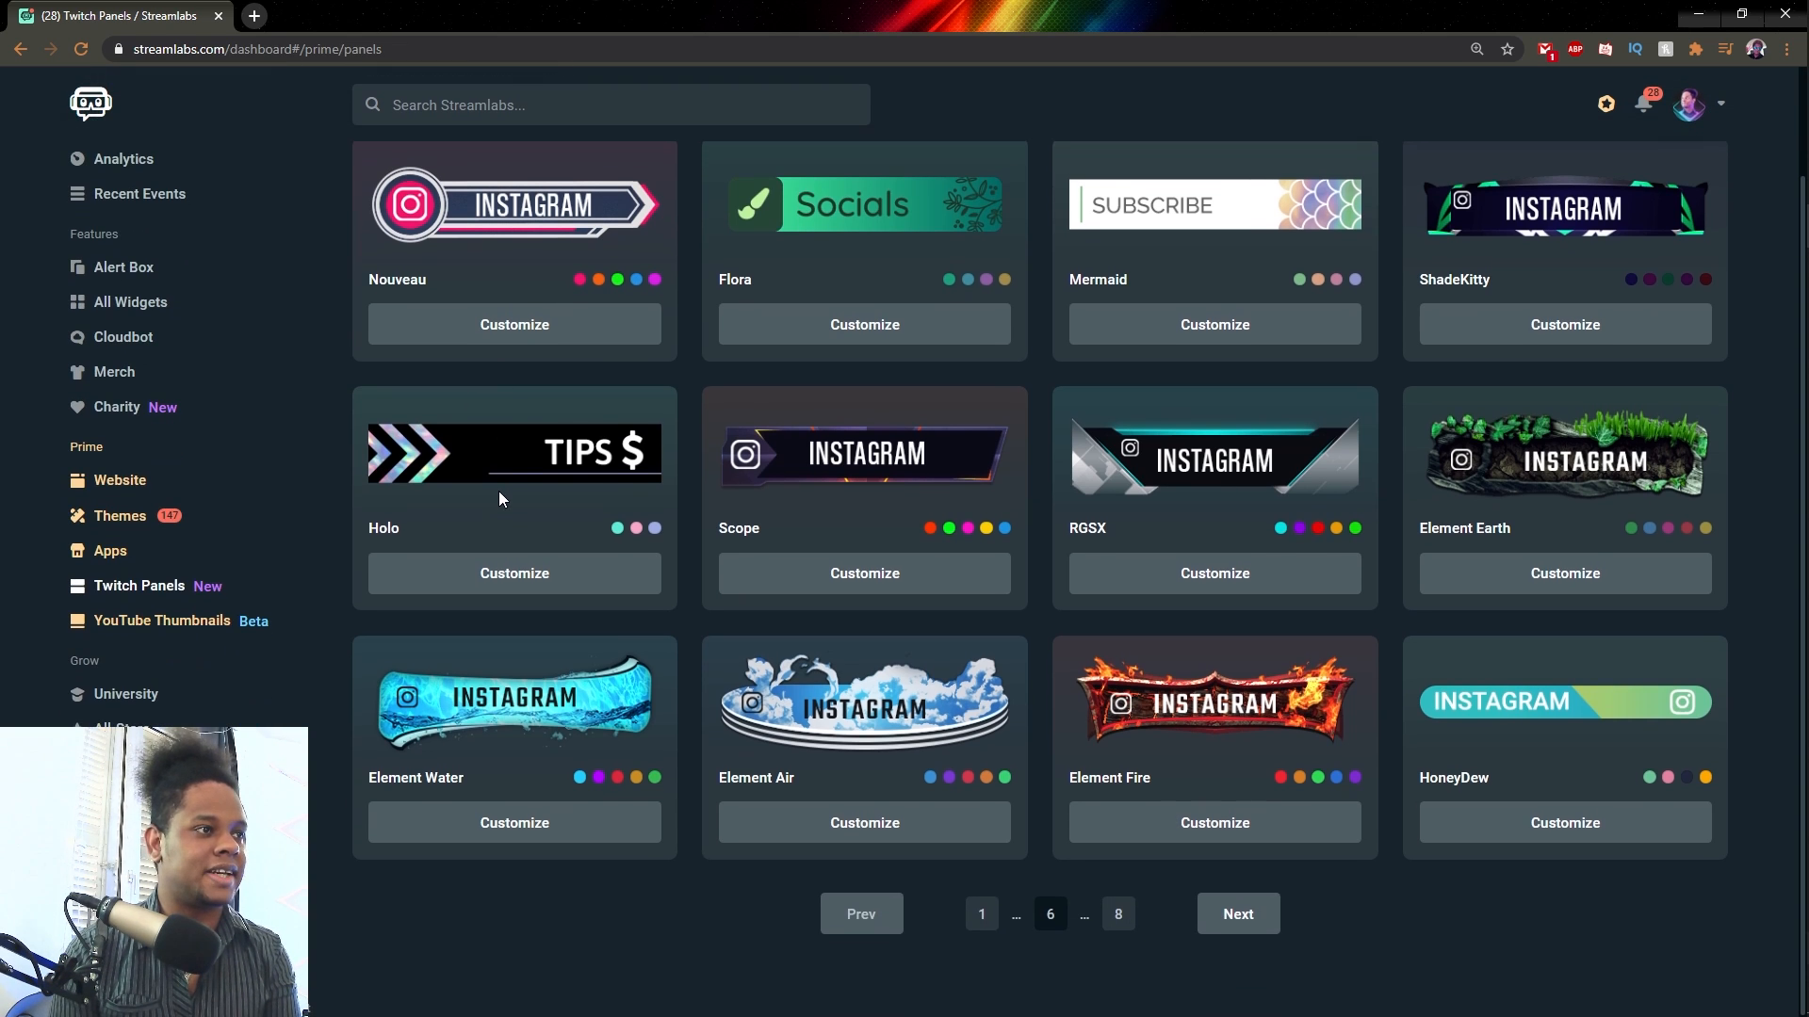
{"action": "left_click", "coordinate": [1242, 918]}
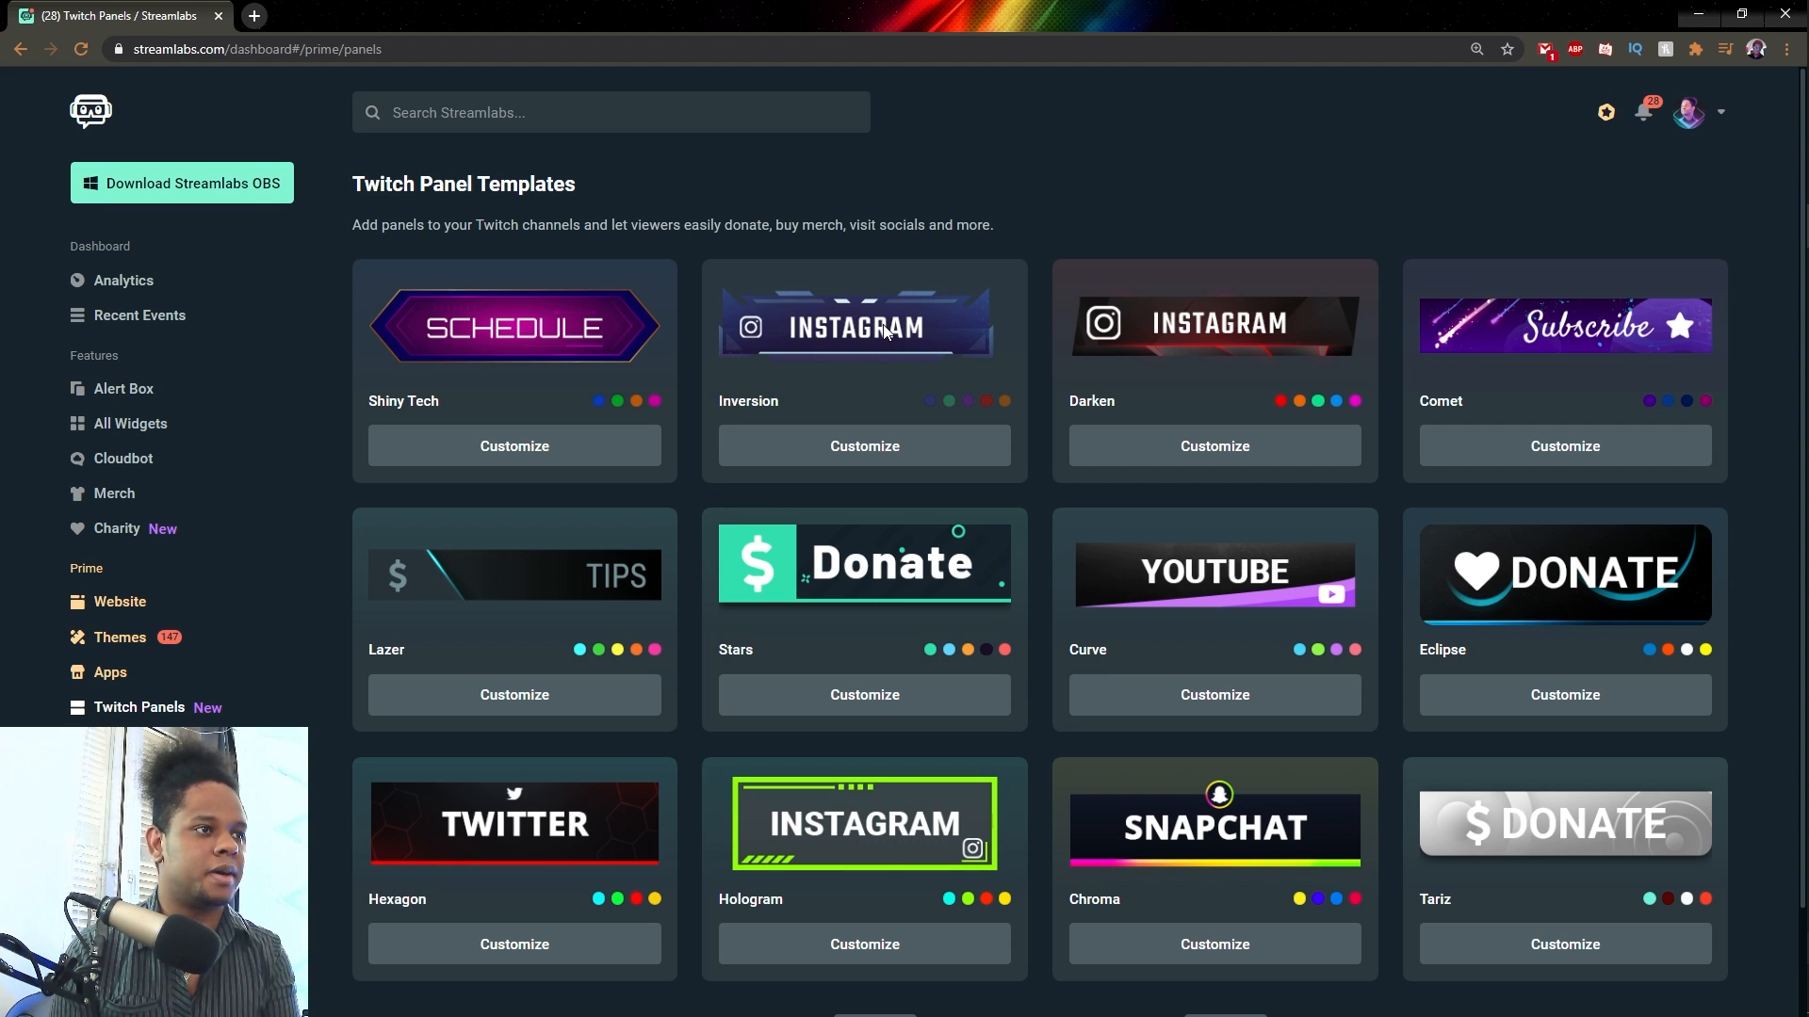
{"action": "left_click", "coordinate": [865, 457]}
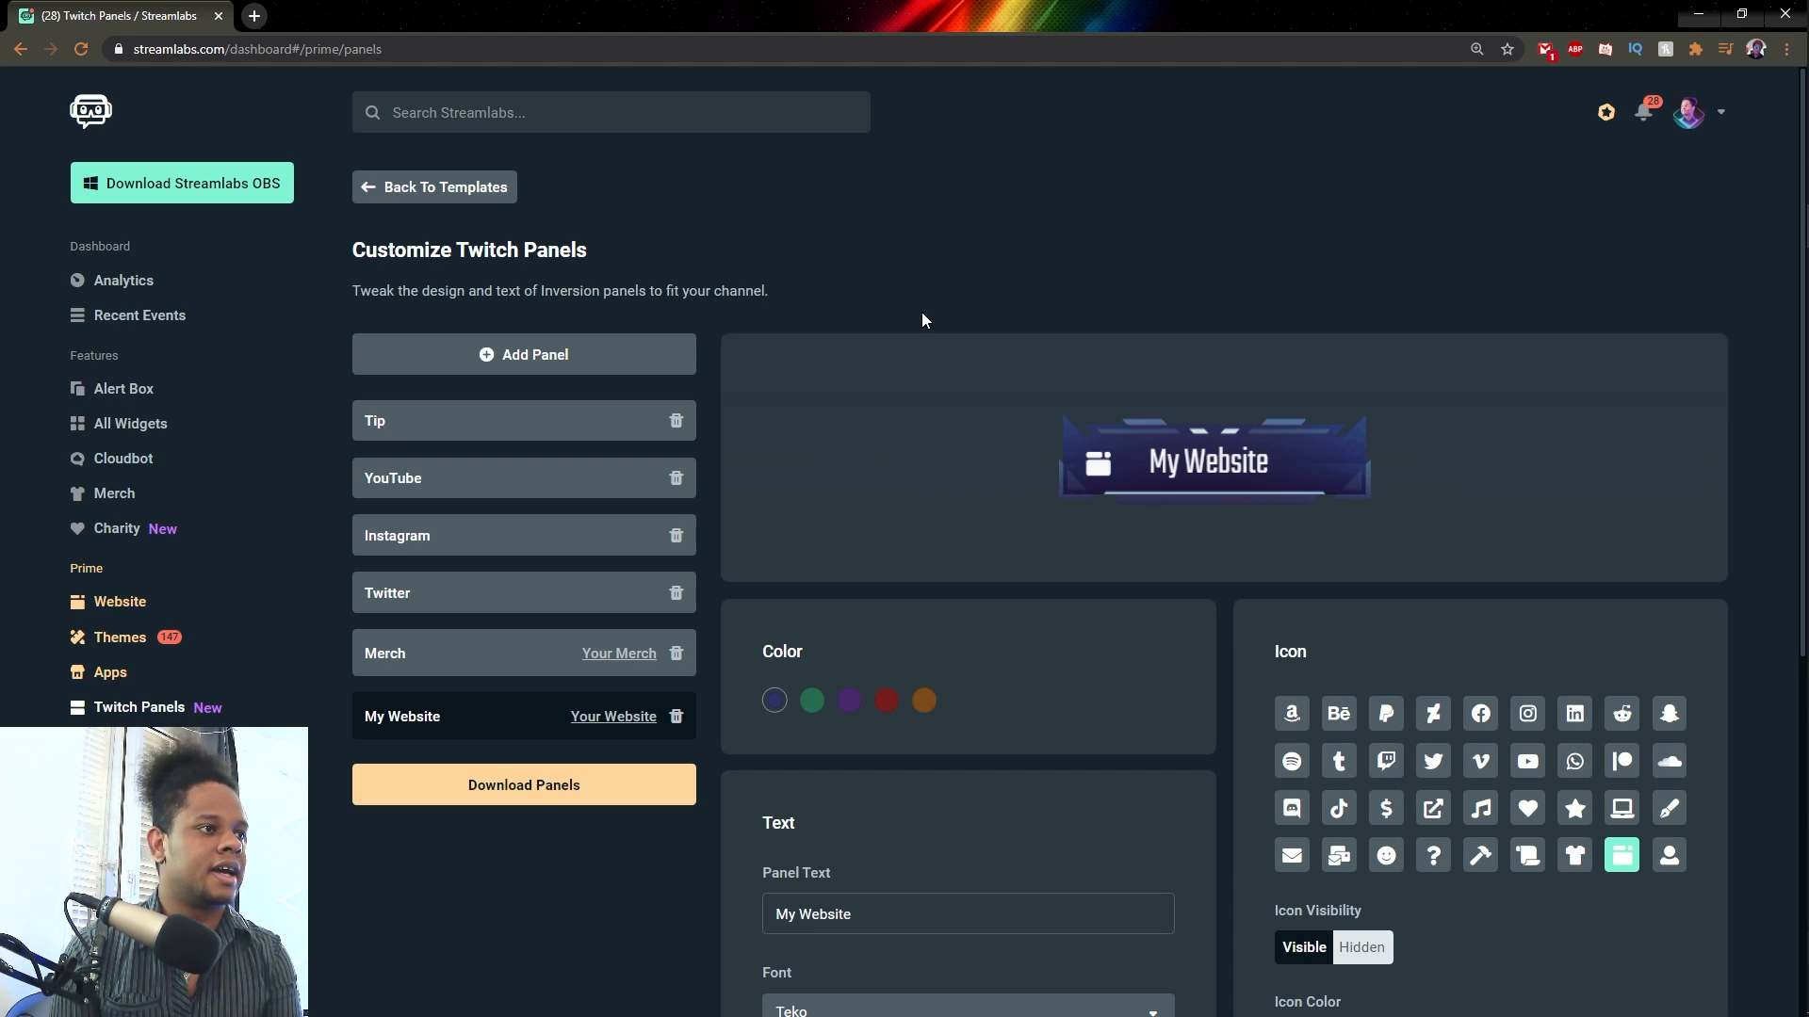
Review the color, text and icon settings available for the My Website panel.
{"action": "scroll", "coordinate": [738, 424], "scroll_direction": "down", "scroll_amount": 1}
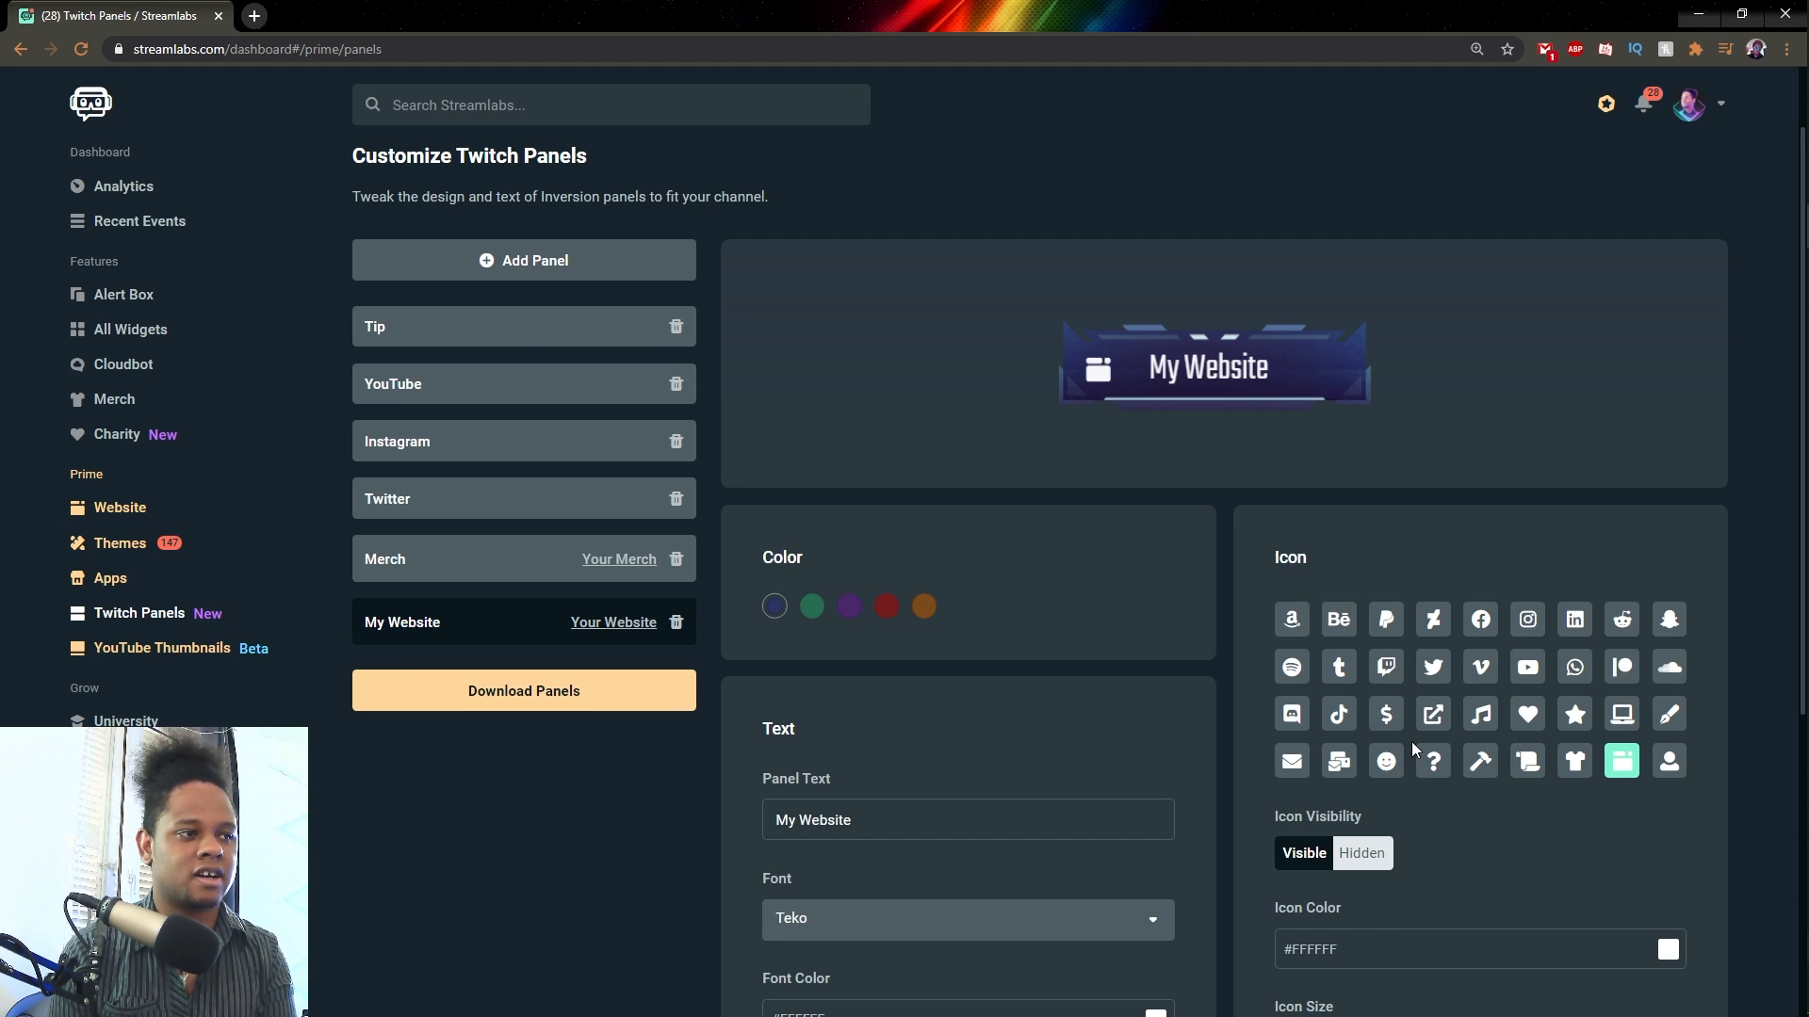
{"action": "scroll", "coordinate": [1411, 742], "scroll_direction": "down", "scroll_amount": 3}
{"action": "scroll", "coordinate": [539, 721], "scroll_direction": "down", "scroll_amount": 2}
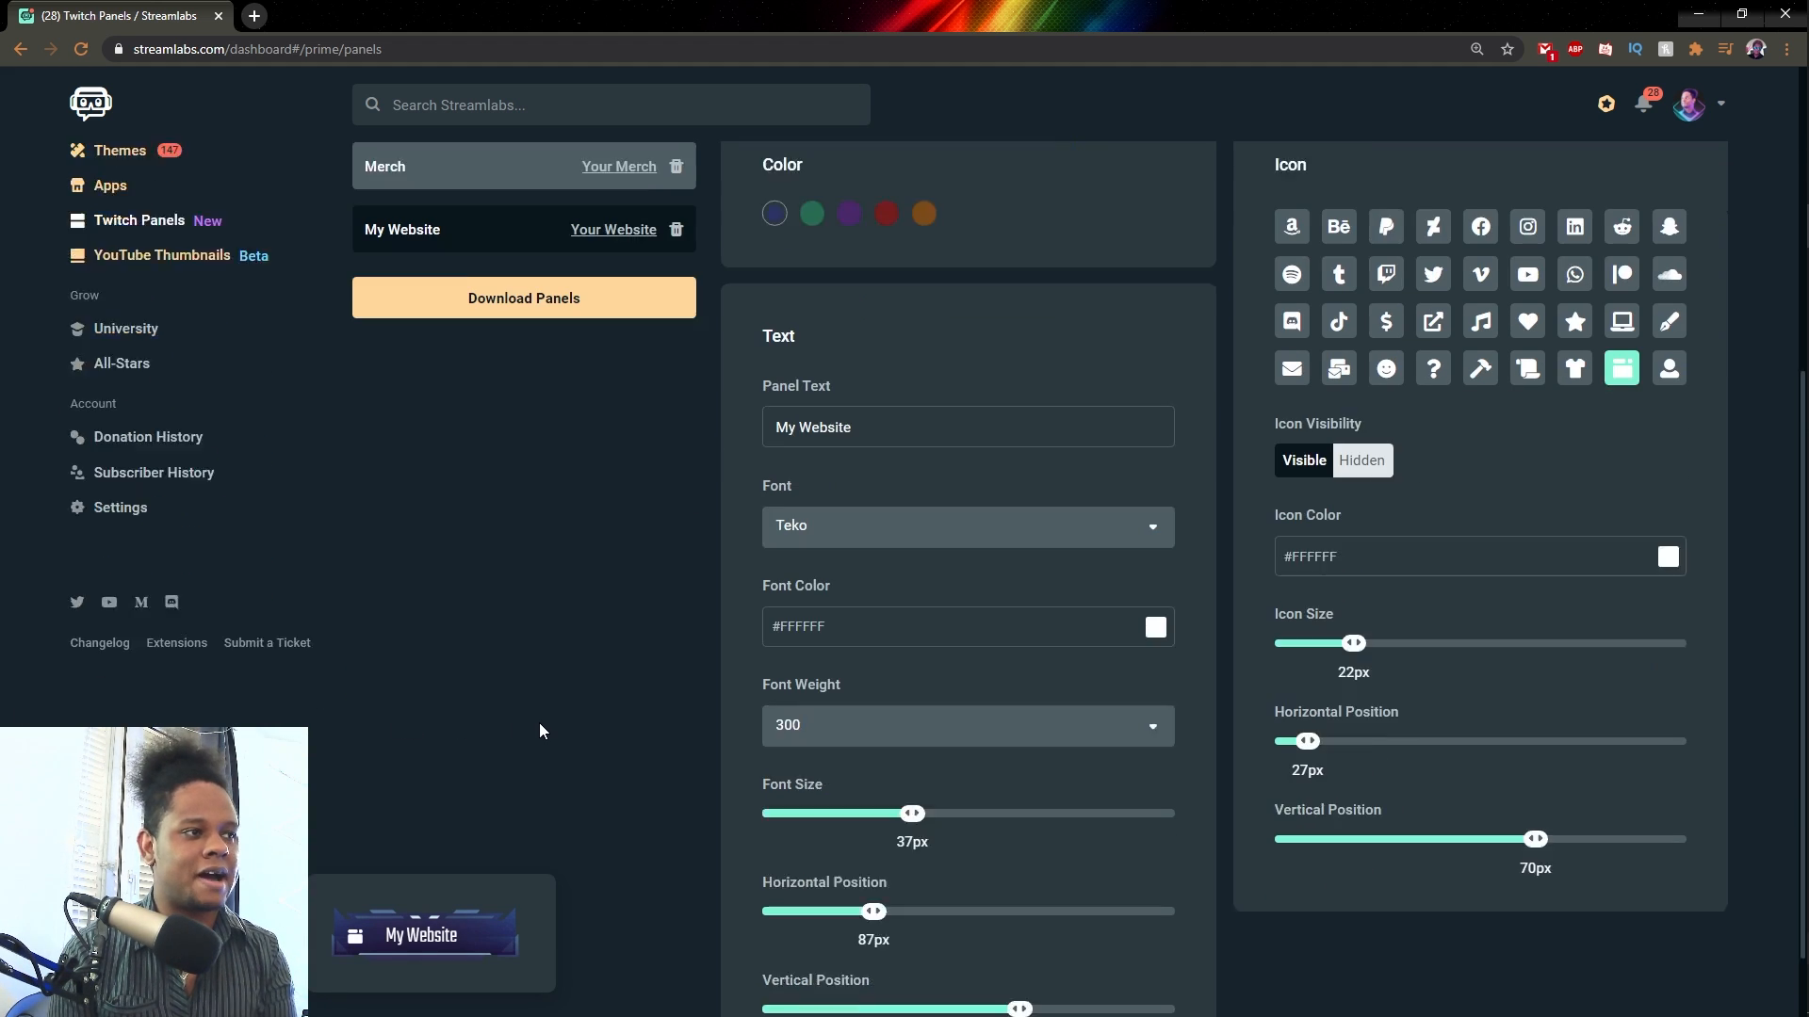
{"action": "scroll", "coordinate": [539, 721], "scroll_direction": "up", "scroll_amount": 2}
{"action": "scroll", "coordinate": [539, 722], "scroll_direction": "up", "scroll_amount": 1}
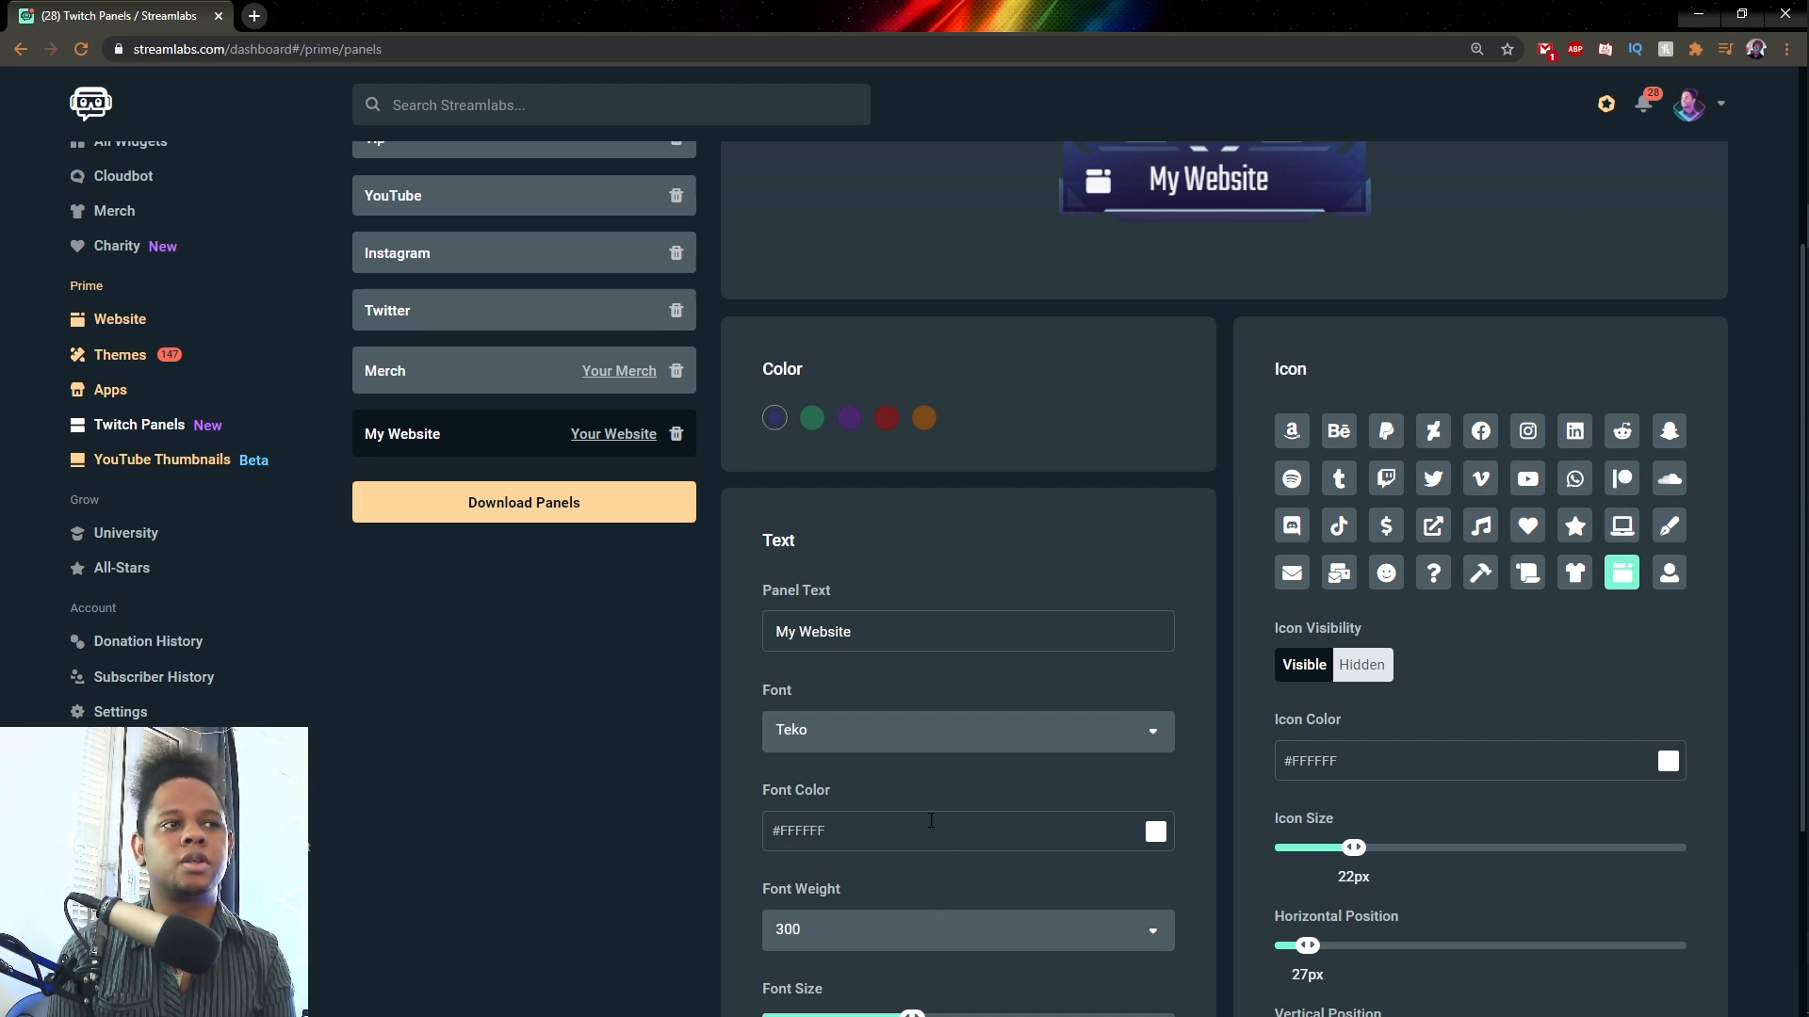
{"action": "scroll", "coordinate": [418, 648], "scroll_direction": "up", "scroll_amount": 3}
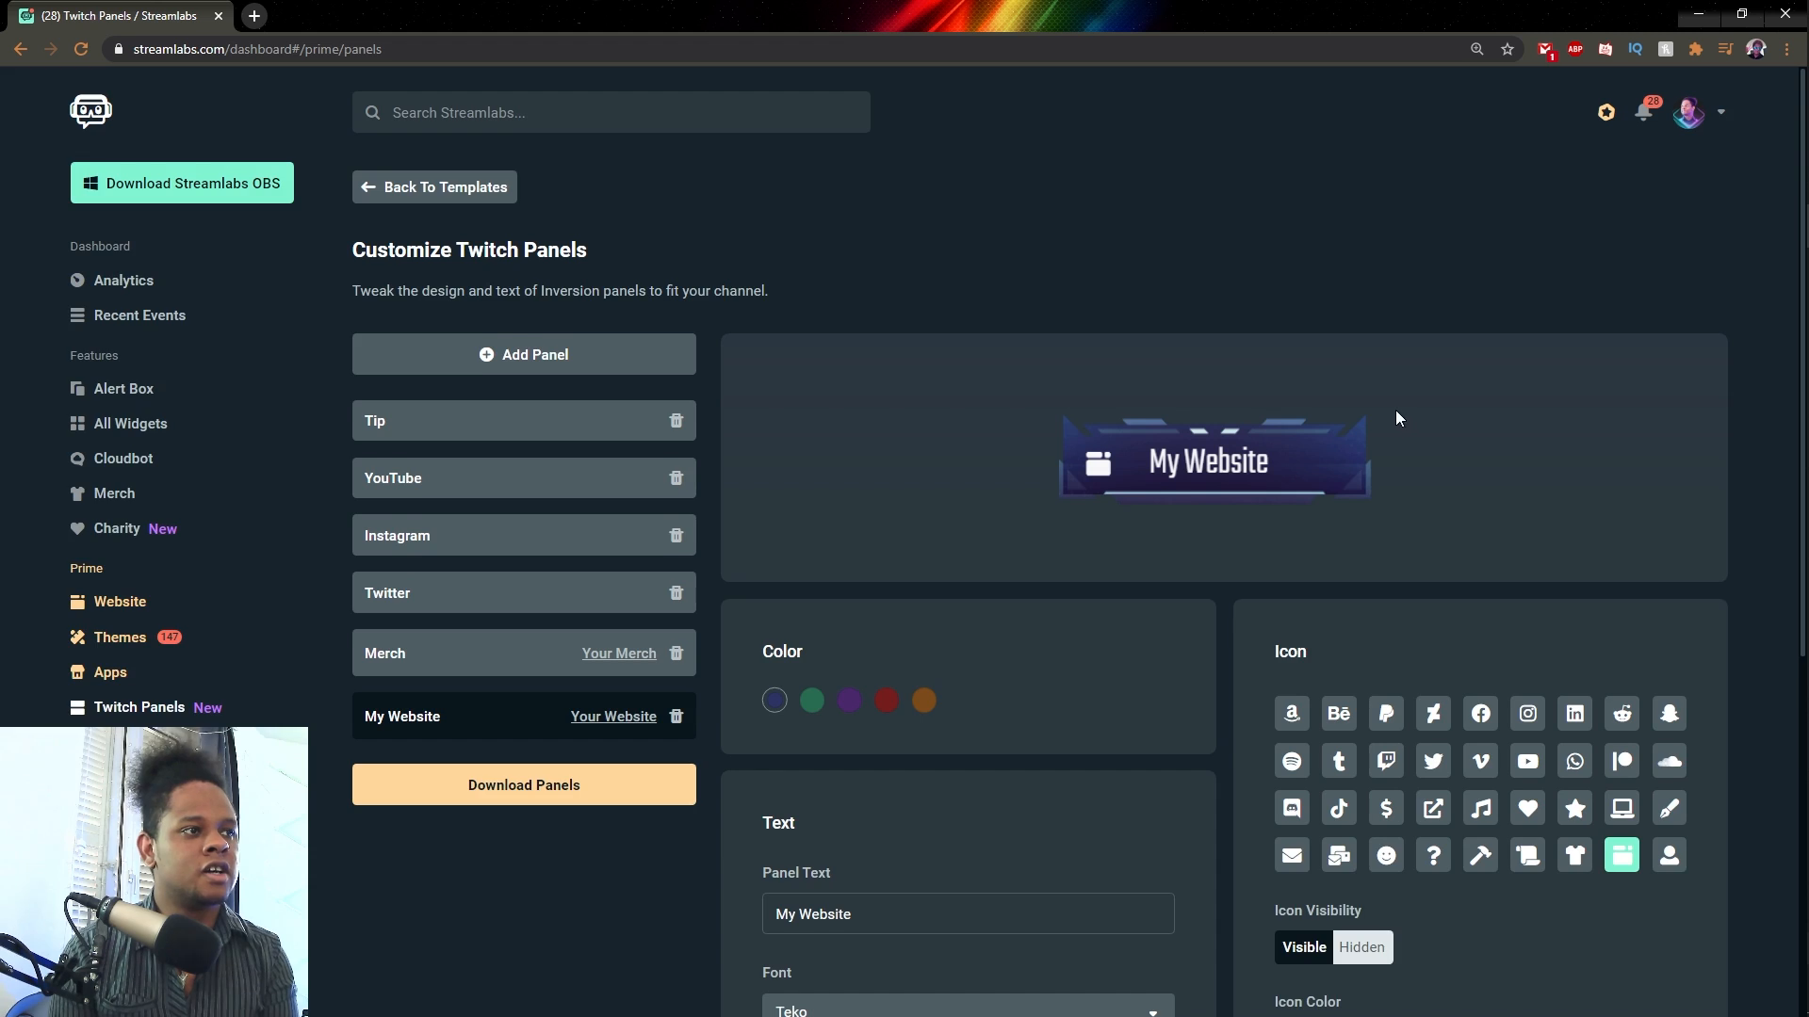
{"action": "scroll", "coordinate": [1397, 417], "scroll_direction": "down", "scroll_amount": 2}
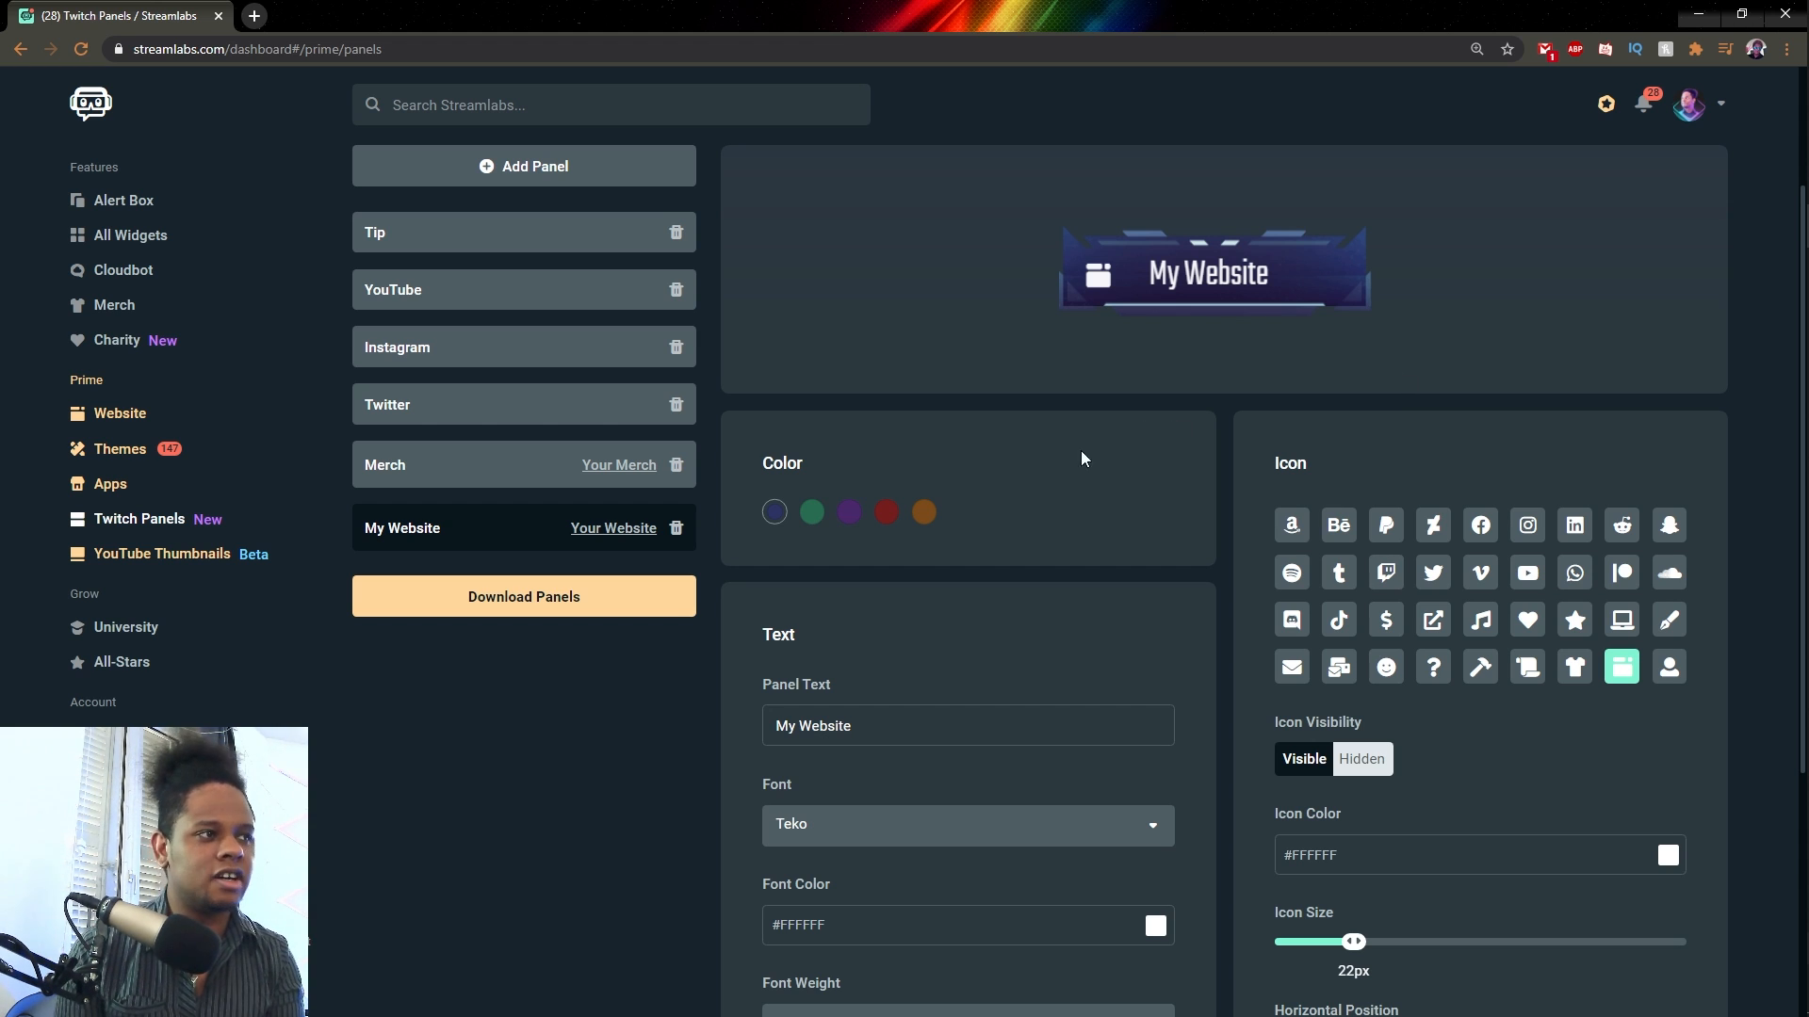
{"action": "scroll", "coordinate": [989, 473], "scroll_direction": "down", "scroll_amount": 4}
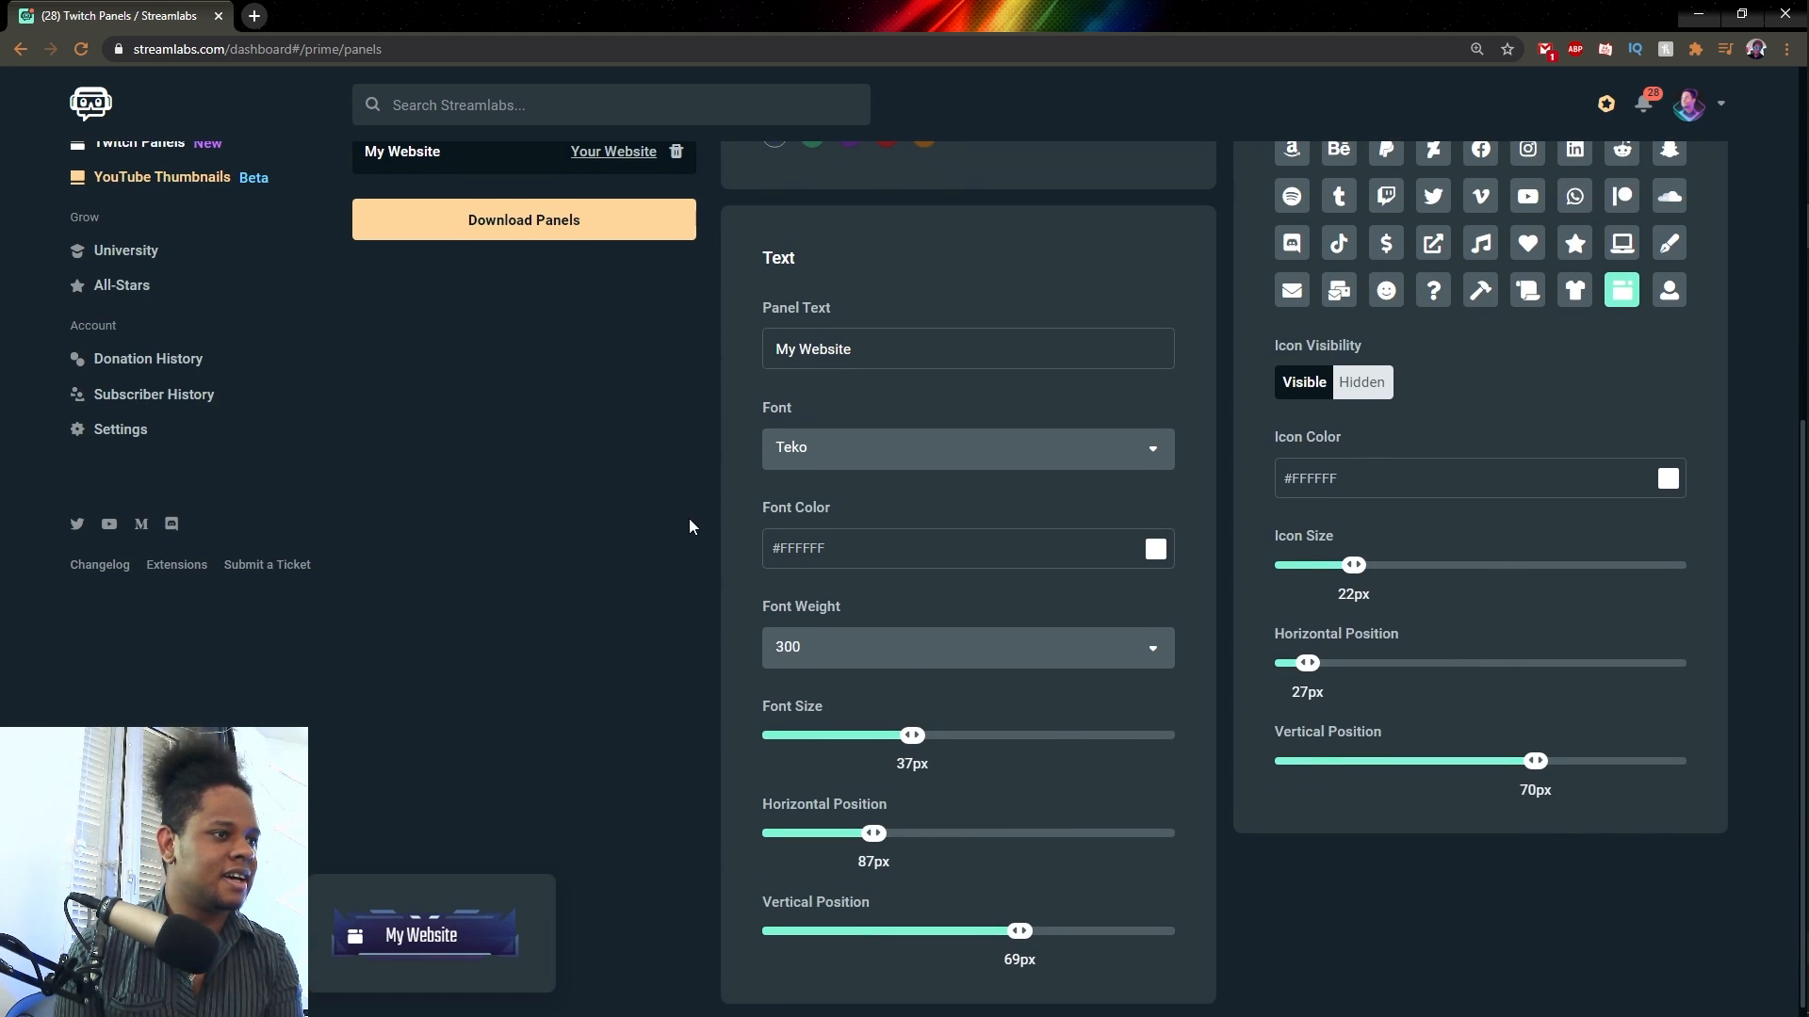
Try the green color on the My Website panel and settle on orange.
{"action": "scroll", "coordinate": [718, 545], "scroll_direction": "up", "scroll_amount": 5}
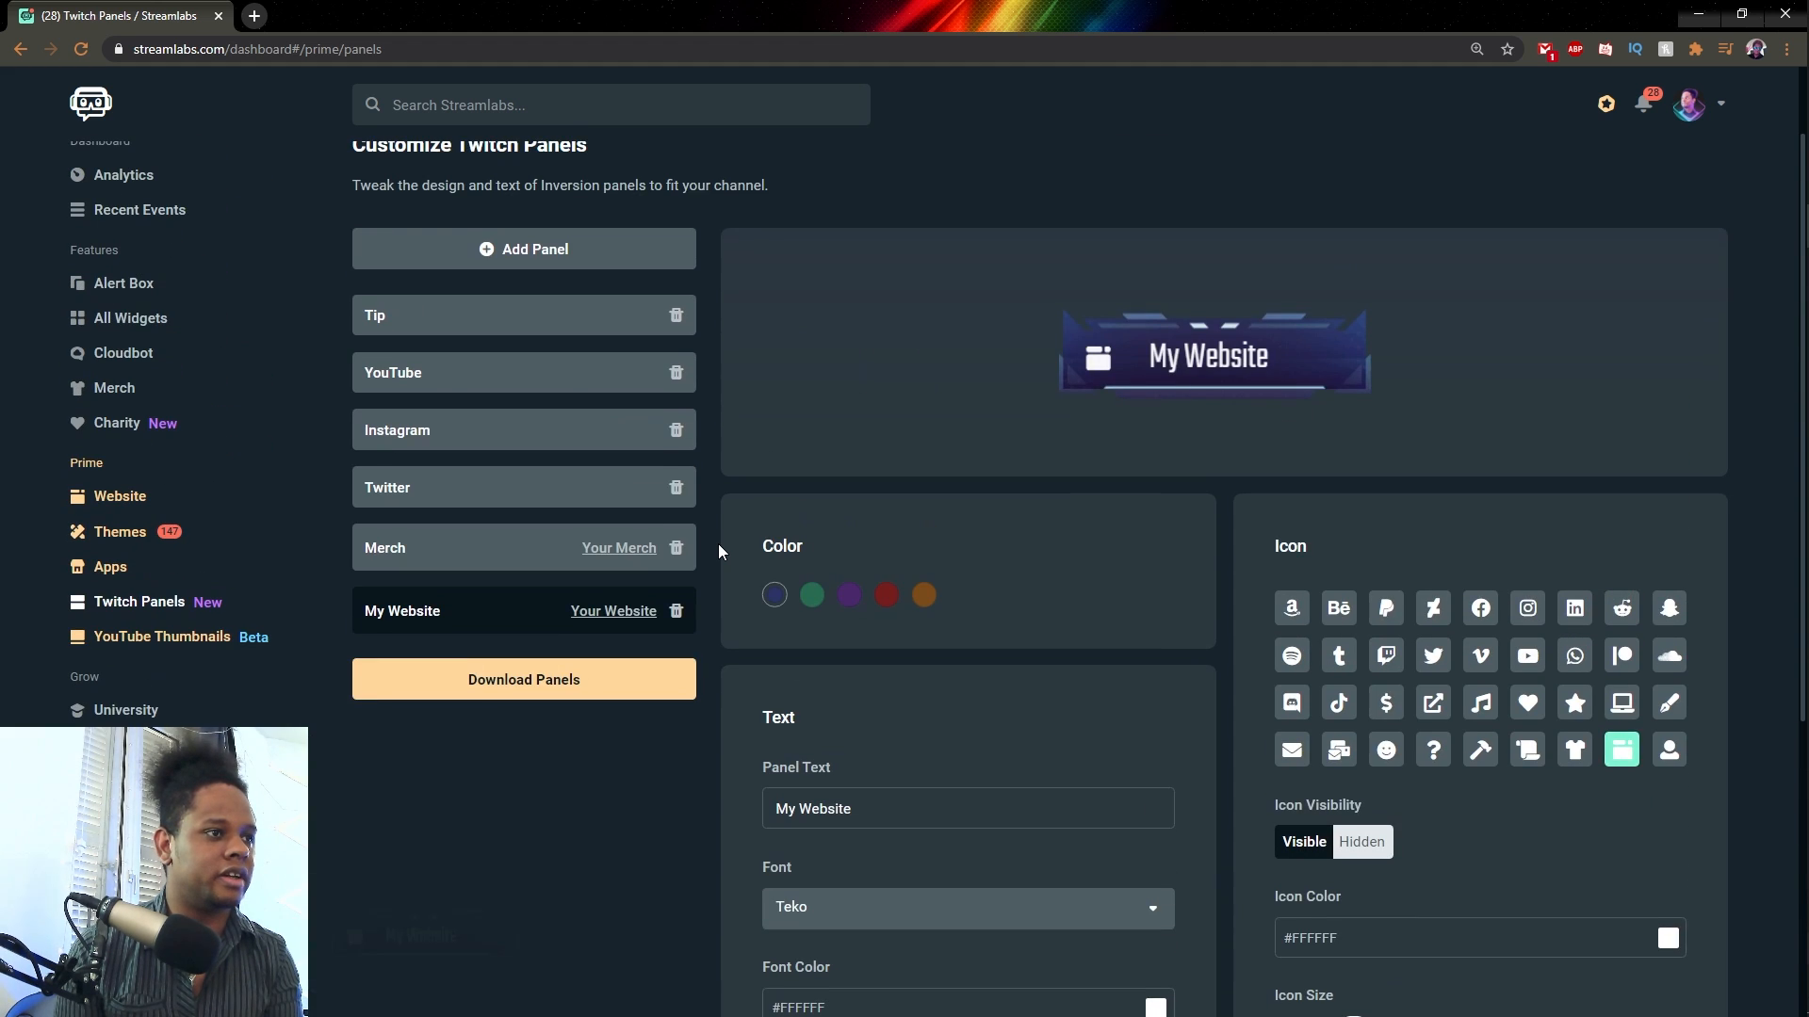
{"action": "left_click", "coordinate": [812, 595]}
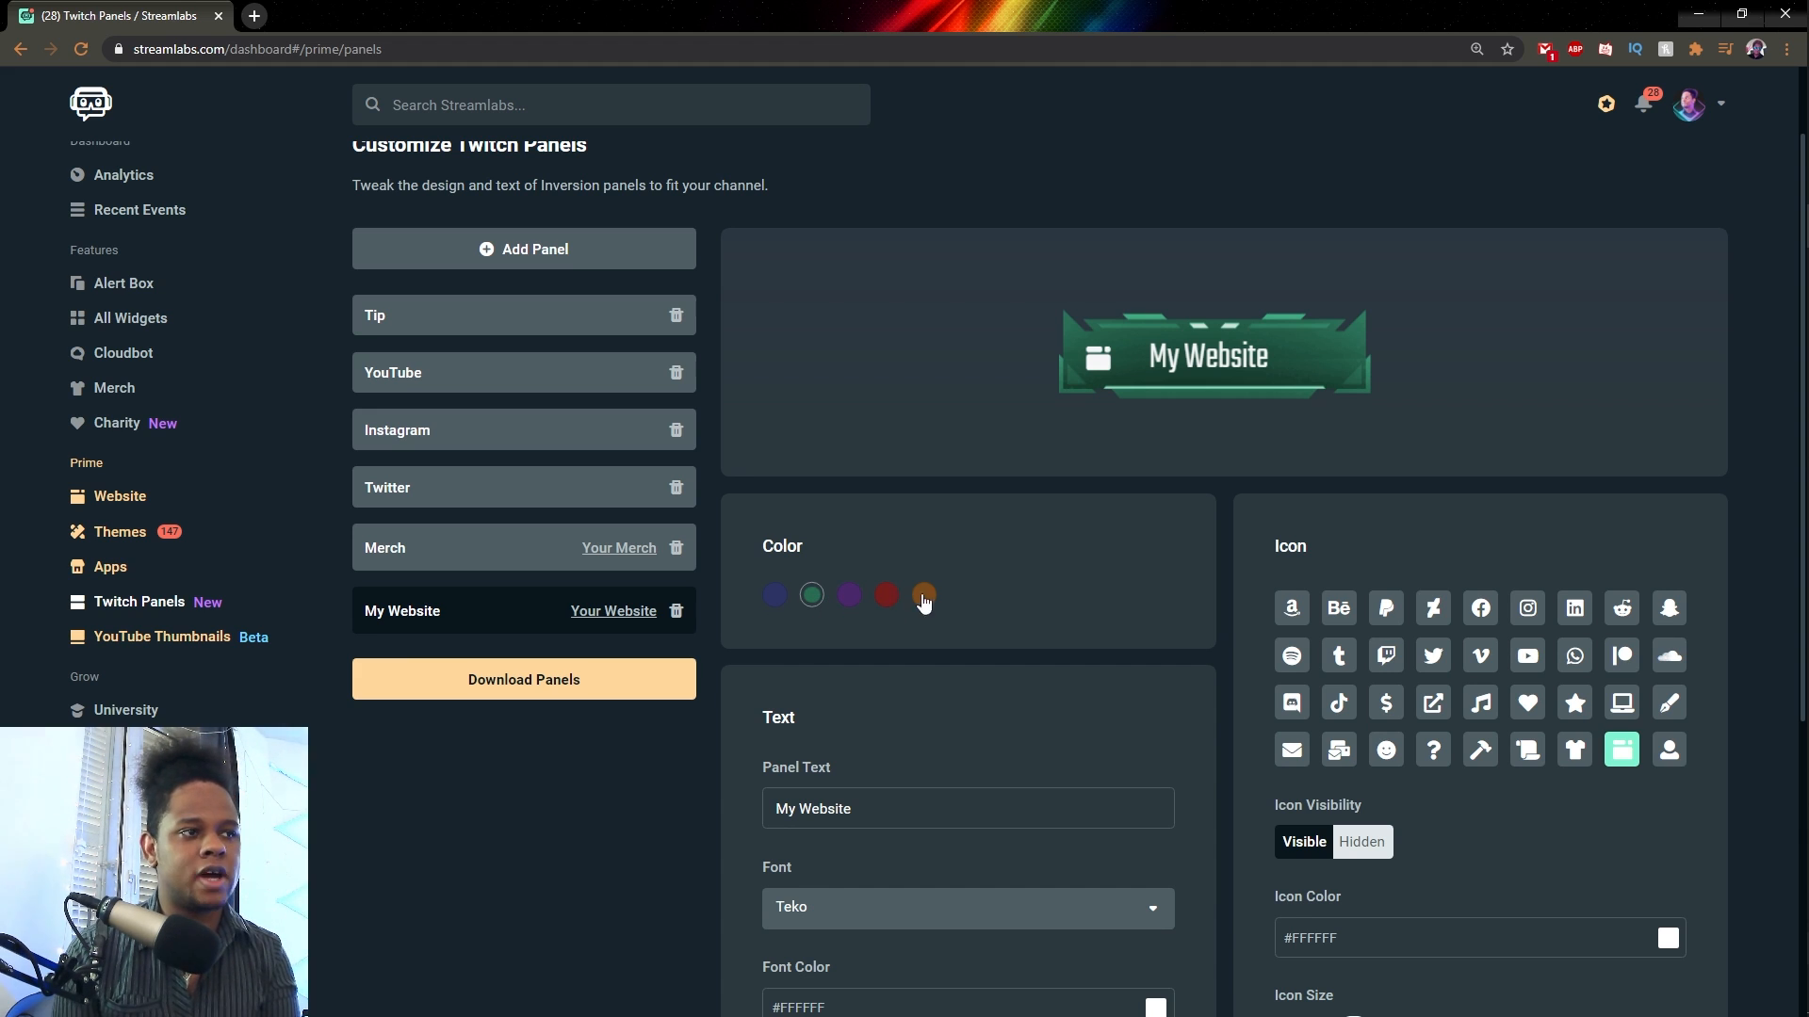
{"action": "left_click", "coordinate": [934, 595]}
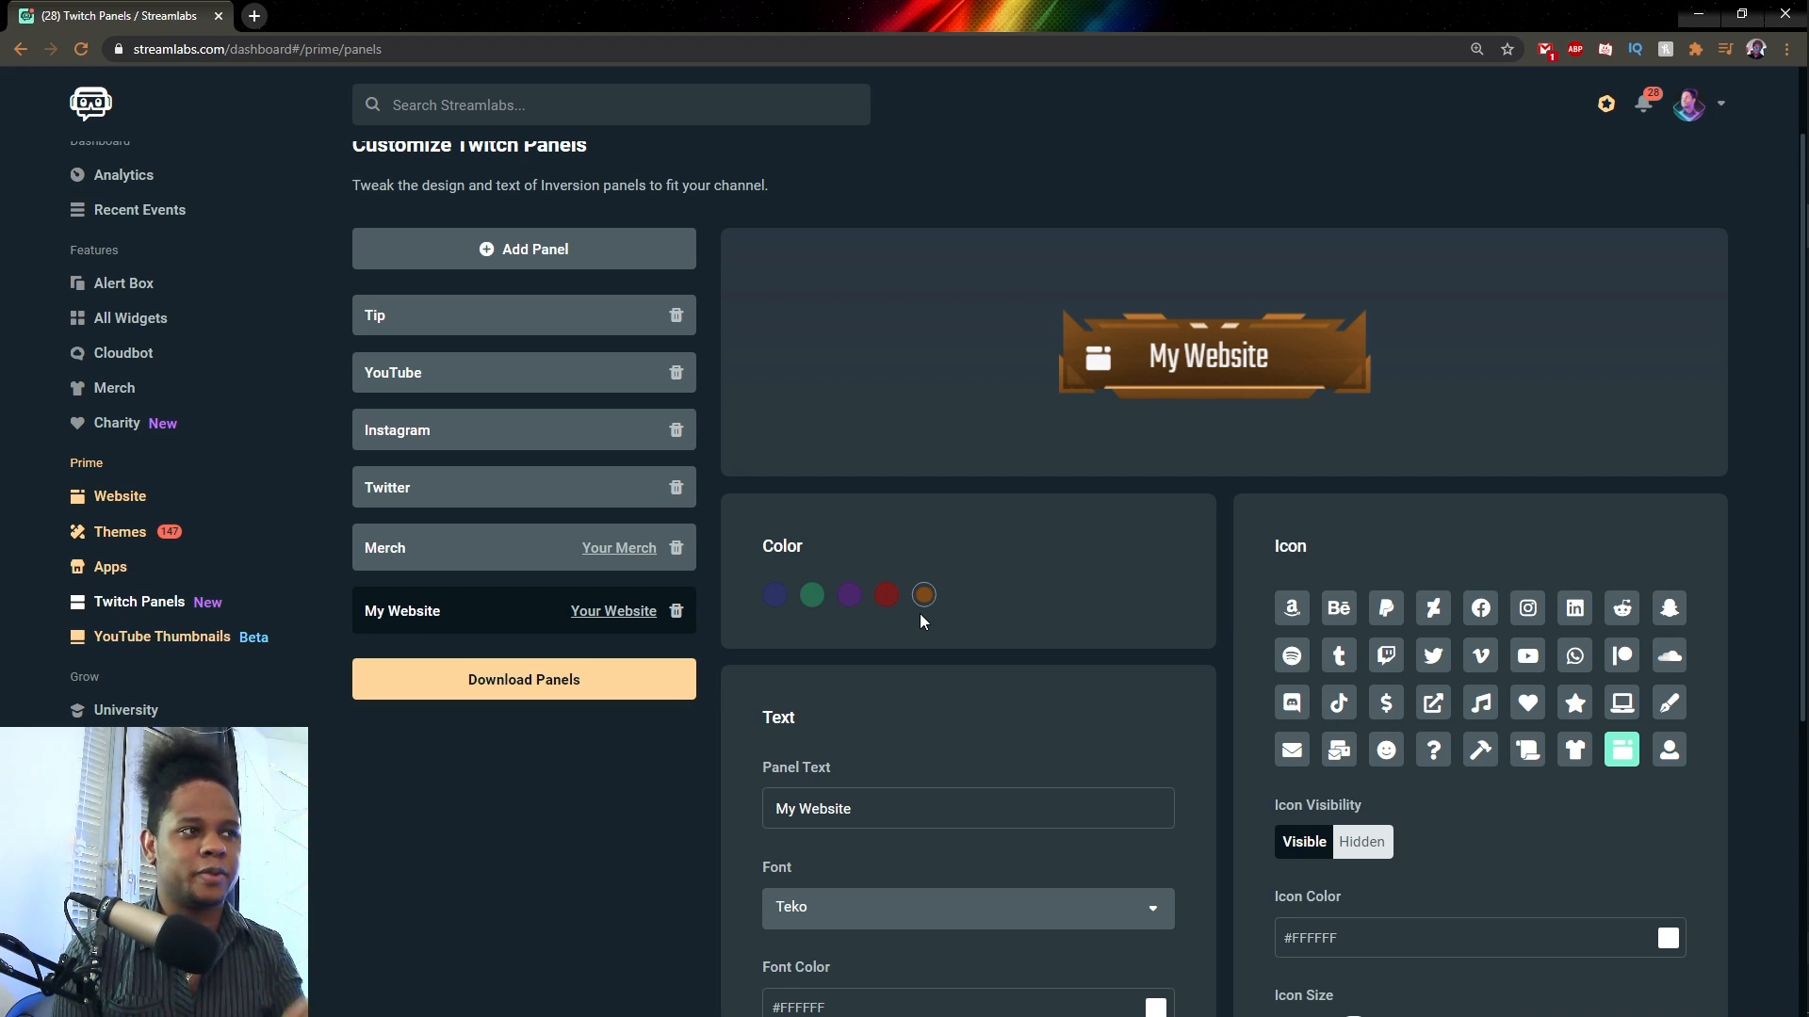
Inspect the font color picker for the My Website panel and close it without picking a color.
{"action": "scroll", "coordinate": [1026, 533], "scroll_direction": "down", "scroll_amount": 4}
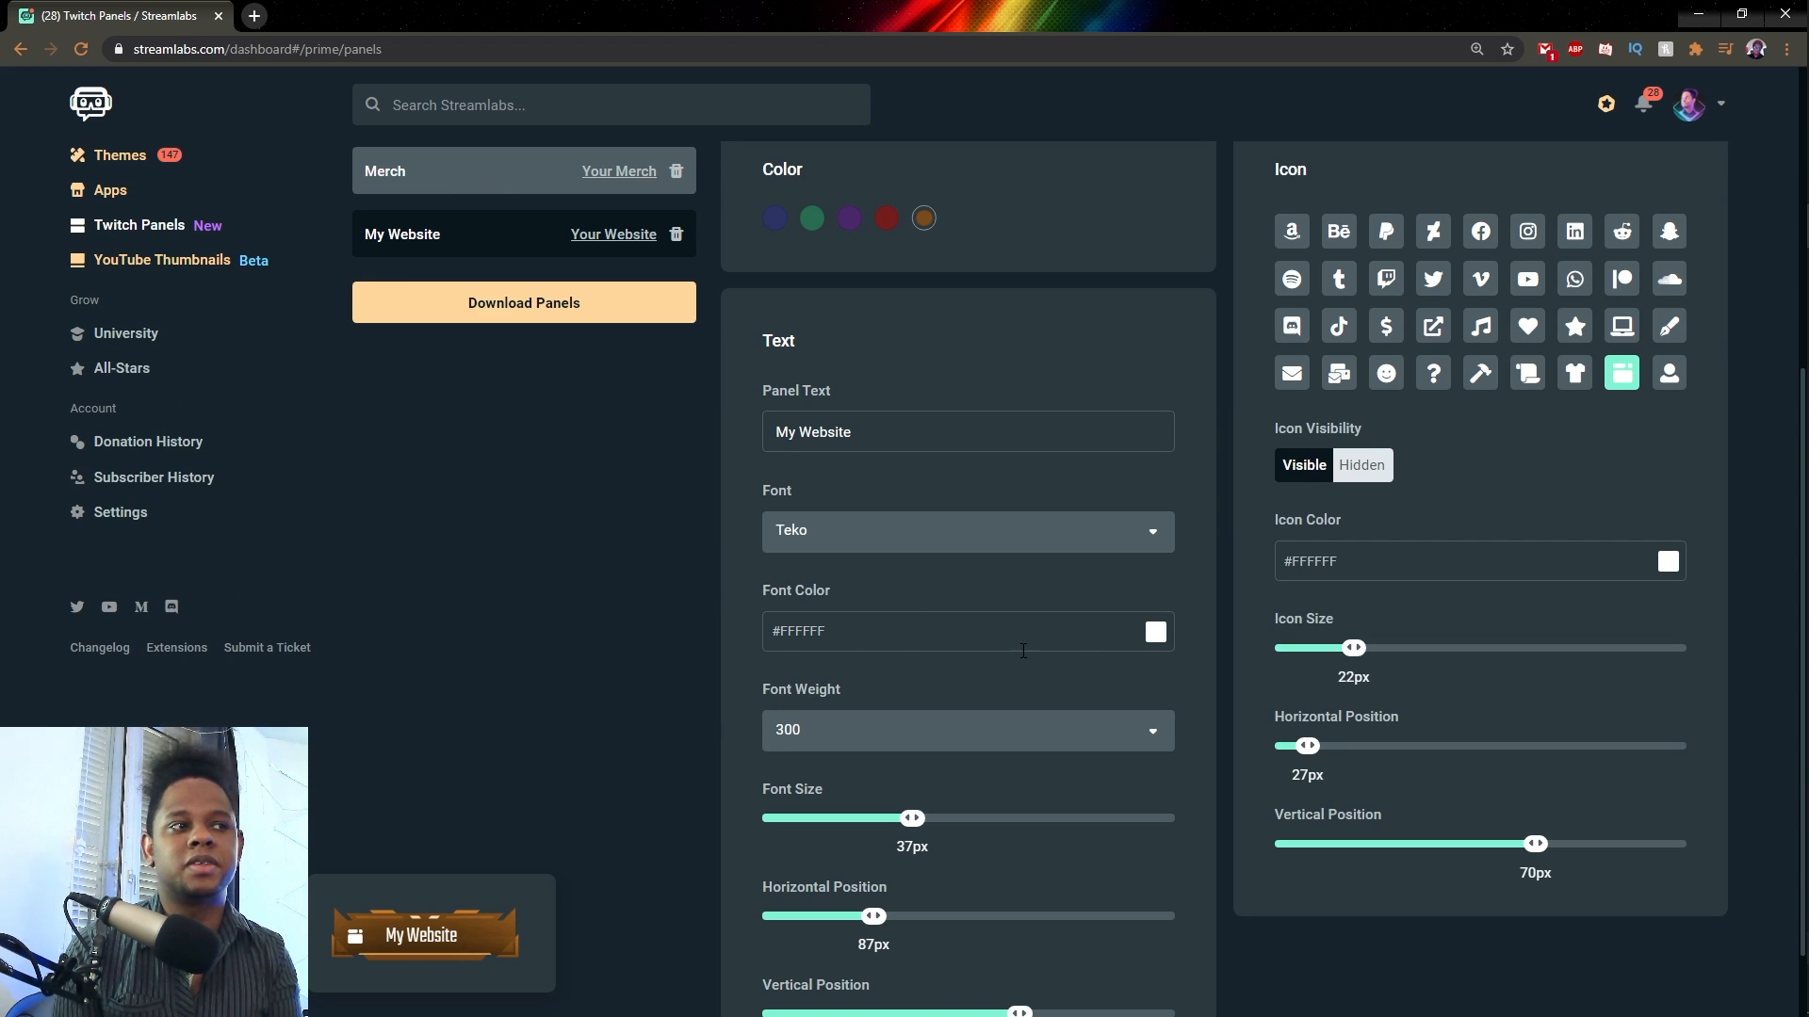
{"action": "left_click", "coordinate": [1155, 633]}
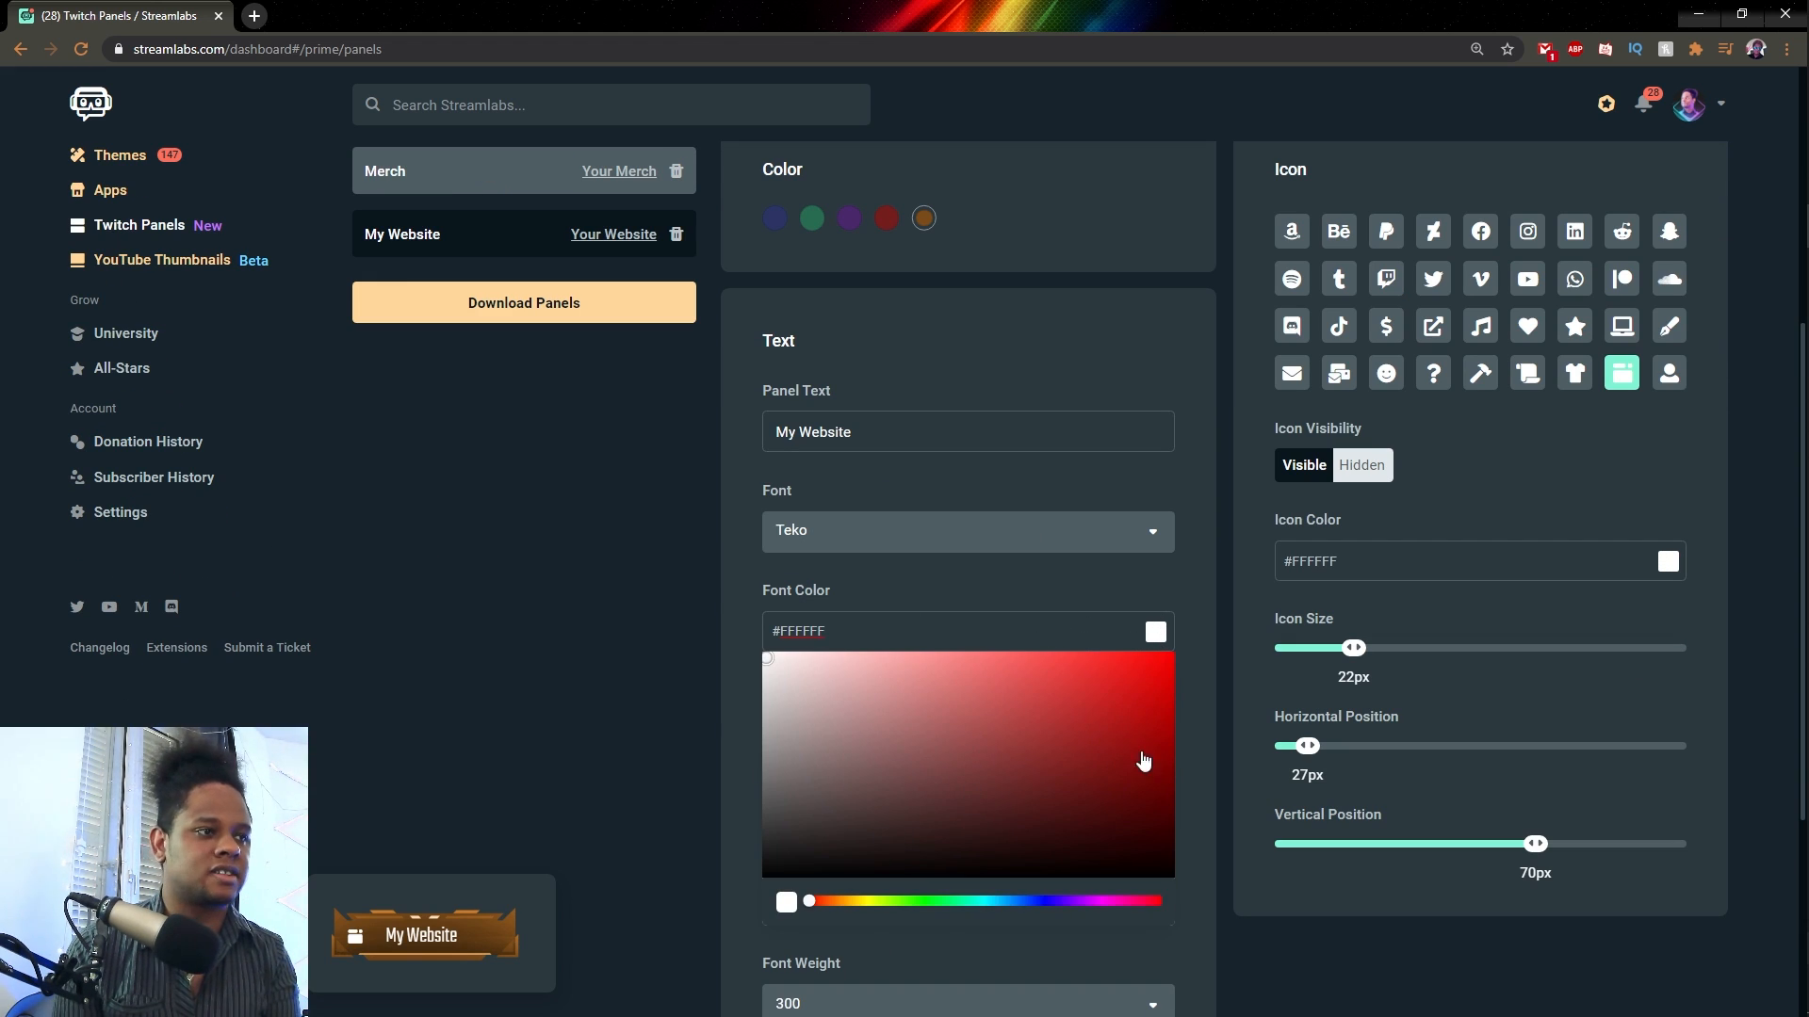
{"action": "left_click", "coordinate": [650, 631]}
{"action": "scroll", "coordinate": [868, 471], "scroll_direction": "up", "scroll_amount": 5}
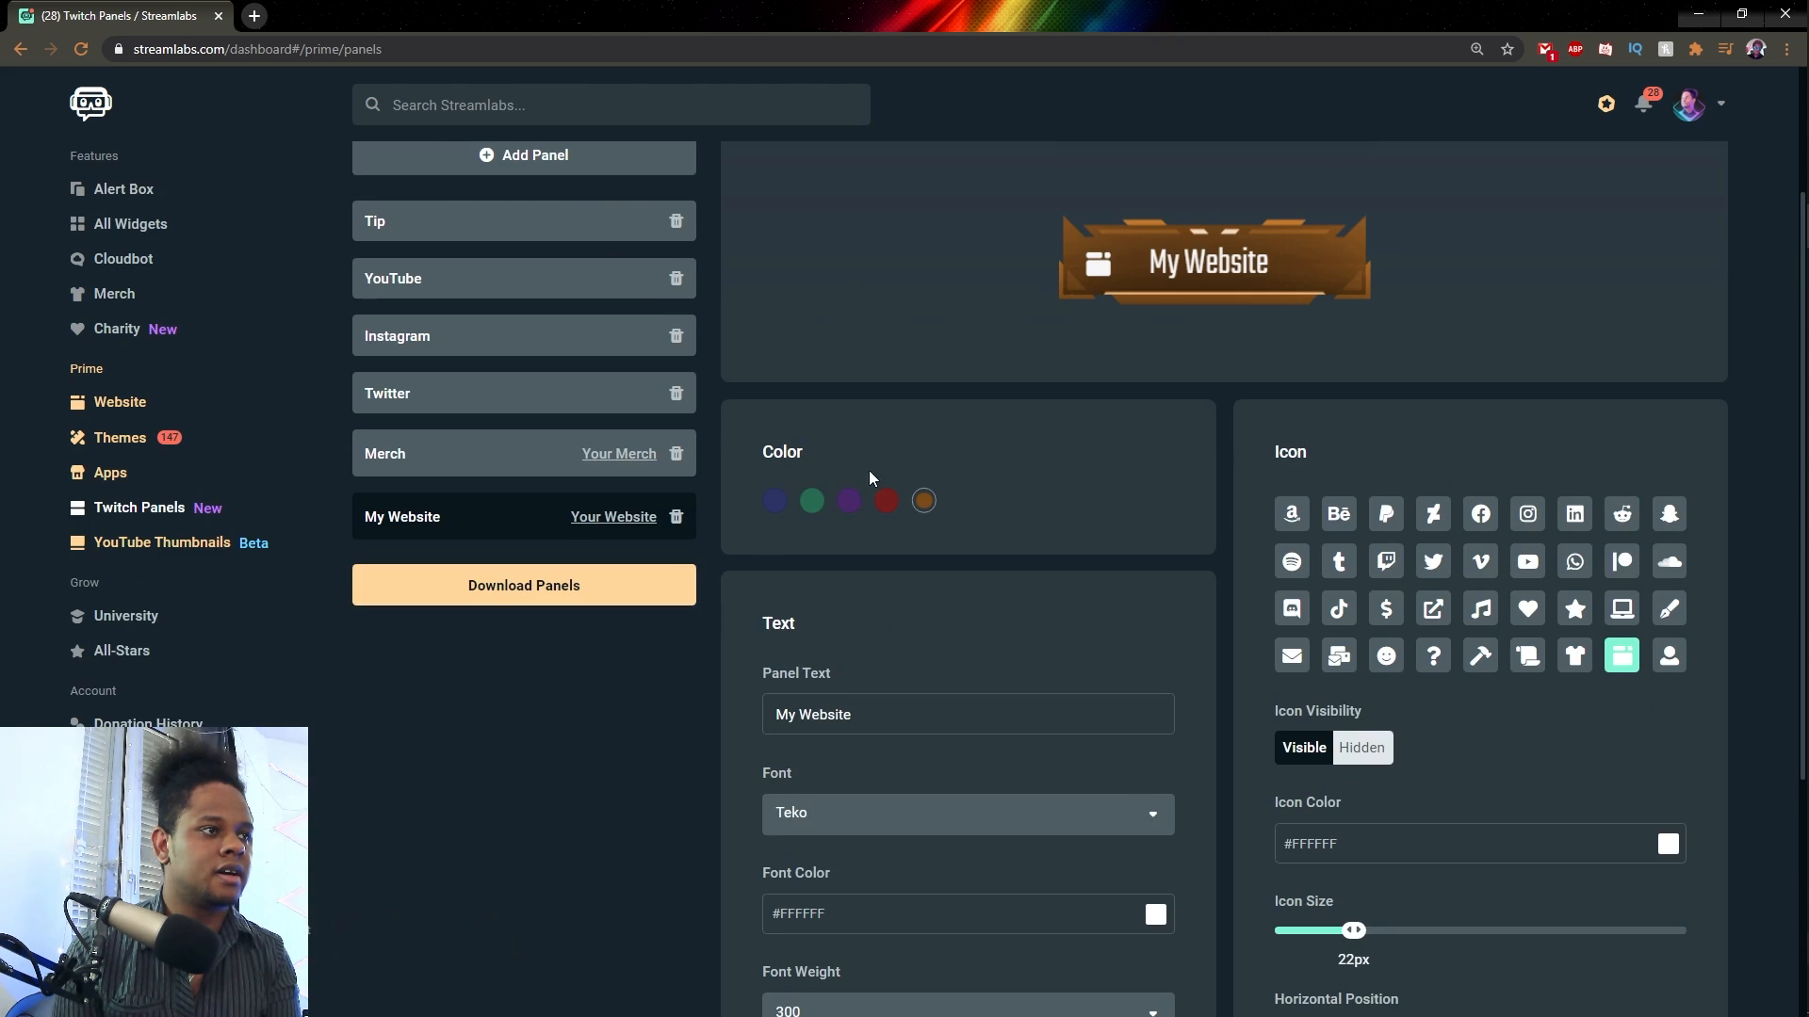
{"action": "scroll", "coordinate": [895, 508], "scroll_direction": "down", "scroll_amount": 4}
{"action": "scroll", "coordinate": [774, 618], "scroll_direction": "up", "scroll_amount": 2}
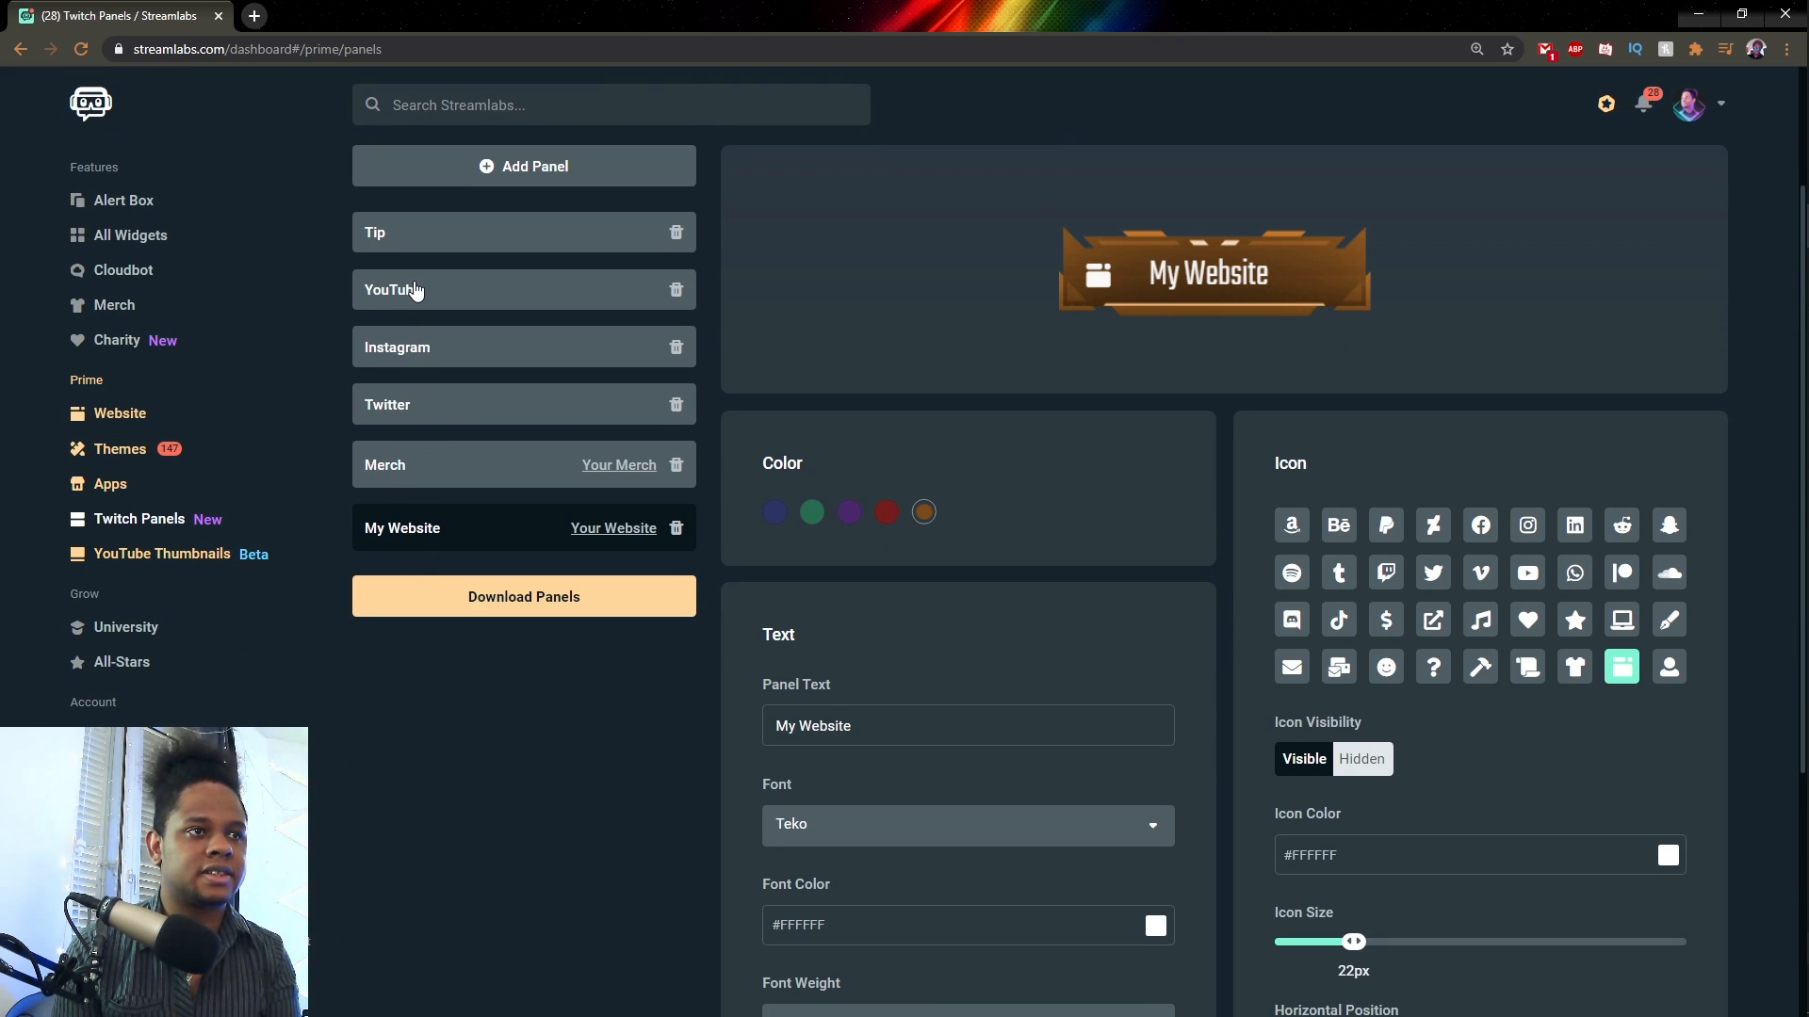
Add three new panels to the end of the Inversion panel list.
{"action": "left_click", "coordinate": [489, 169]}
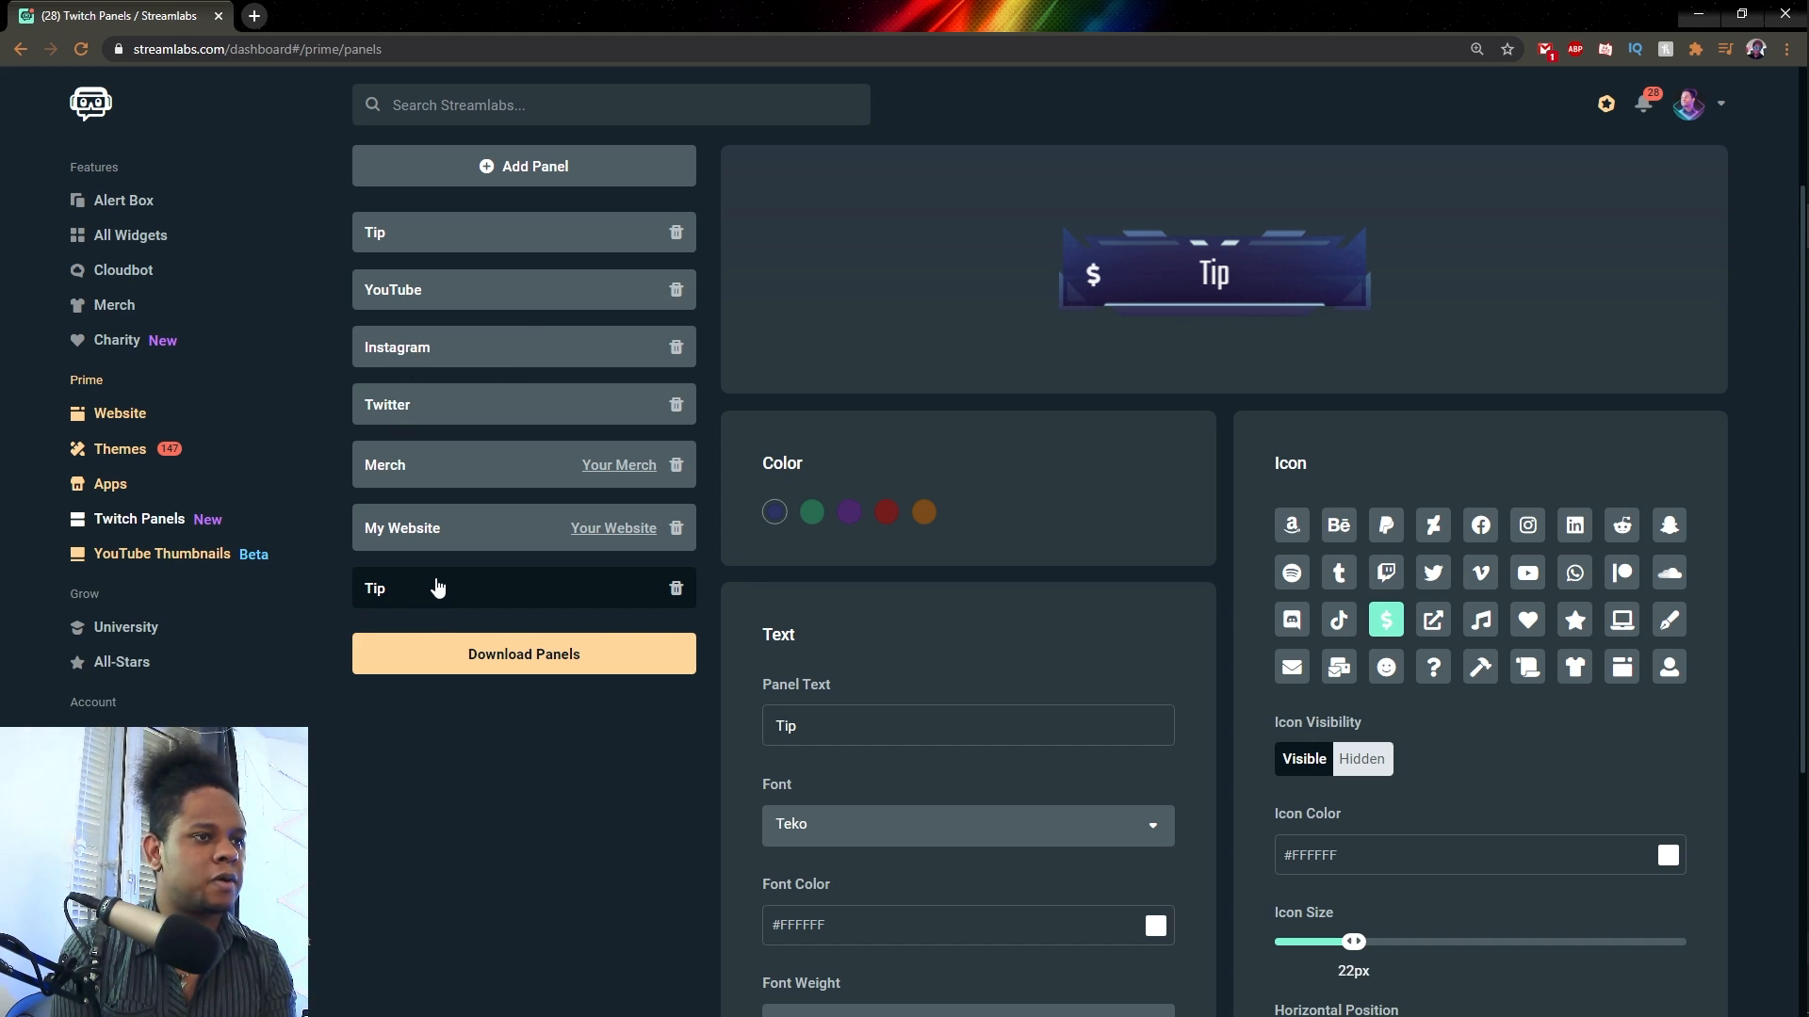
{"action": "double_click", "coordinate": [765, 733]}
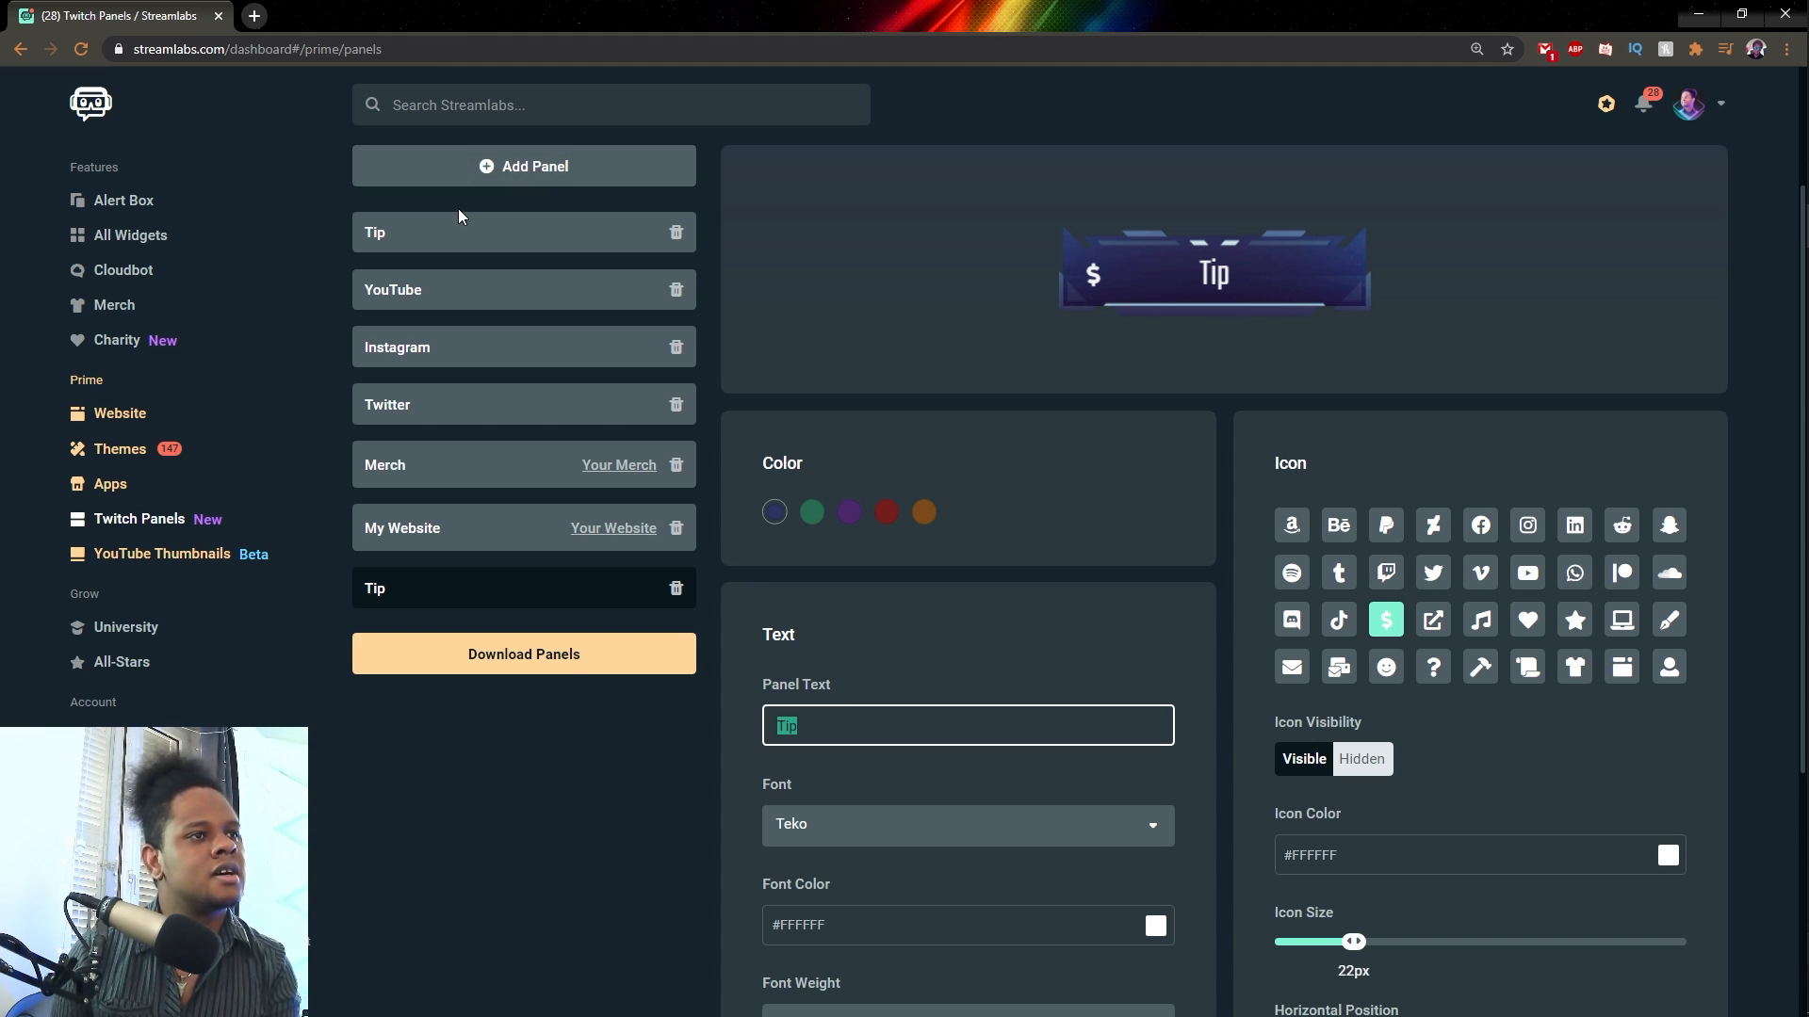
{"action": "scroll", "coordinate": [458, 207], "scroll_direction": "up", "scroll_amount": 2}
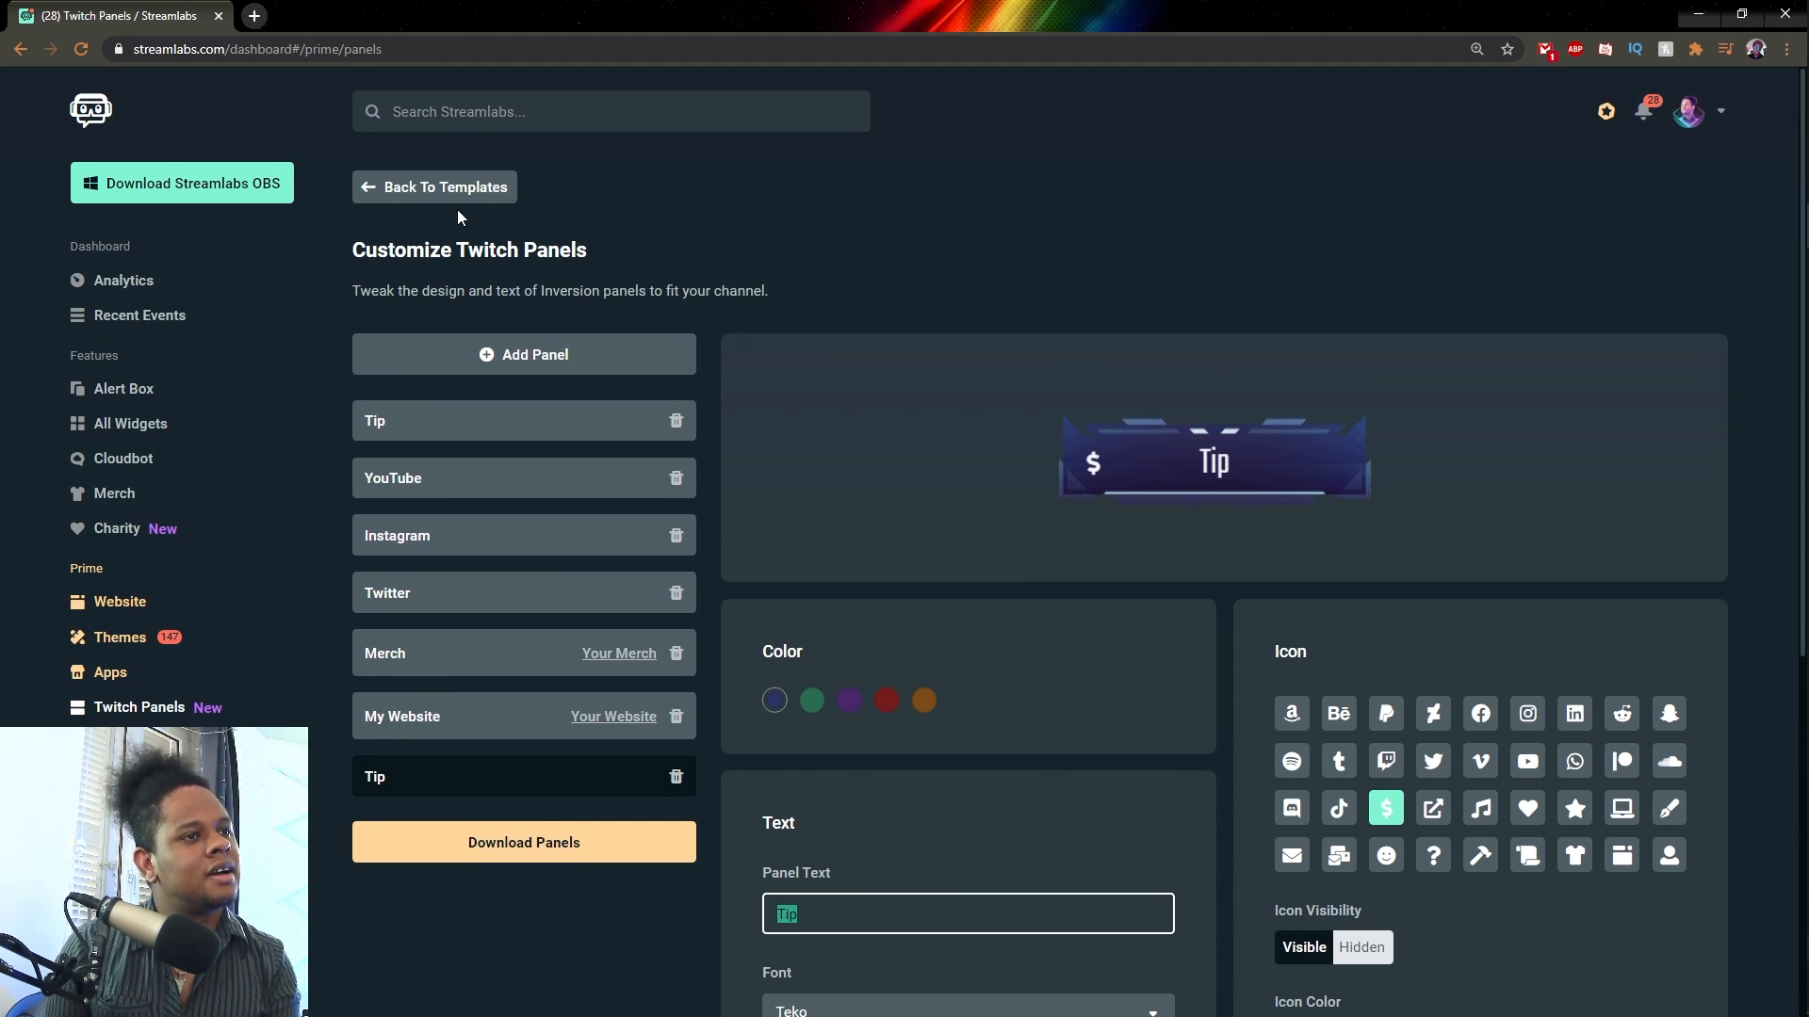
{"action": "left_click", "coordinate": [502, 358]}
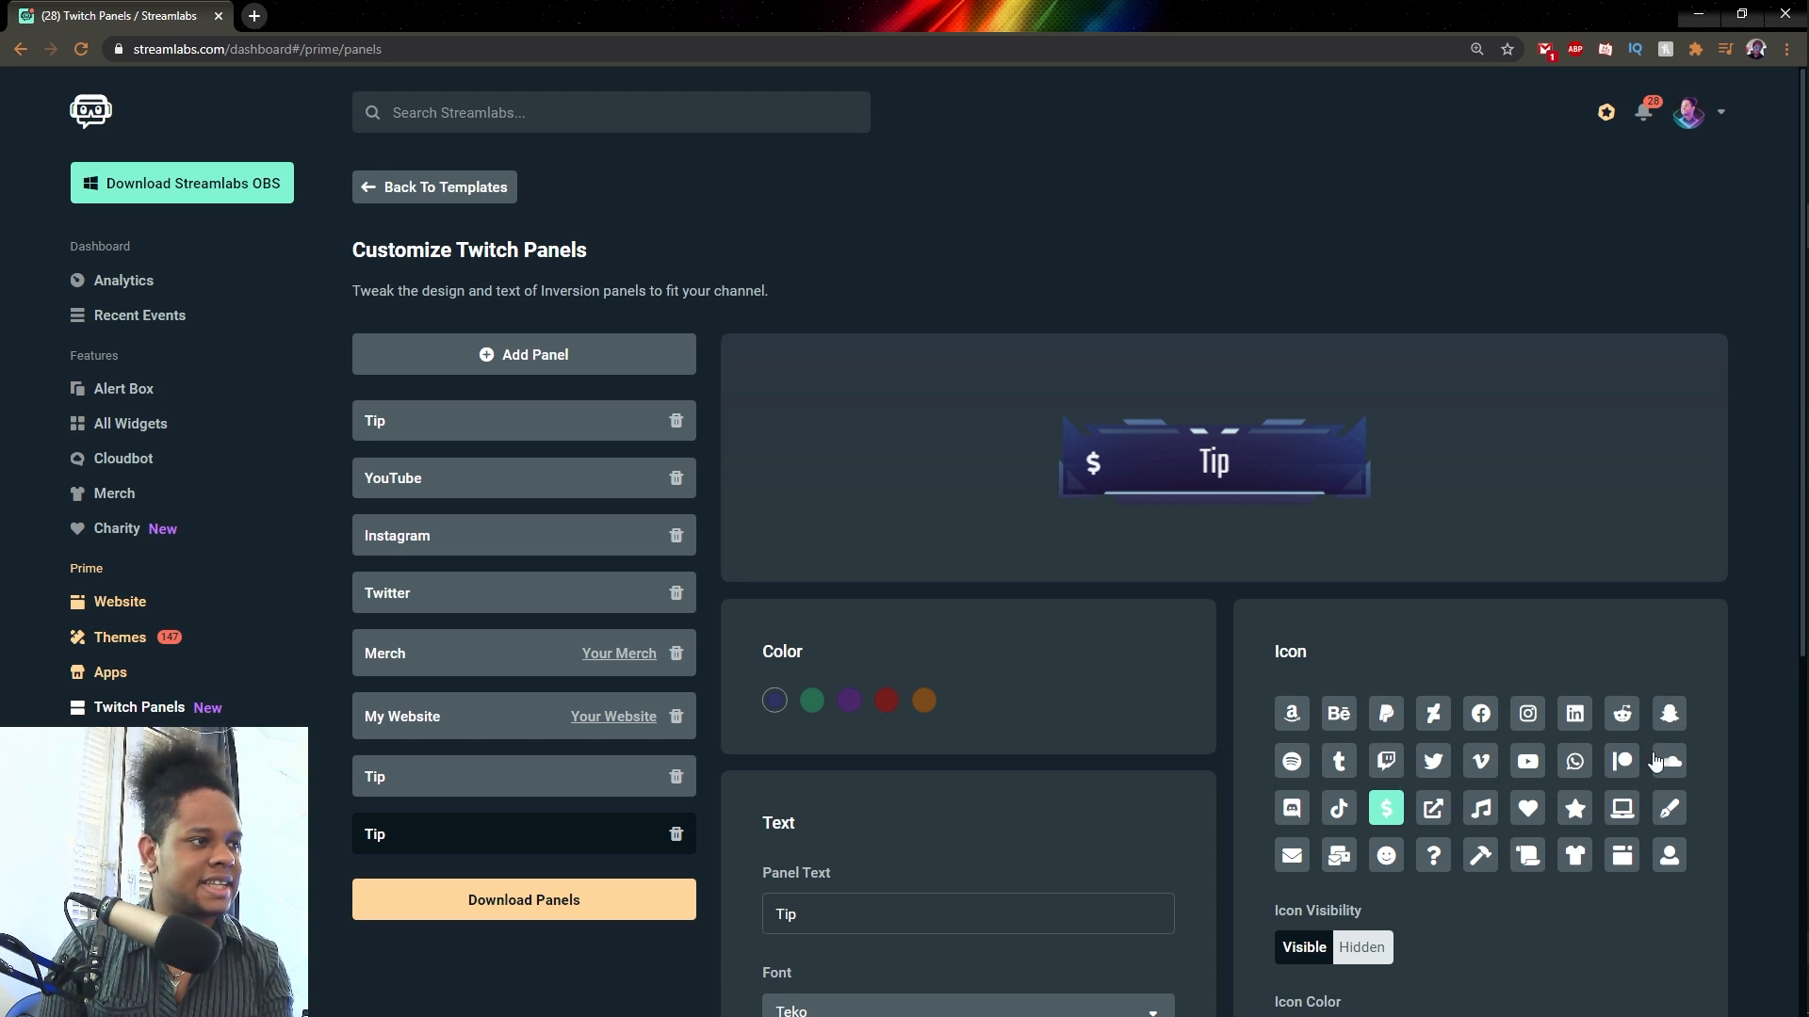
{"action": "left_click", "coordinate": [525, 358]}
{"action": "scroll", "coordinate": [436, 594], "scroll_direction": "down", "scroll_amount": 3}
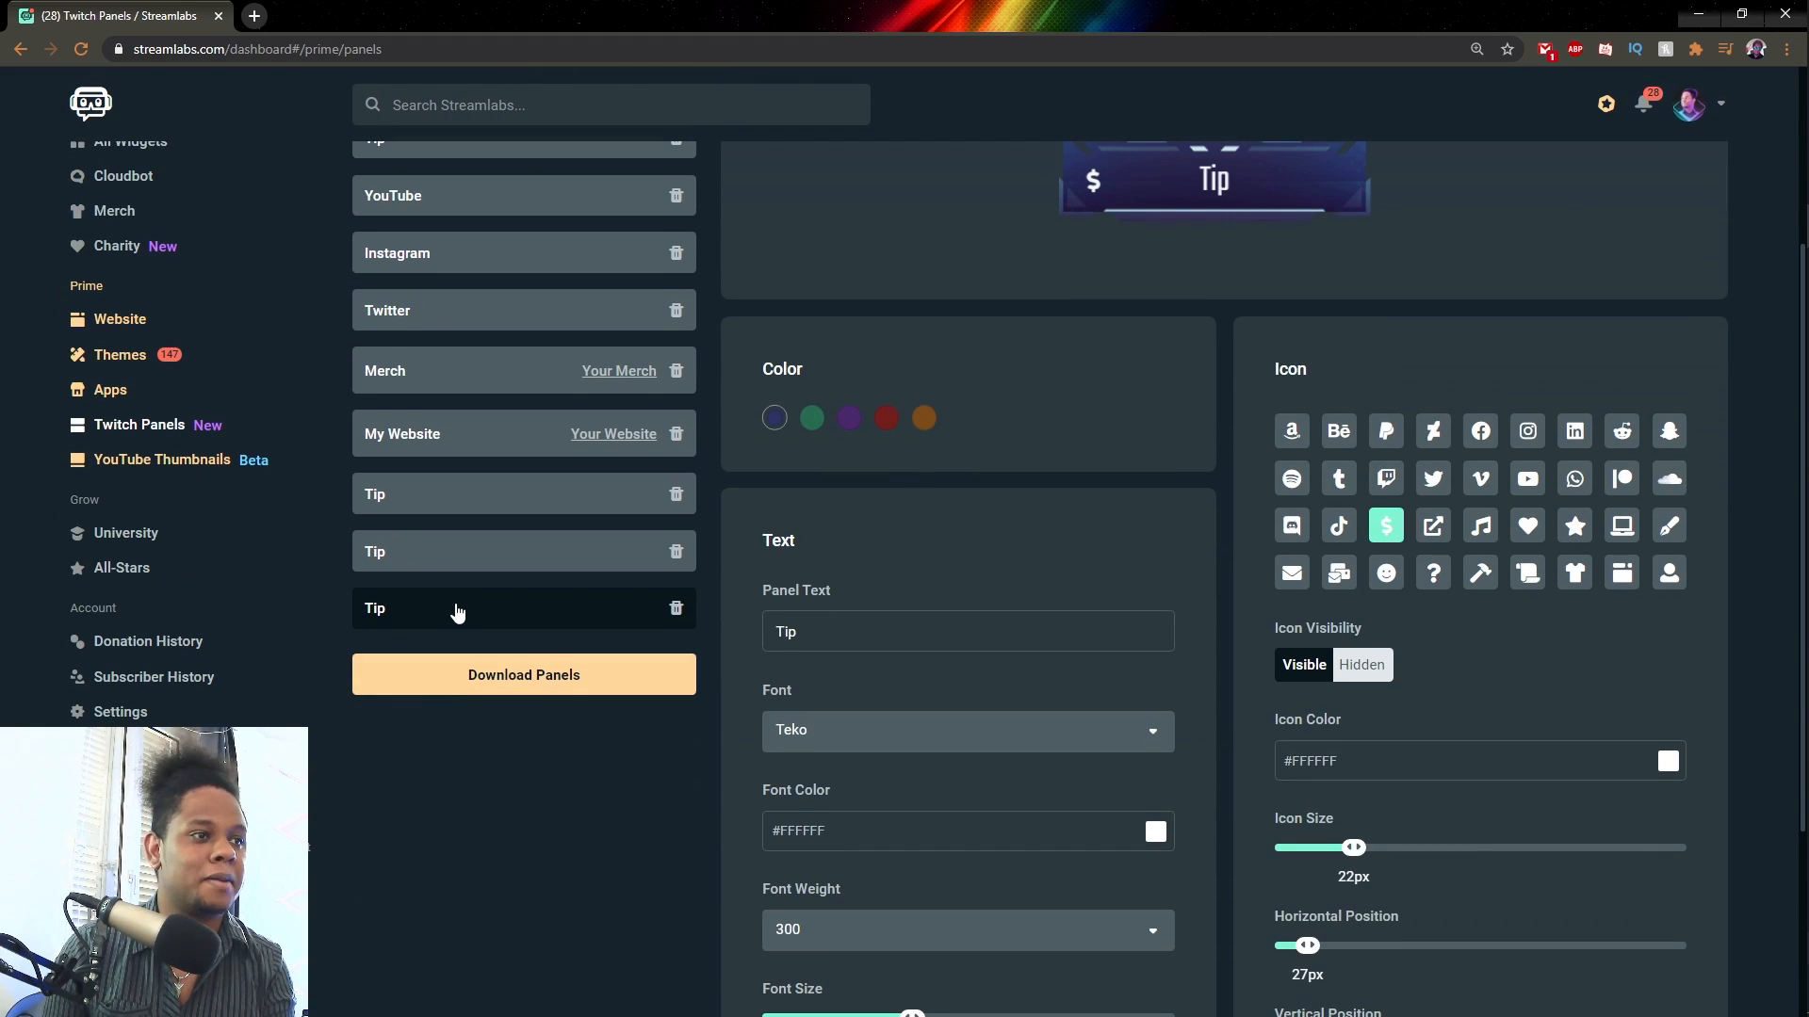
Give the last added Tip panel the Snapchat icon.
{"action": "left_click_drag", "start_coordinate": [977, 634], "coordinate": [746, 630]}
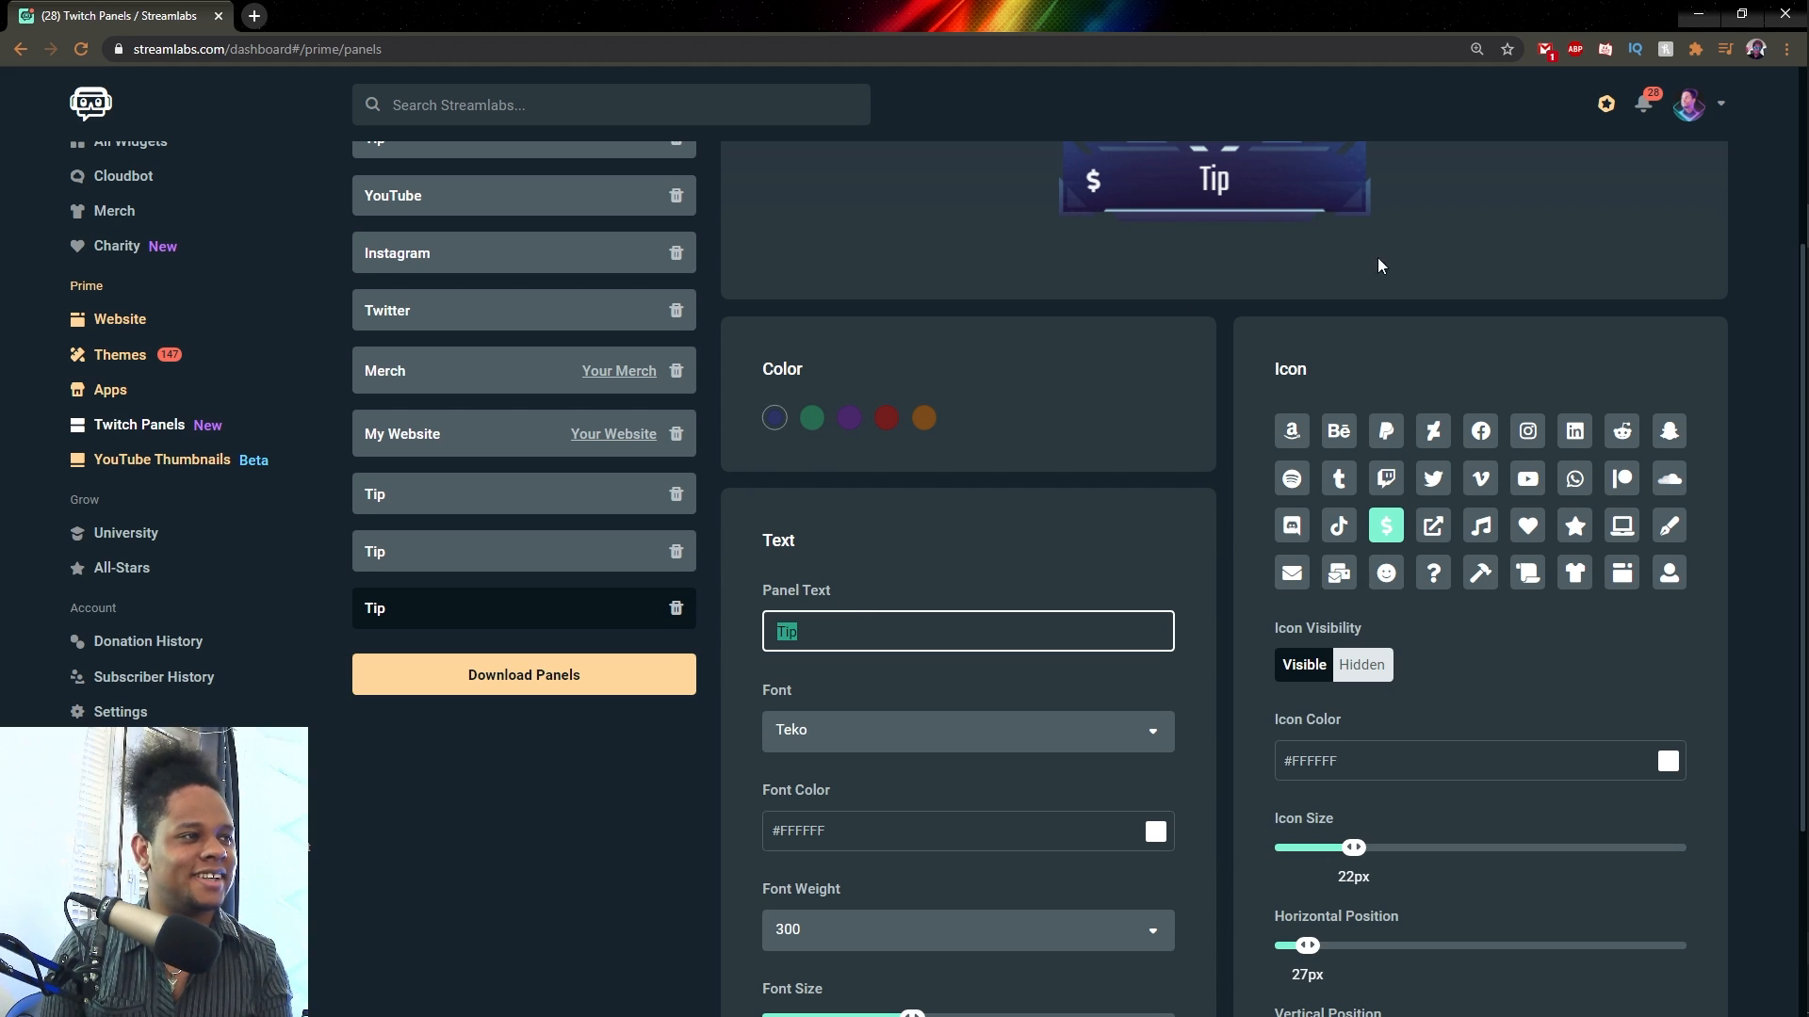
{"action": "left_click", "coordinate": [1670, 436]}
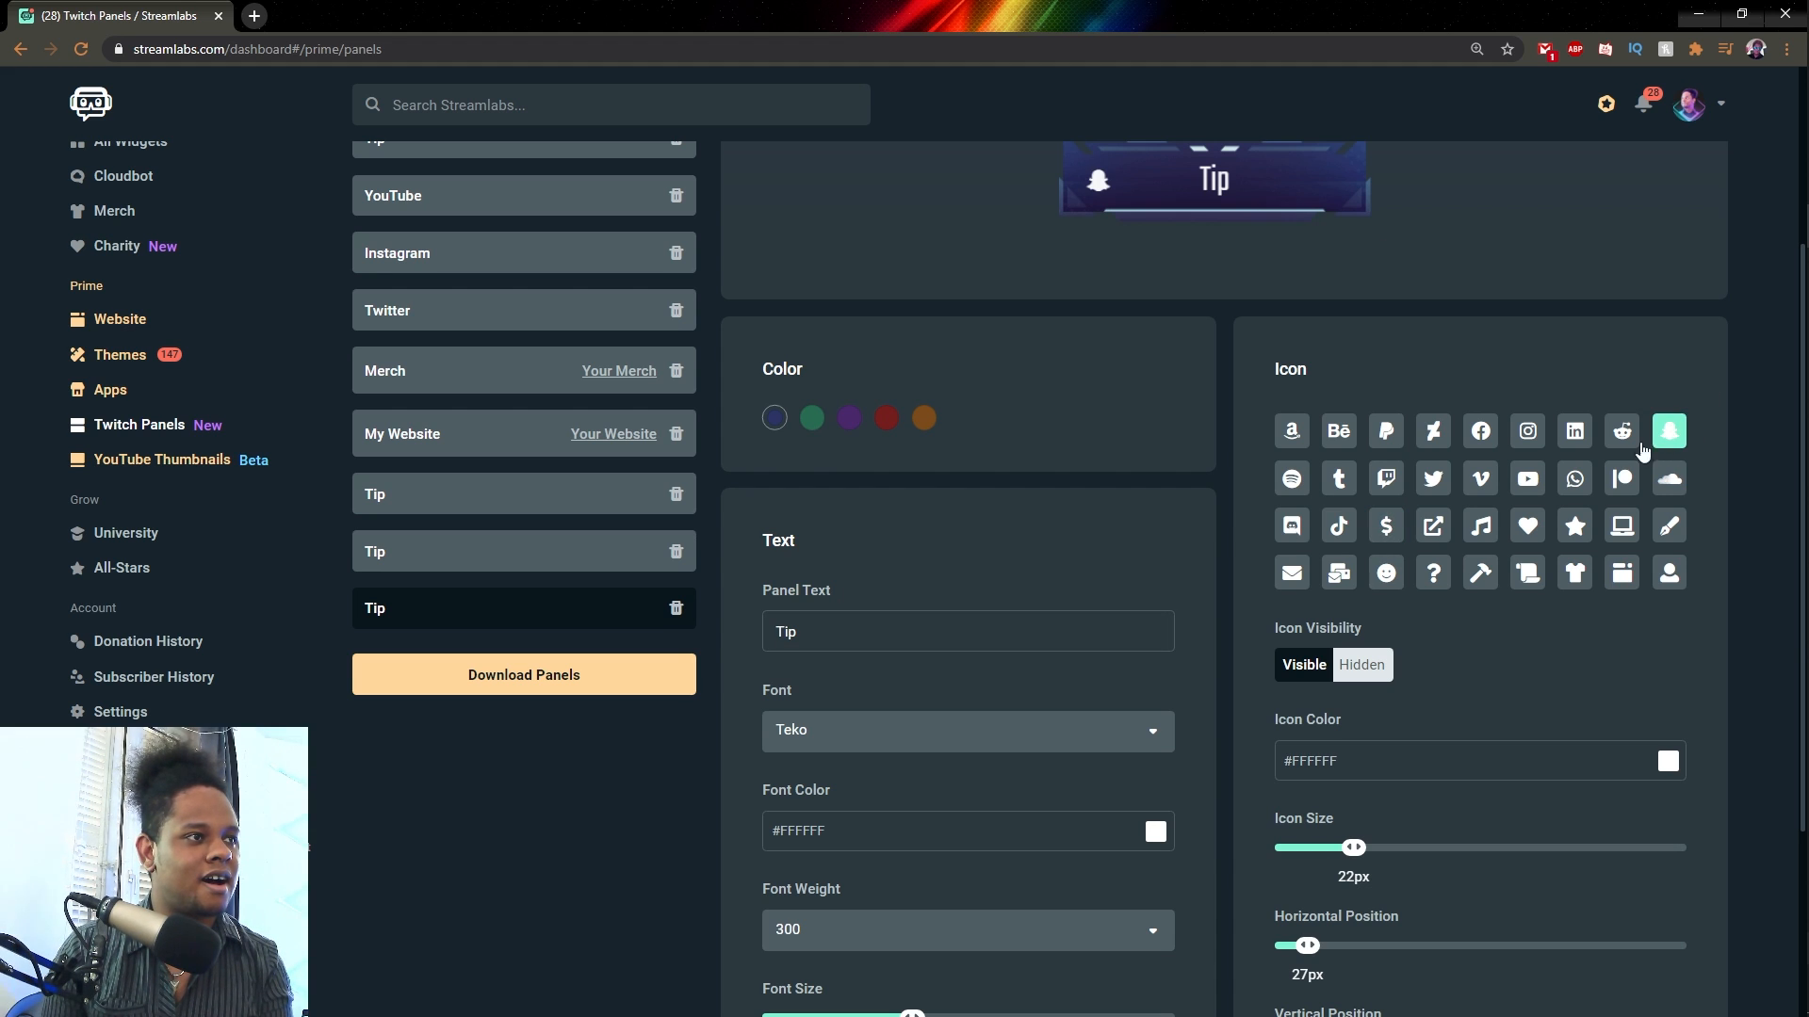
{"action": "scroll", "coordinate": [889, 528], "scroll_direction": "up", "scroll_amount": 3}
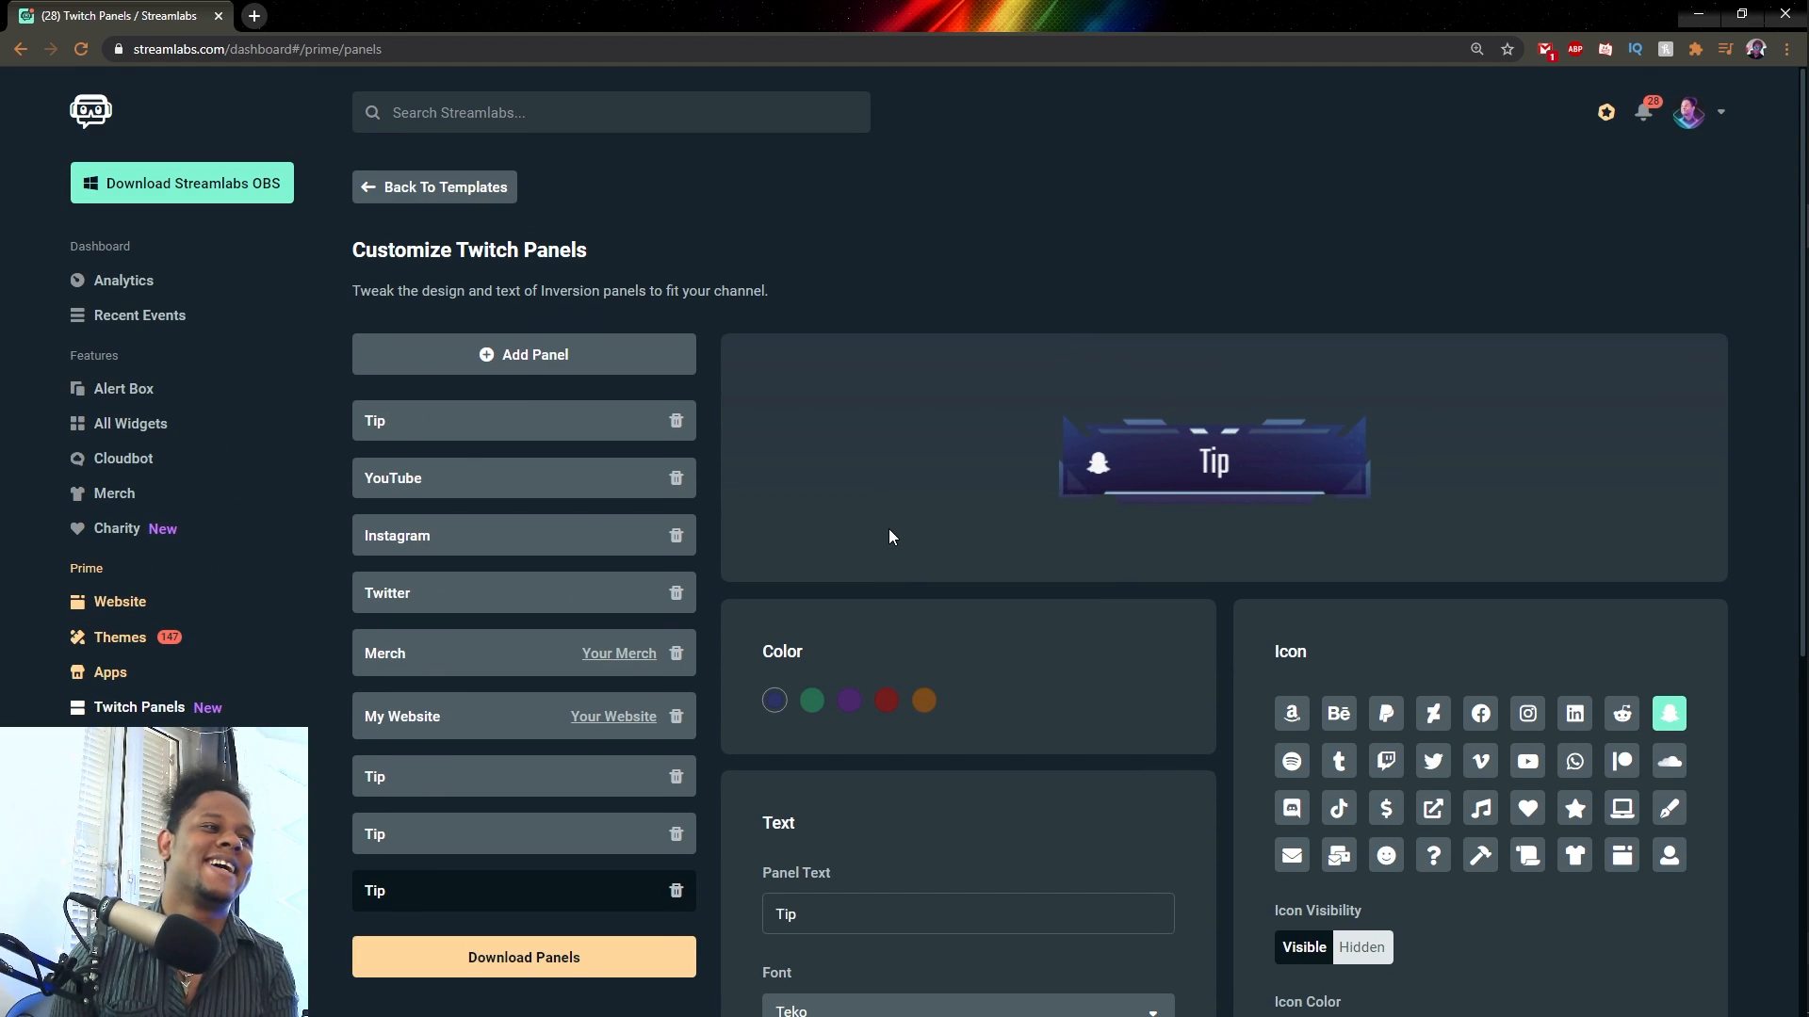
Delete the two added Tip panels that sit between My Website and the Snapchat-icon panel.
{"action": "scroll", "coordinate": [831, 835], "scroll_direction": "down", "scroll_amount": 4}
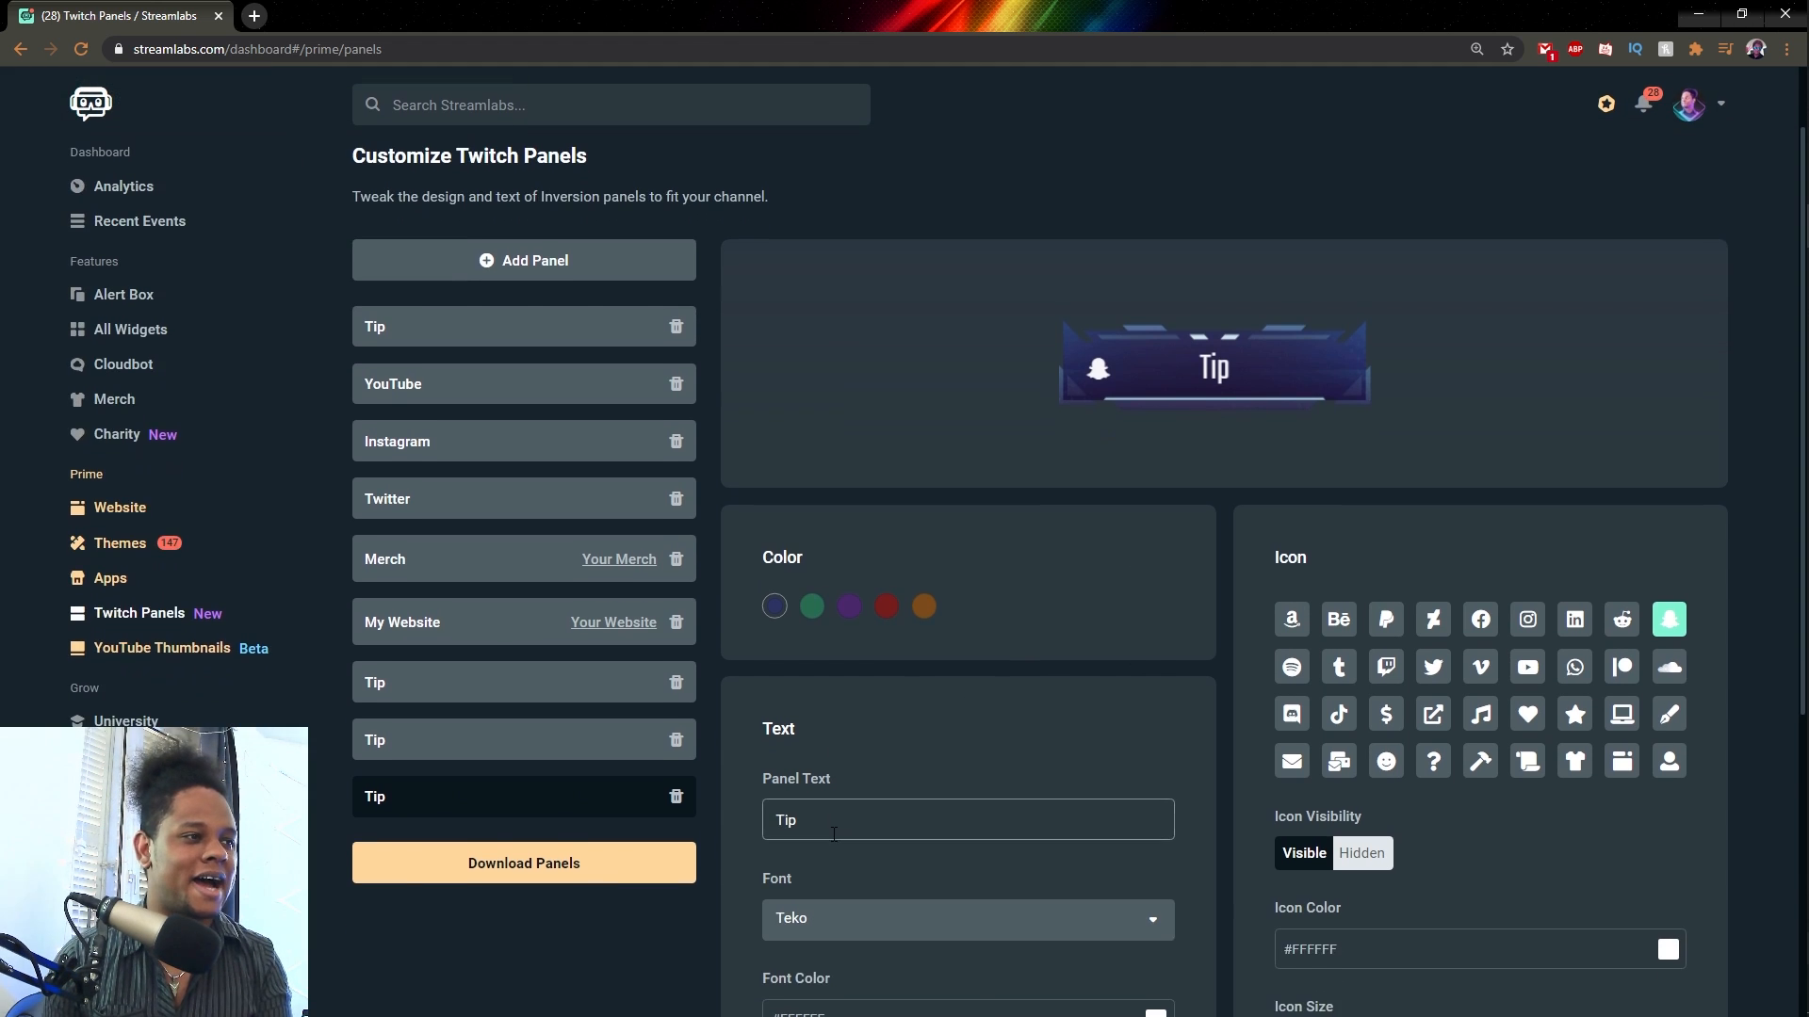
{"action": "scroll", "coordinate": [840, 801], "scroll_direction": "down", "scroll_amount": 2}
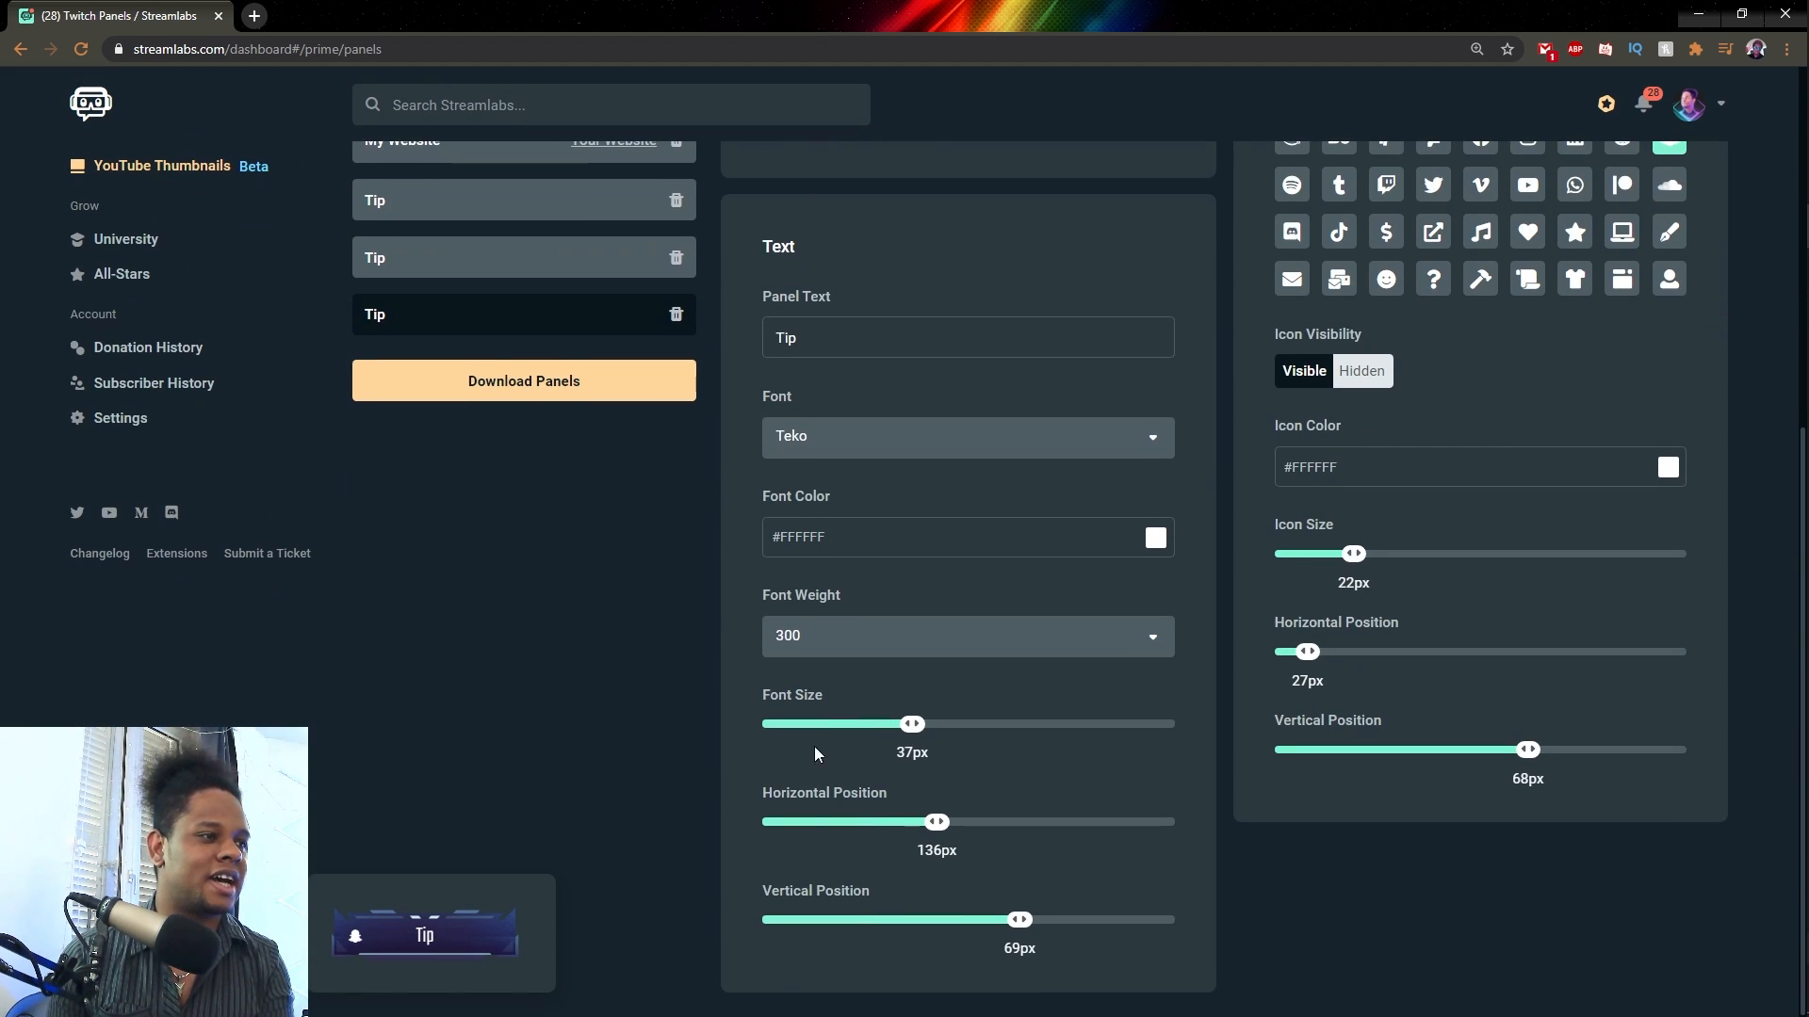
{"action": "scroll", "coordinate": [709, 744], "scroll_direction": "up", "scroll_amount": 5}
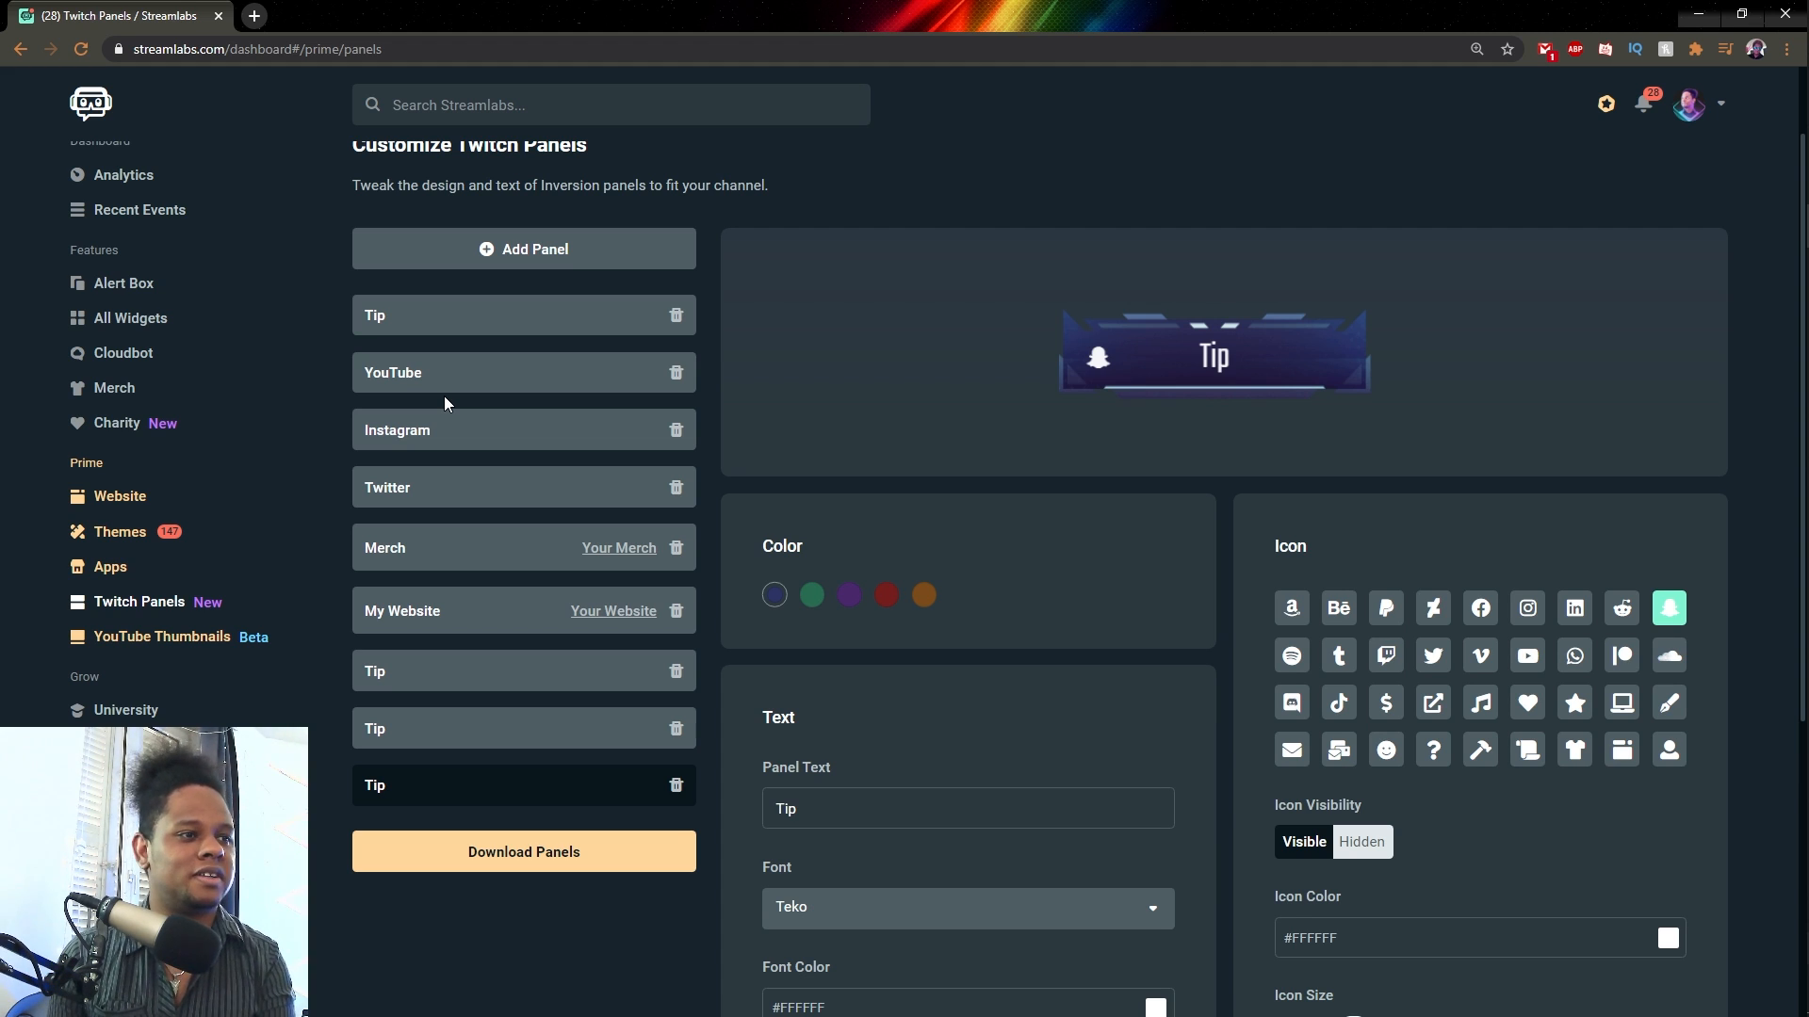
{"action": "scroll", "coordinate": [788, 477], "scroll_direction": "down", "scroll_amount": 2}
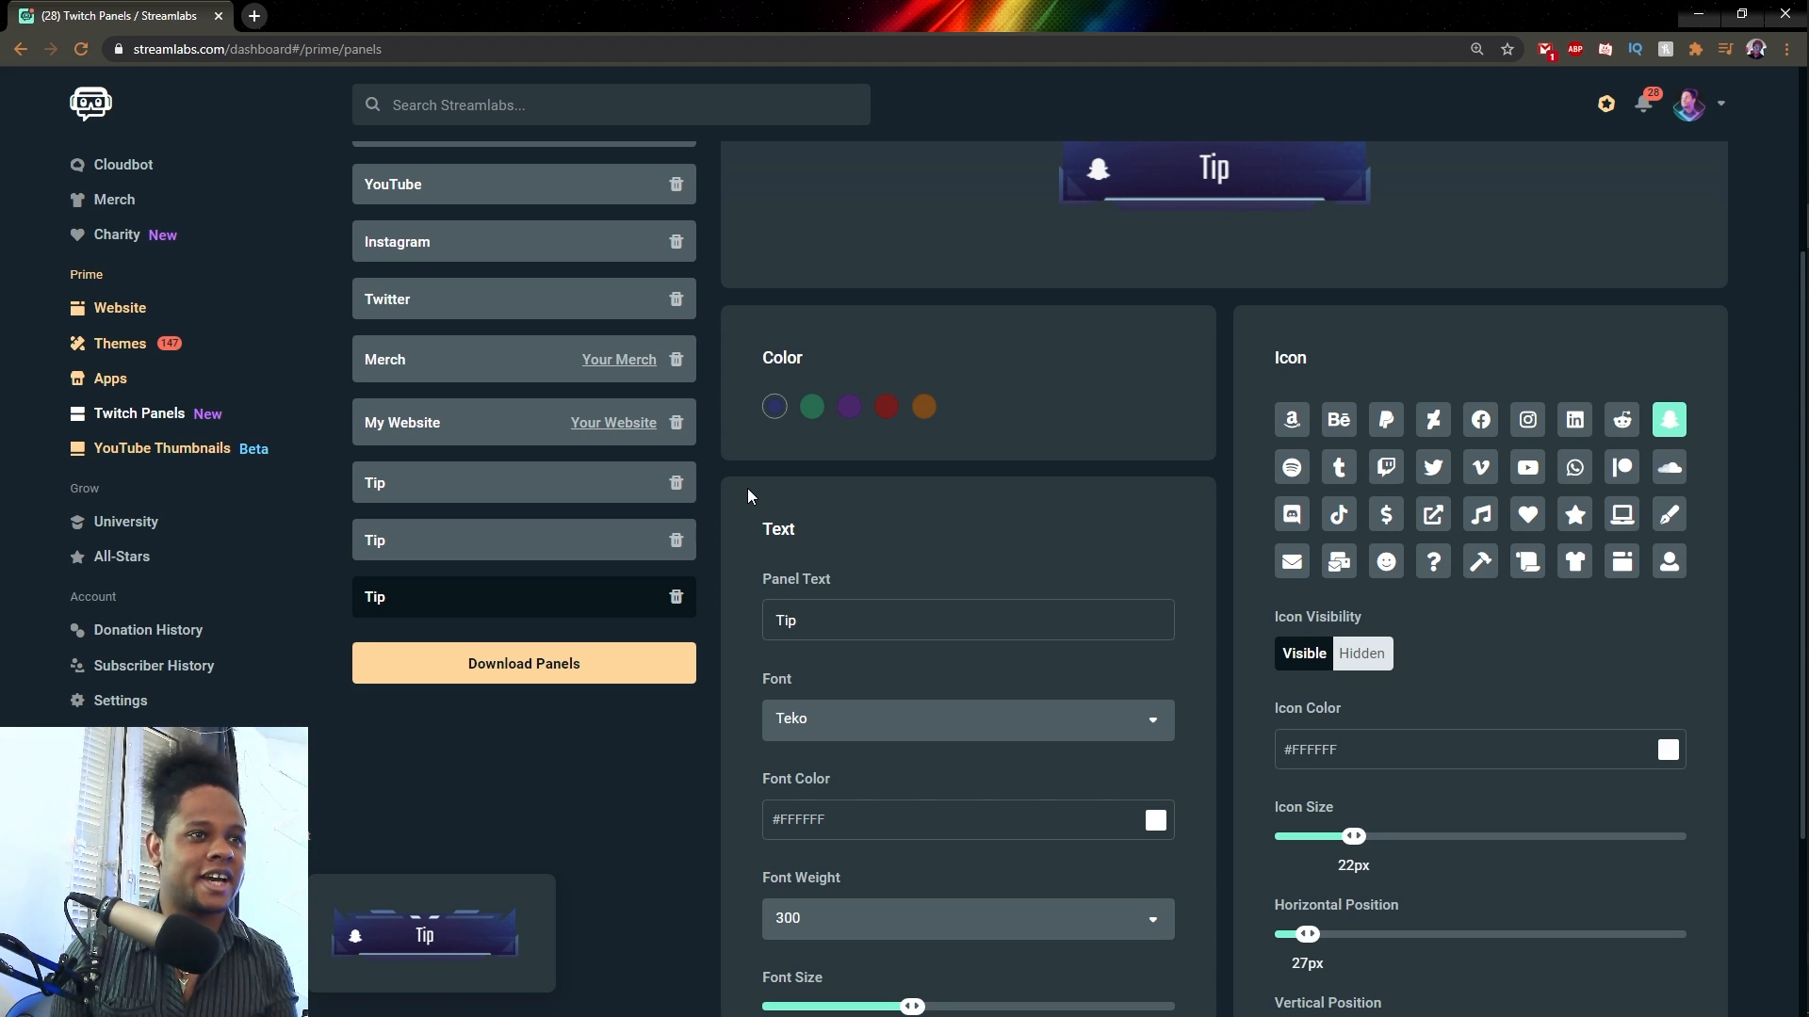
{"action": "scroll", "coordinate": [697, 461], "scroll_direction": "up", "scroll_amount": 1}
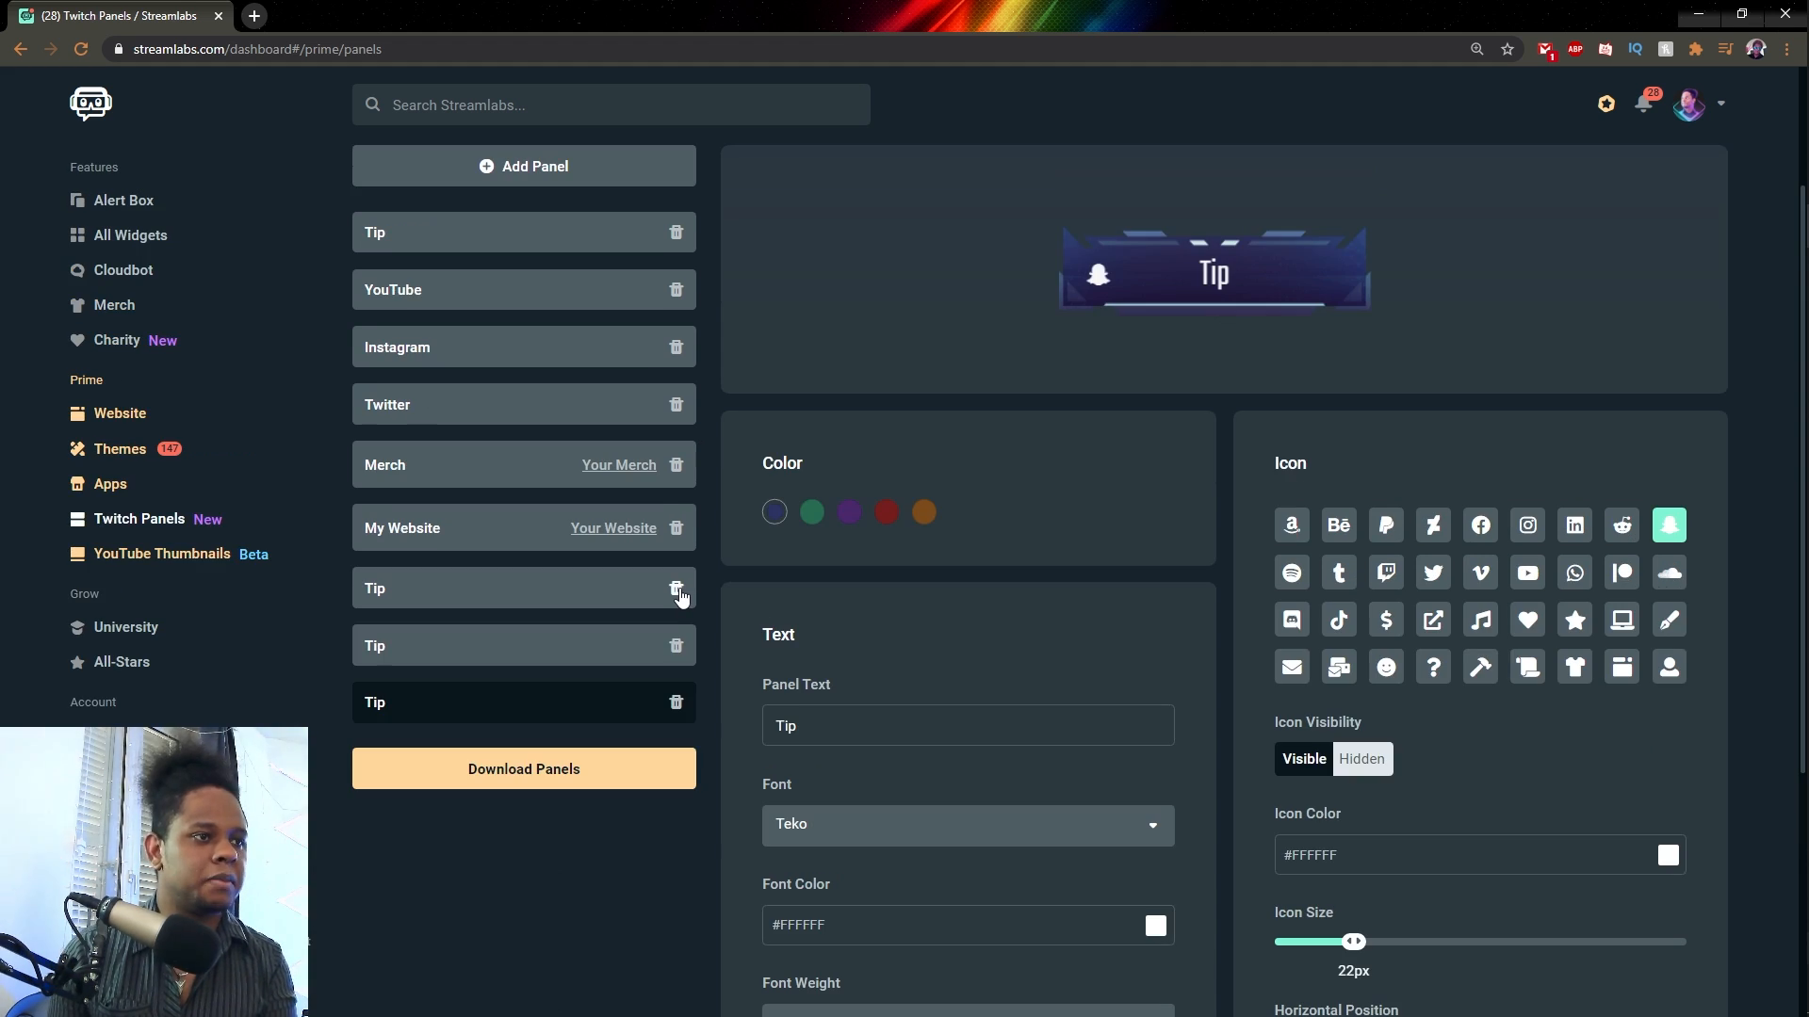
{"action": "left_click", "coordinate": [676, 588]}
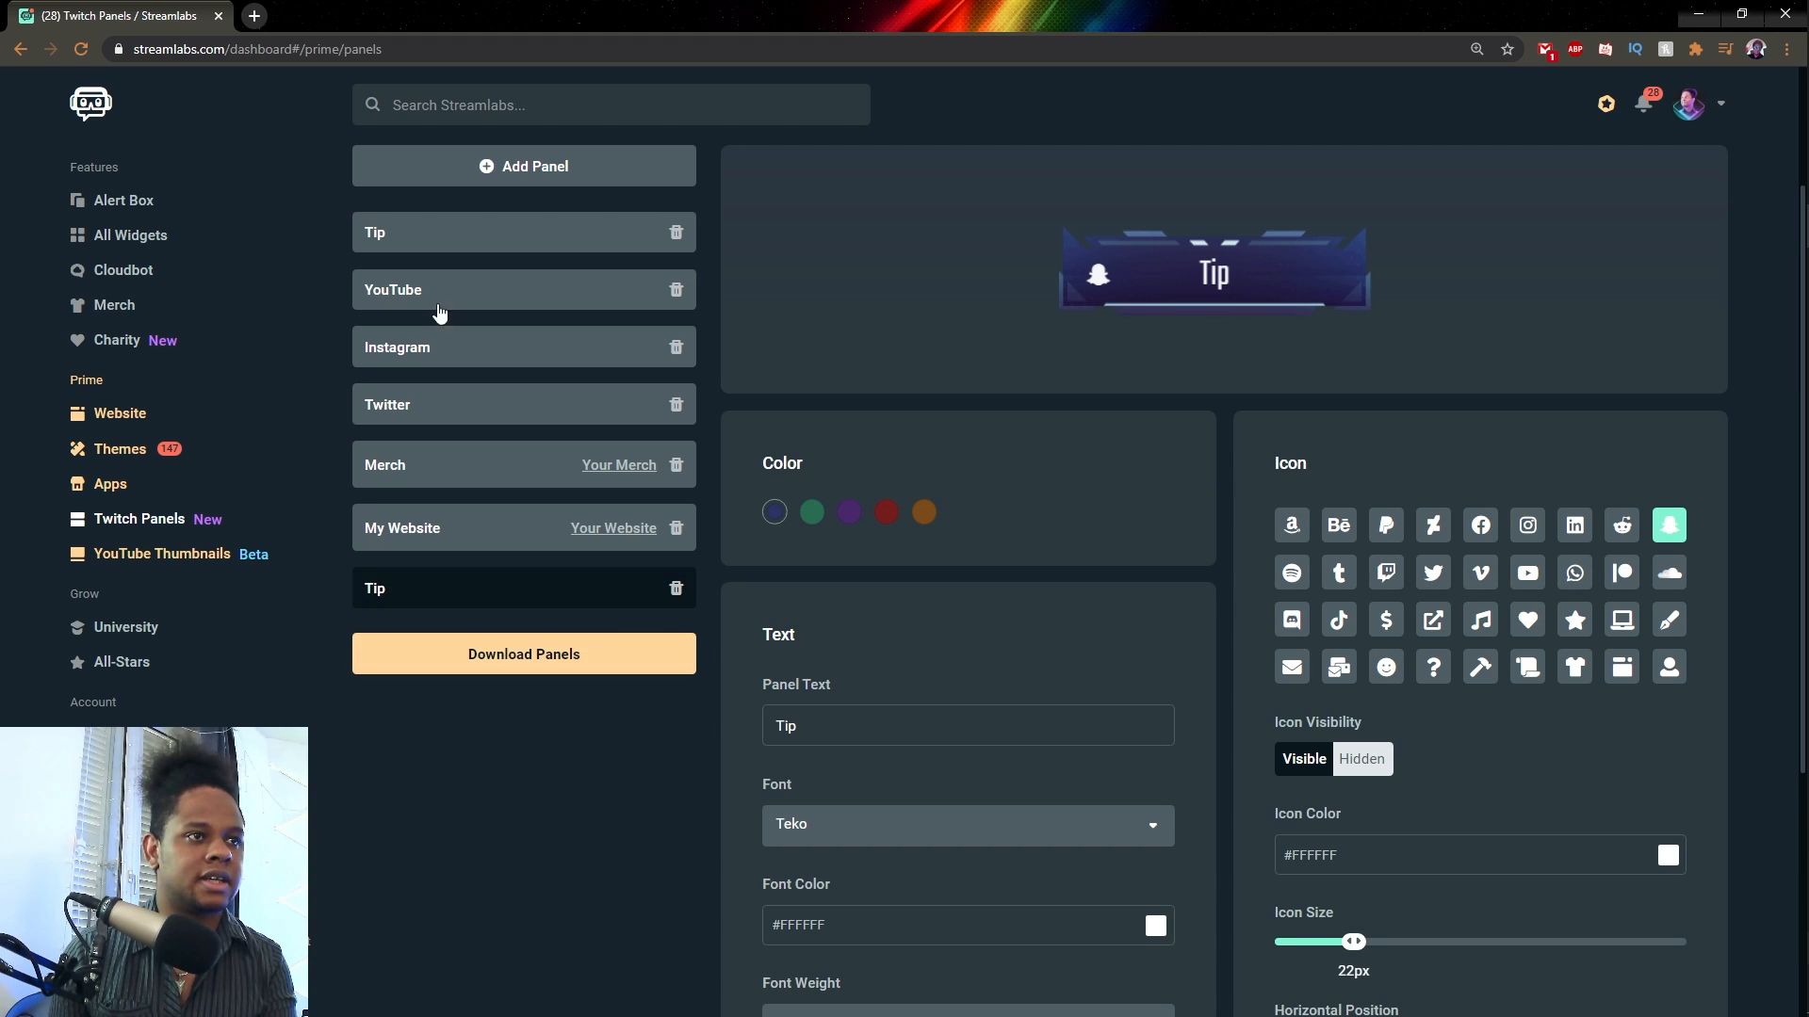
Increase the font size of the Snapchat-icon Tip panel to 61px.
{"action": "scroll", "coordinate": [500, 367], "scroll_direction": "up", "scroll_amount": 1}
{"action": "scroll", "coordinate": [814, 460], "scroll_direction": "down", "scroll_amount": 3}
{"action": "scroll", "coordinate": [813, 460], "scroll_direction": "down", "scroll_amount": 2}
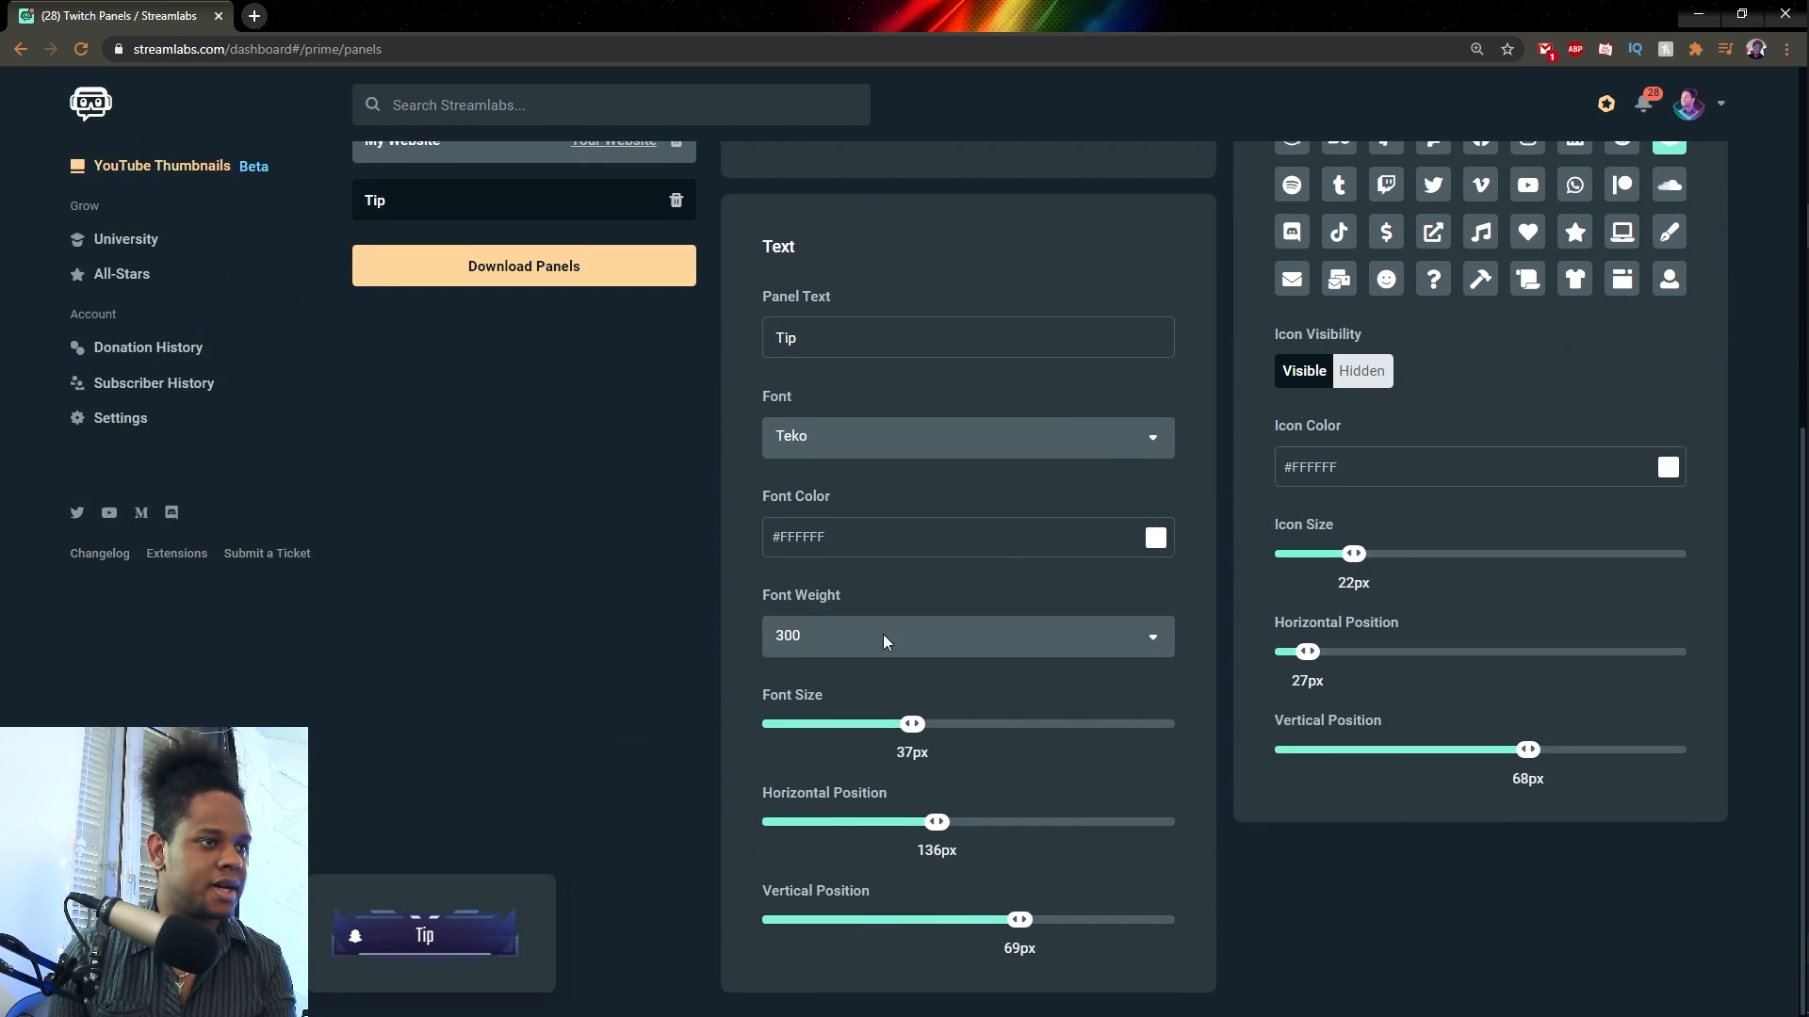
{"action": "left_click_drag", "start_coordinate": [912, 723], "coordinate": [934, 723]}
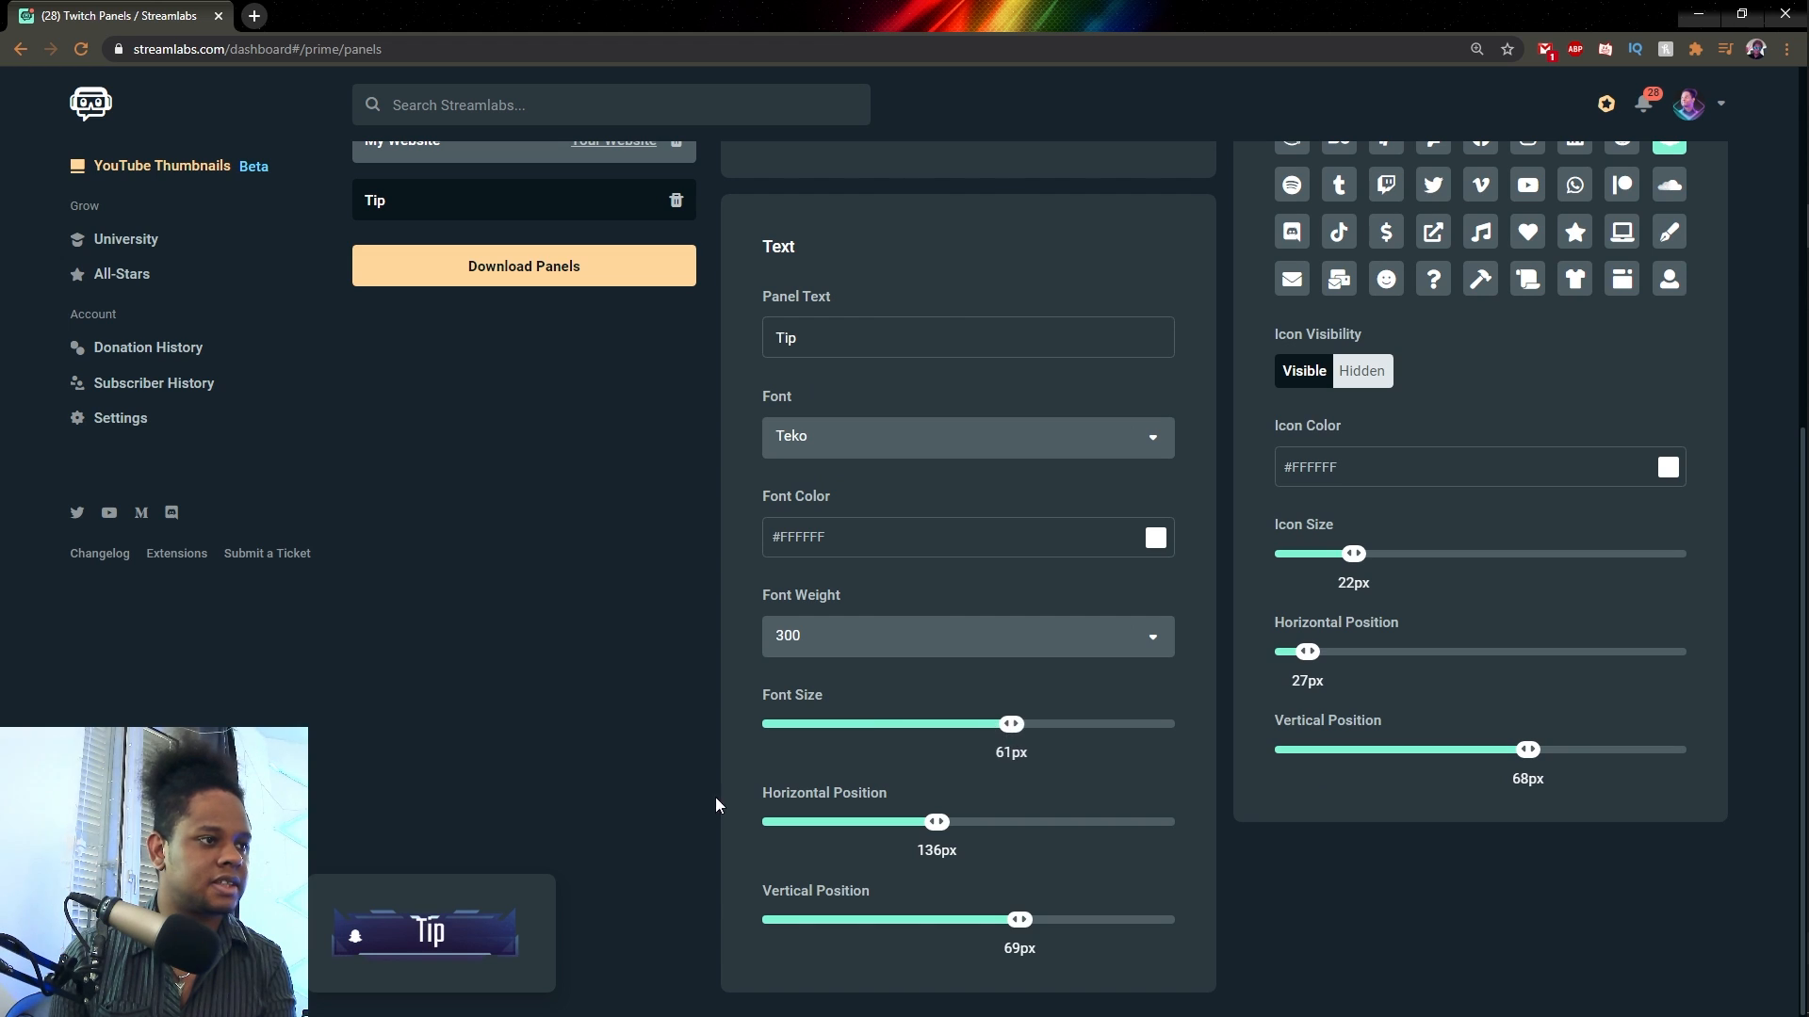
{"action": "scroll", "coordinate": [726, 791], "scroll_direction": "up", "scroll_amount": 6}
{"action": "scroll", "coordinate": [1133, 559], "scroll_direction": "down", "scroll_amount": 6}
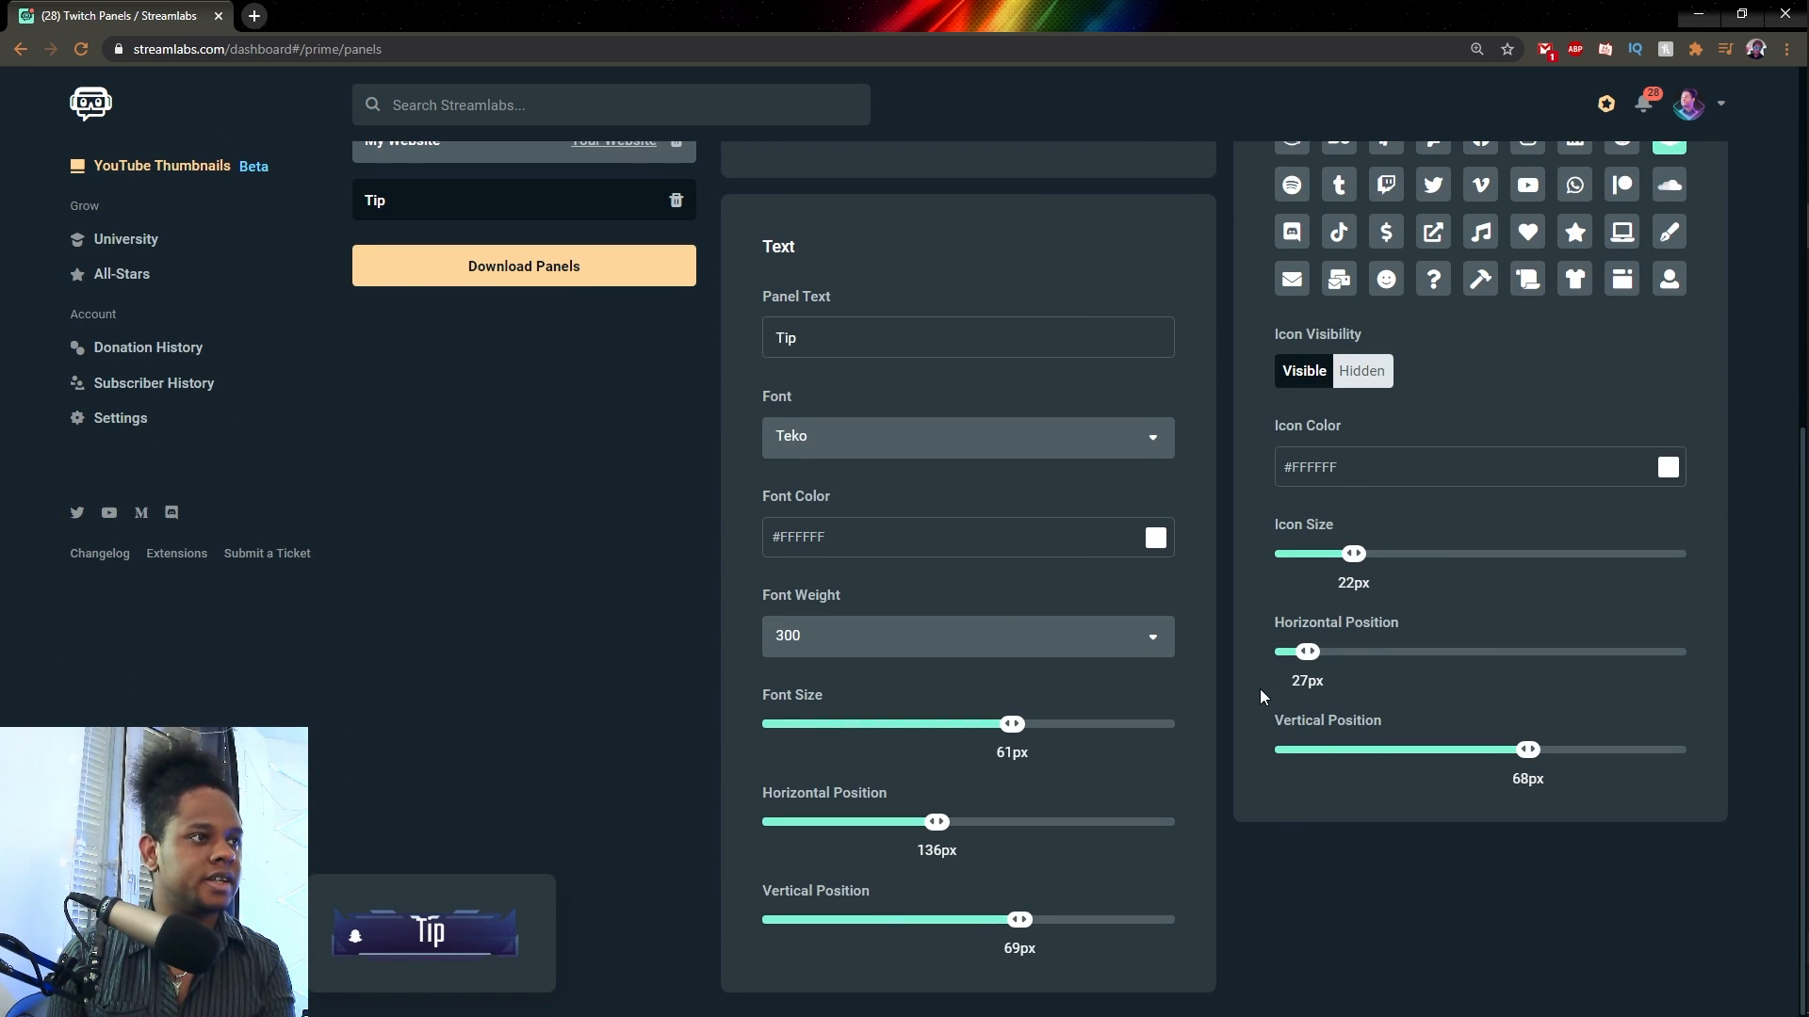
{"action": "scroll", "coordinate": [1259, 688], "scroll_direction": "up", "scroll_amount": 2}
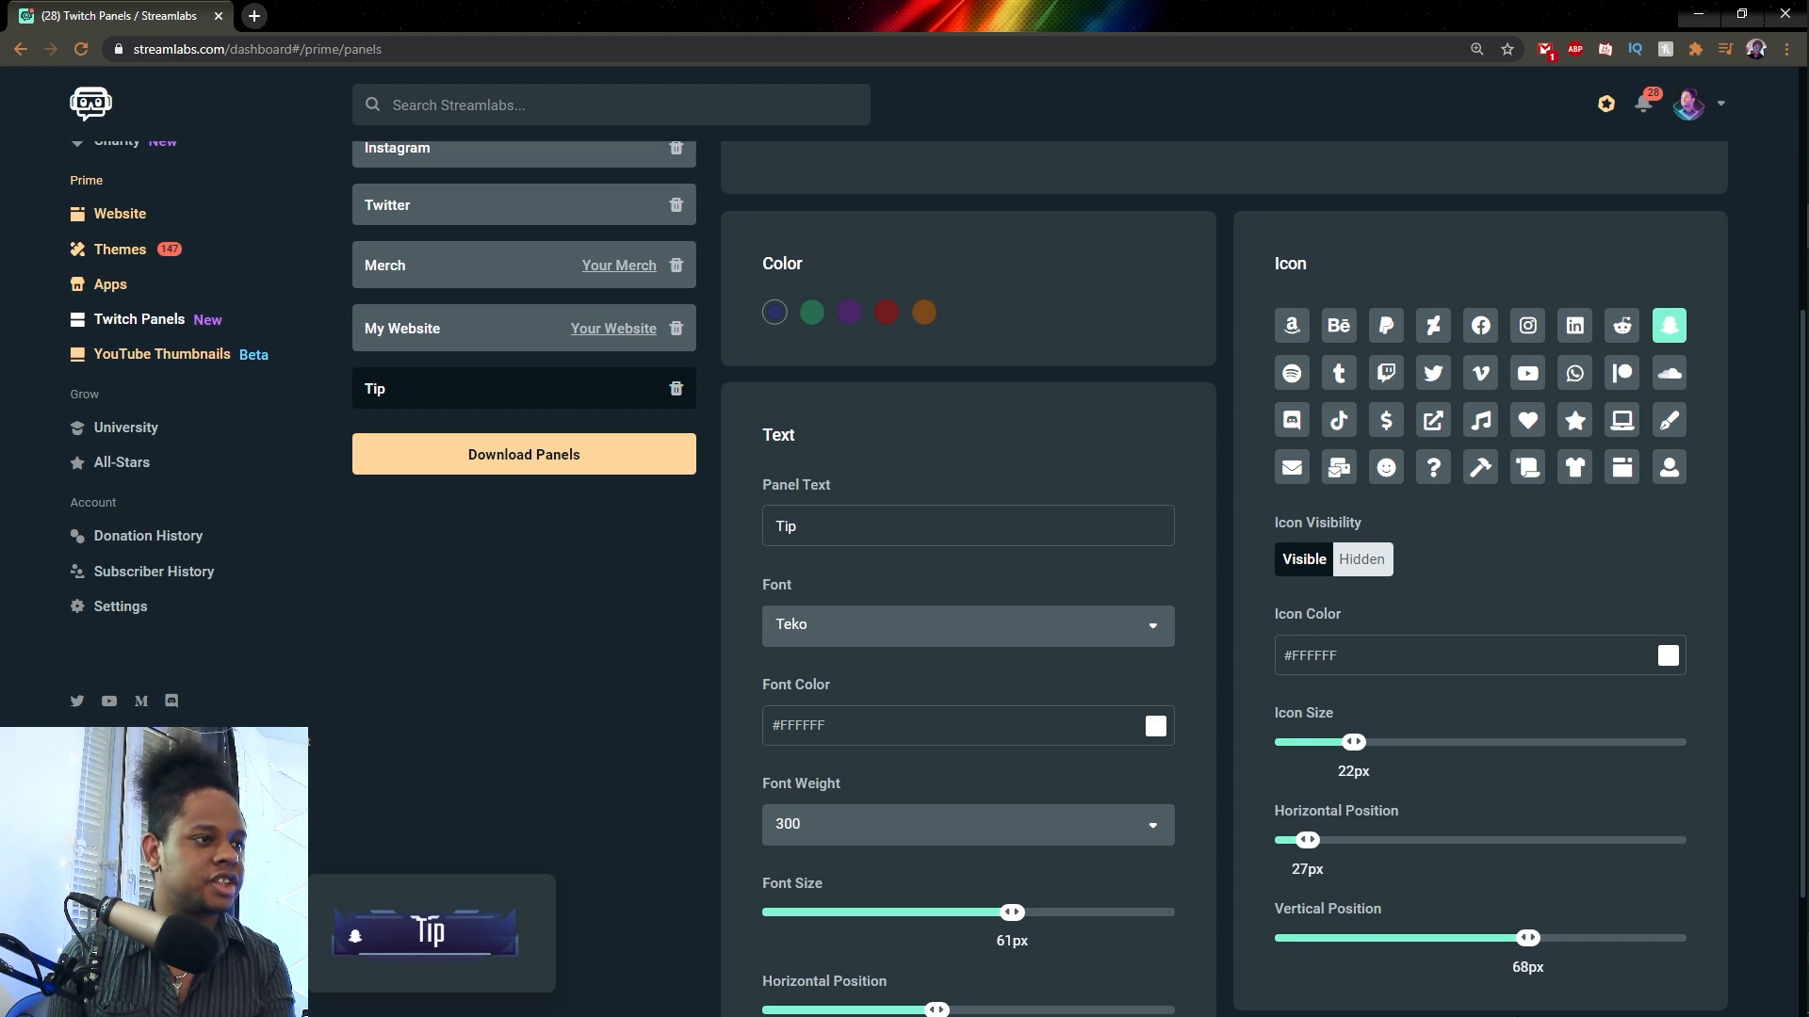
{"action": "scroll", "coordinate": [744, 612], "scroll_direction": "down", "scroll_amount": 2}
{"action": "scroll", "coordinate": [692, 801], "scroll_direction": "up", "scroll_amount": 1}
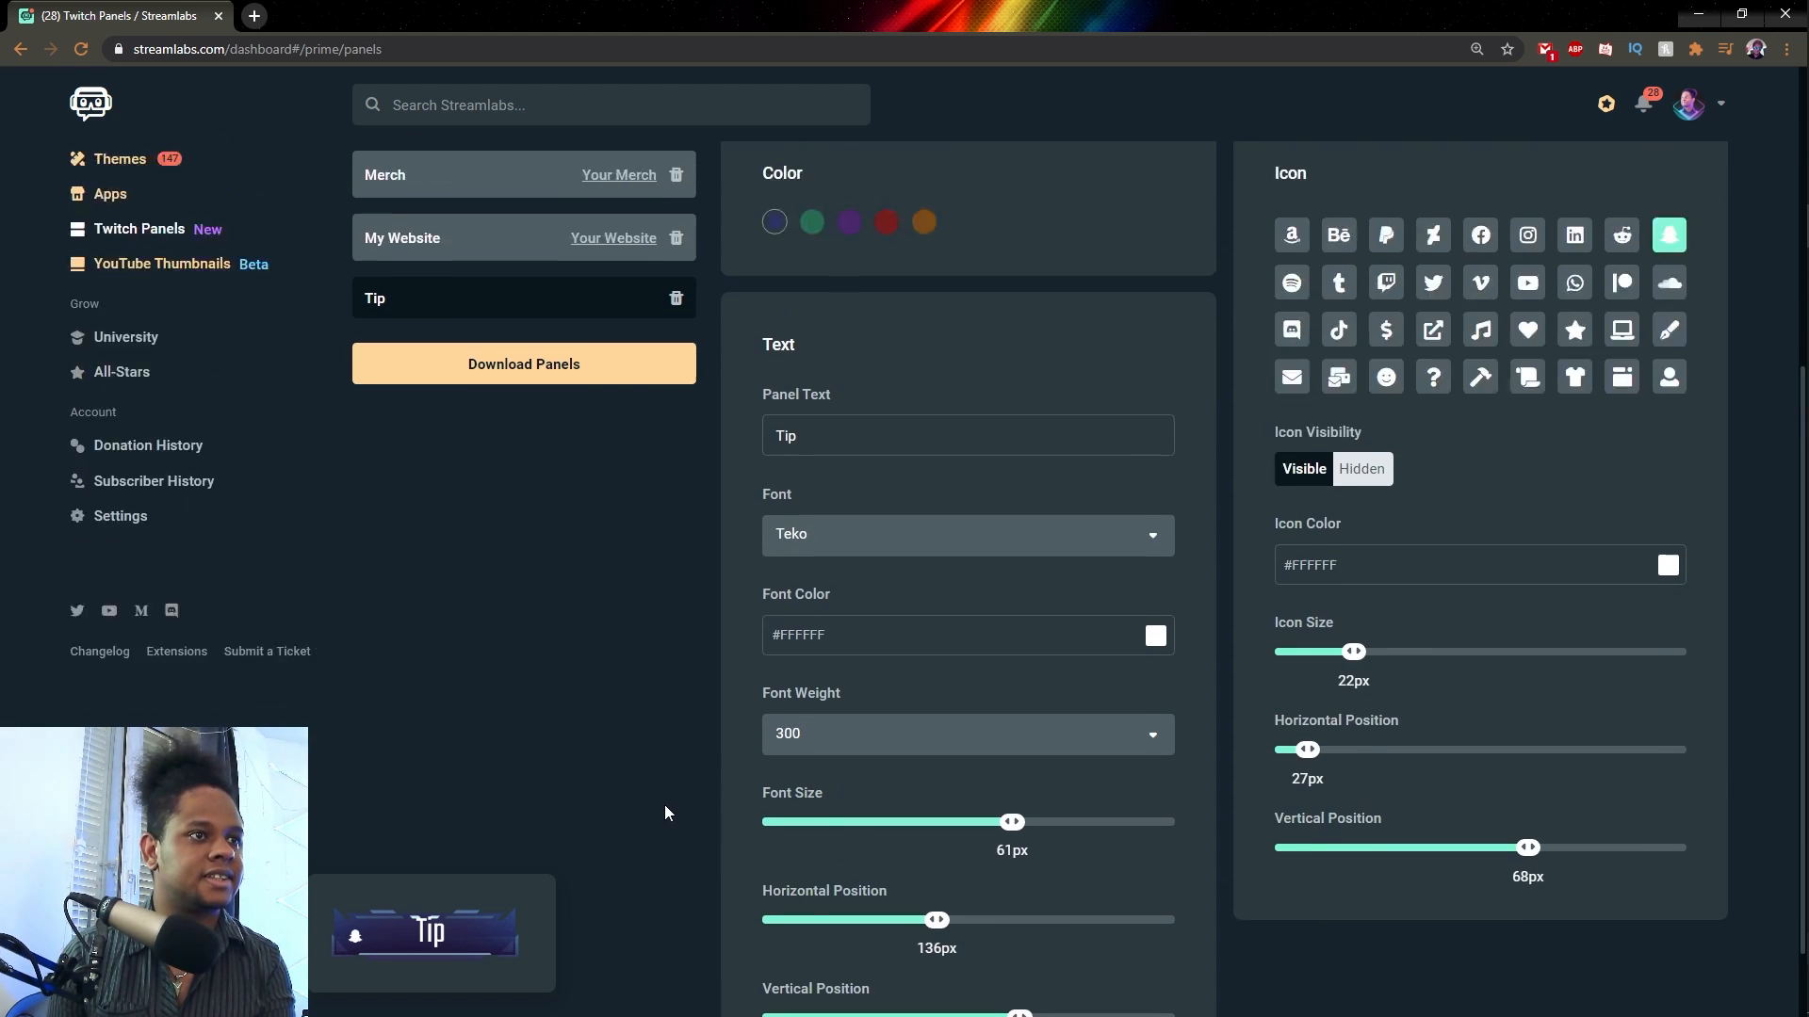
Download the finished Inversion panels and open the downloaded panels.zip archive.
{"action": "scroll", "coordinate": [486, 904], "scroll_direction": "up", "scroll_amount": 5}
{"action": "left_click", "coordinate": [514, 847]}
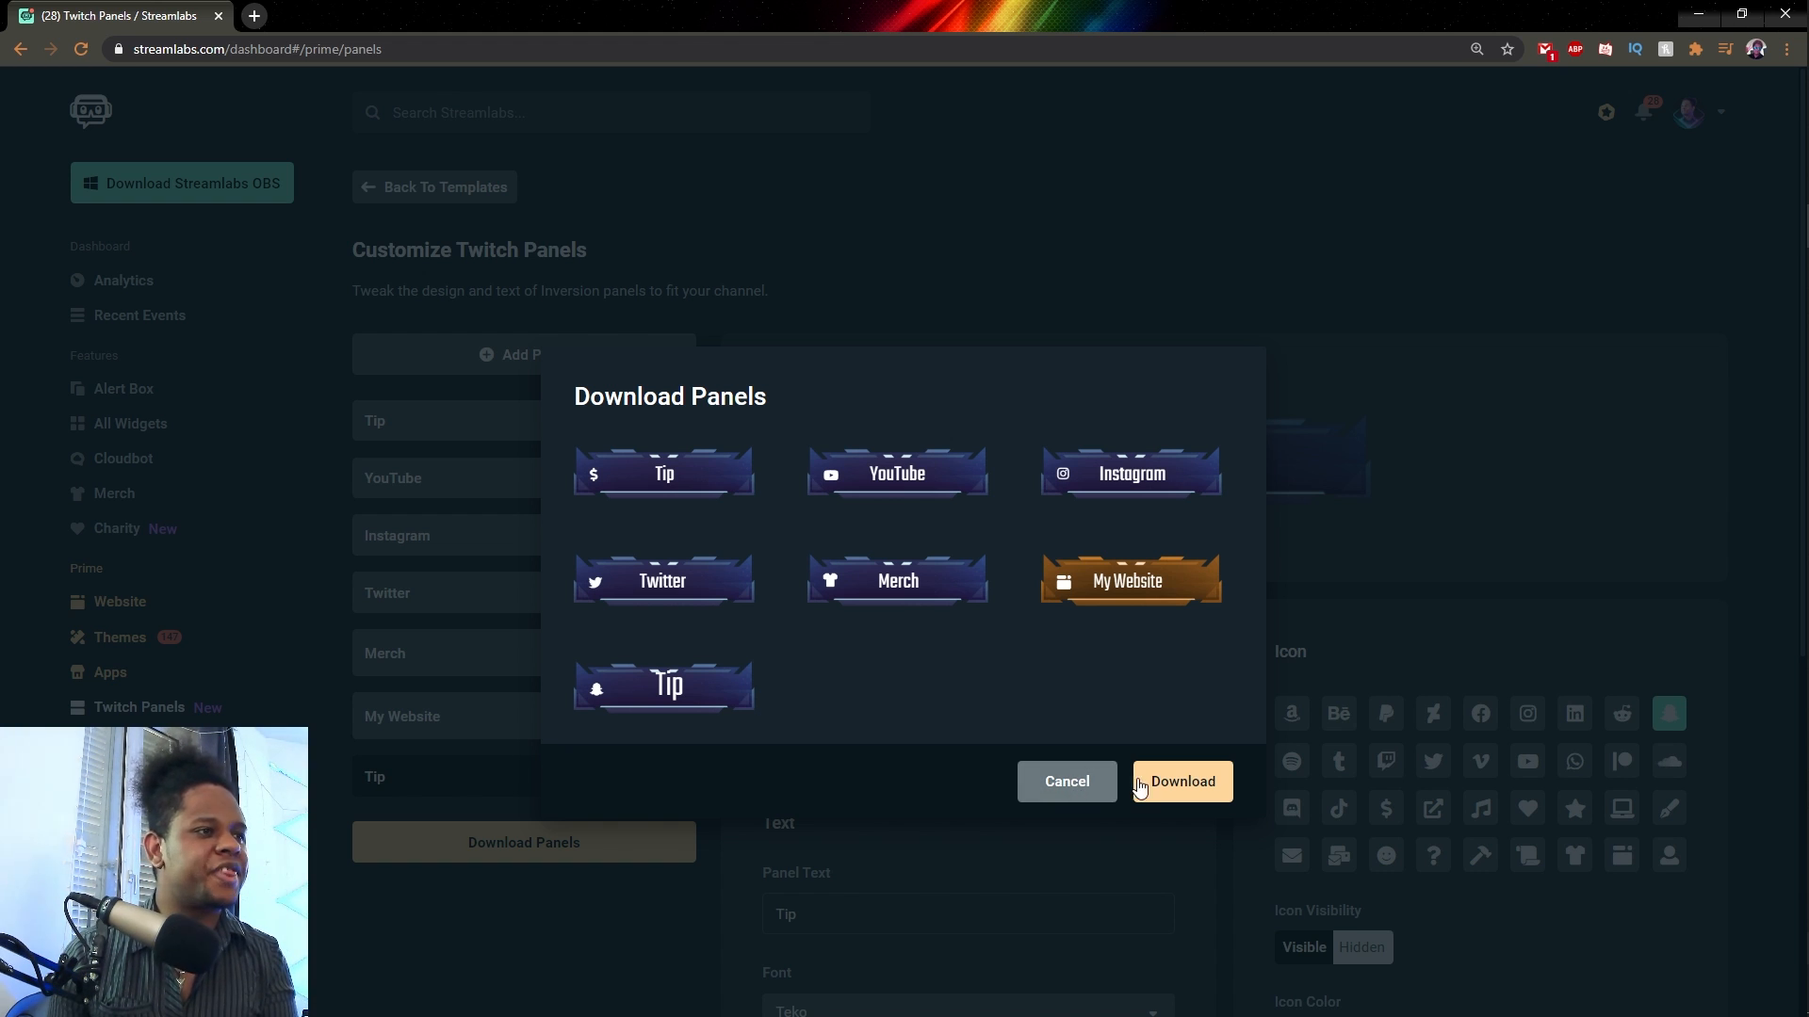
{"action": "left_click", "coordinate": [1183, 784]}
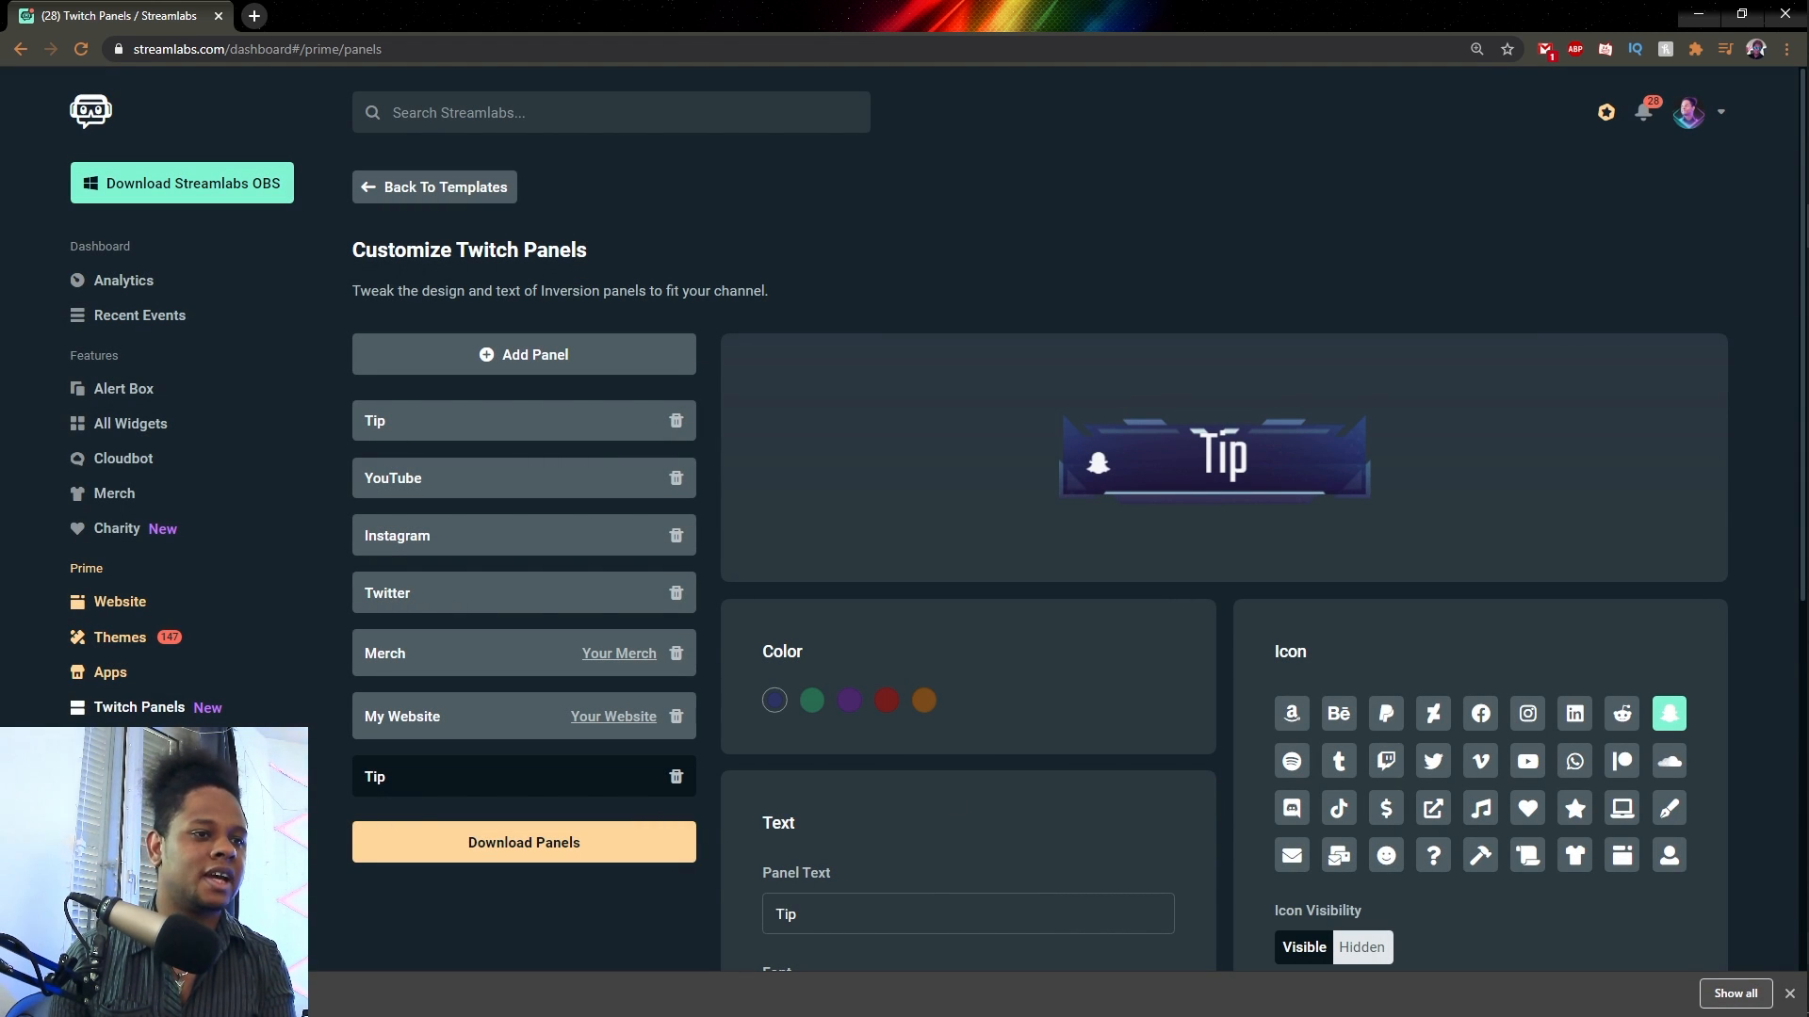
{"action": "left_click", "coordinate": [85, 993]}
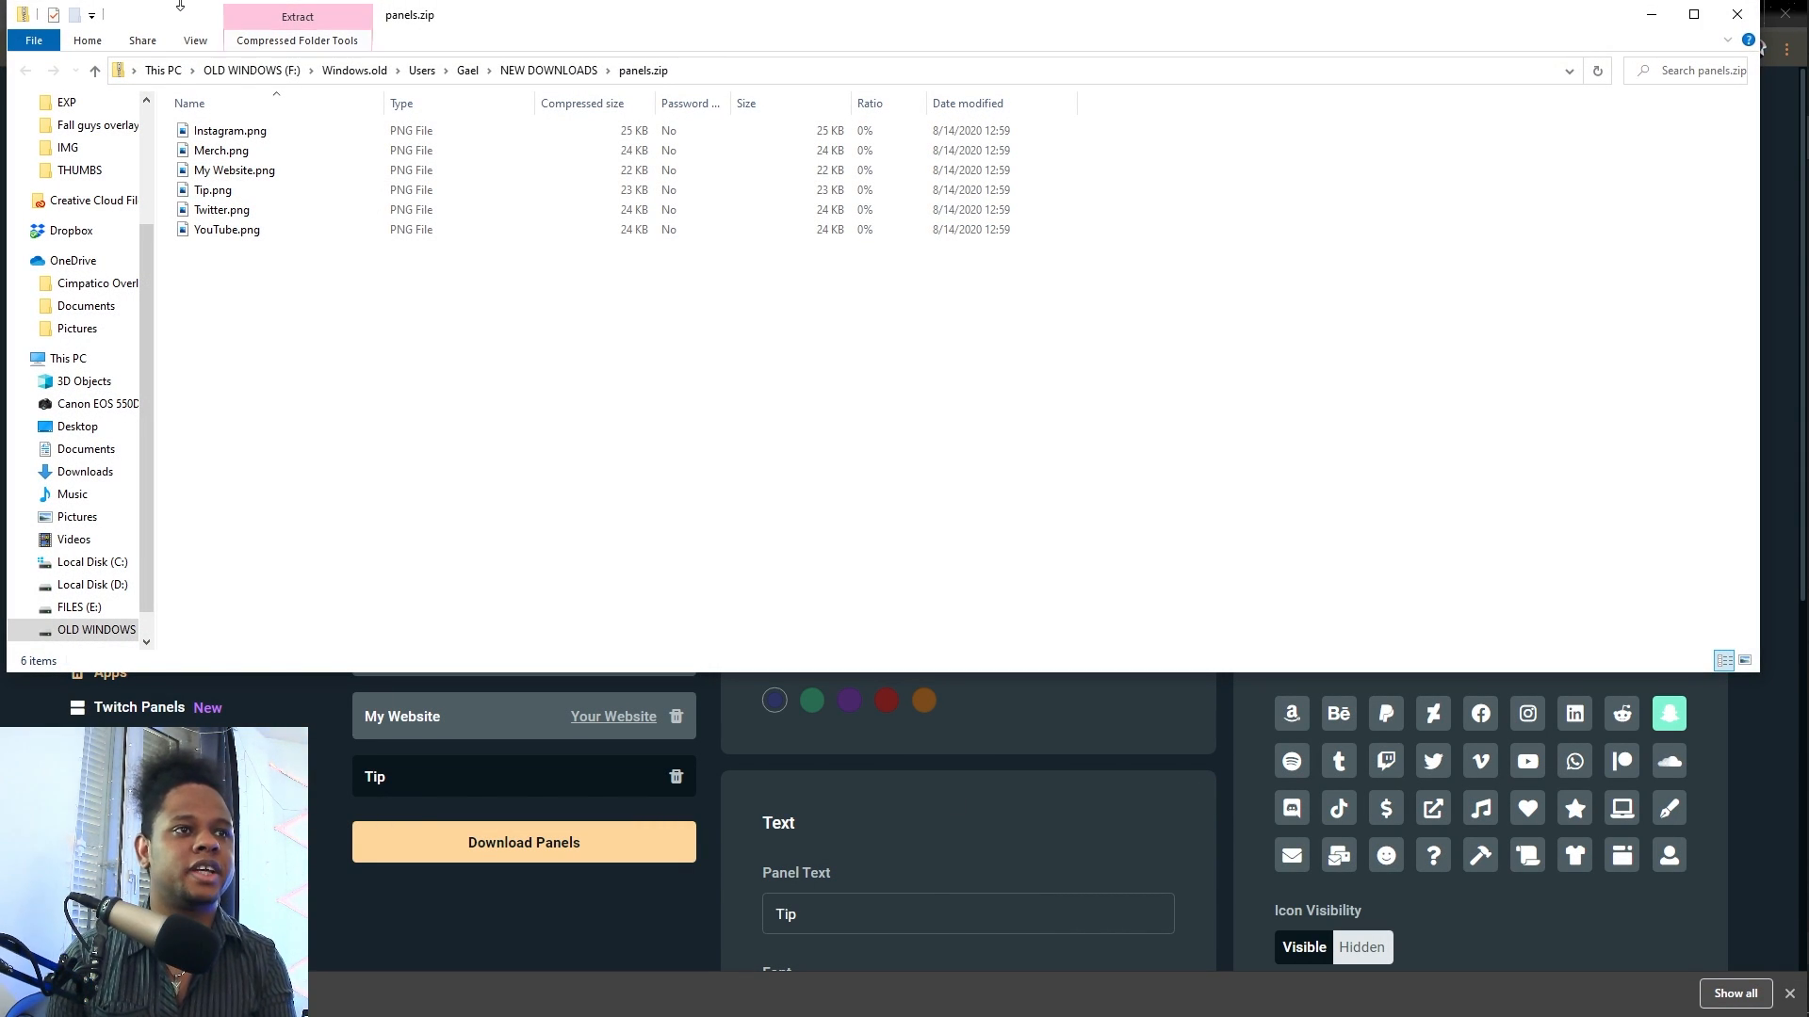
Preview Instagram.png and My Website.png from the panels.zip archive, closing each image after viewing.
{"action": "double_click", "coordinate": [235, 138]}
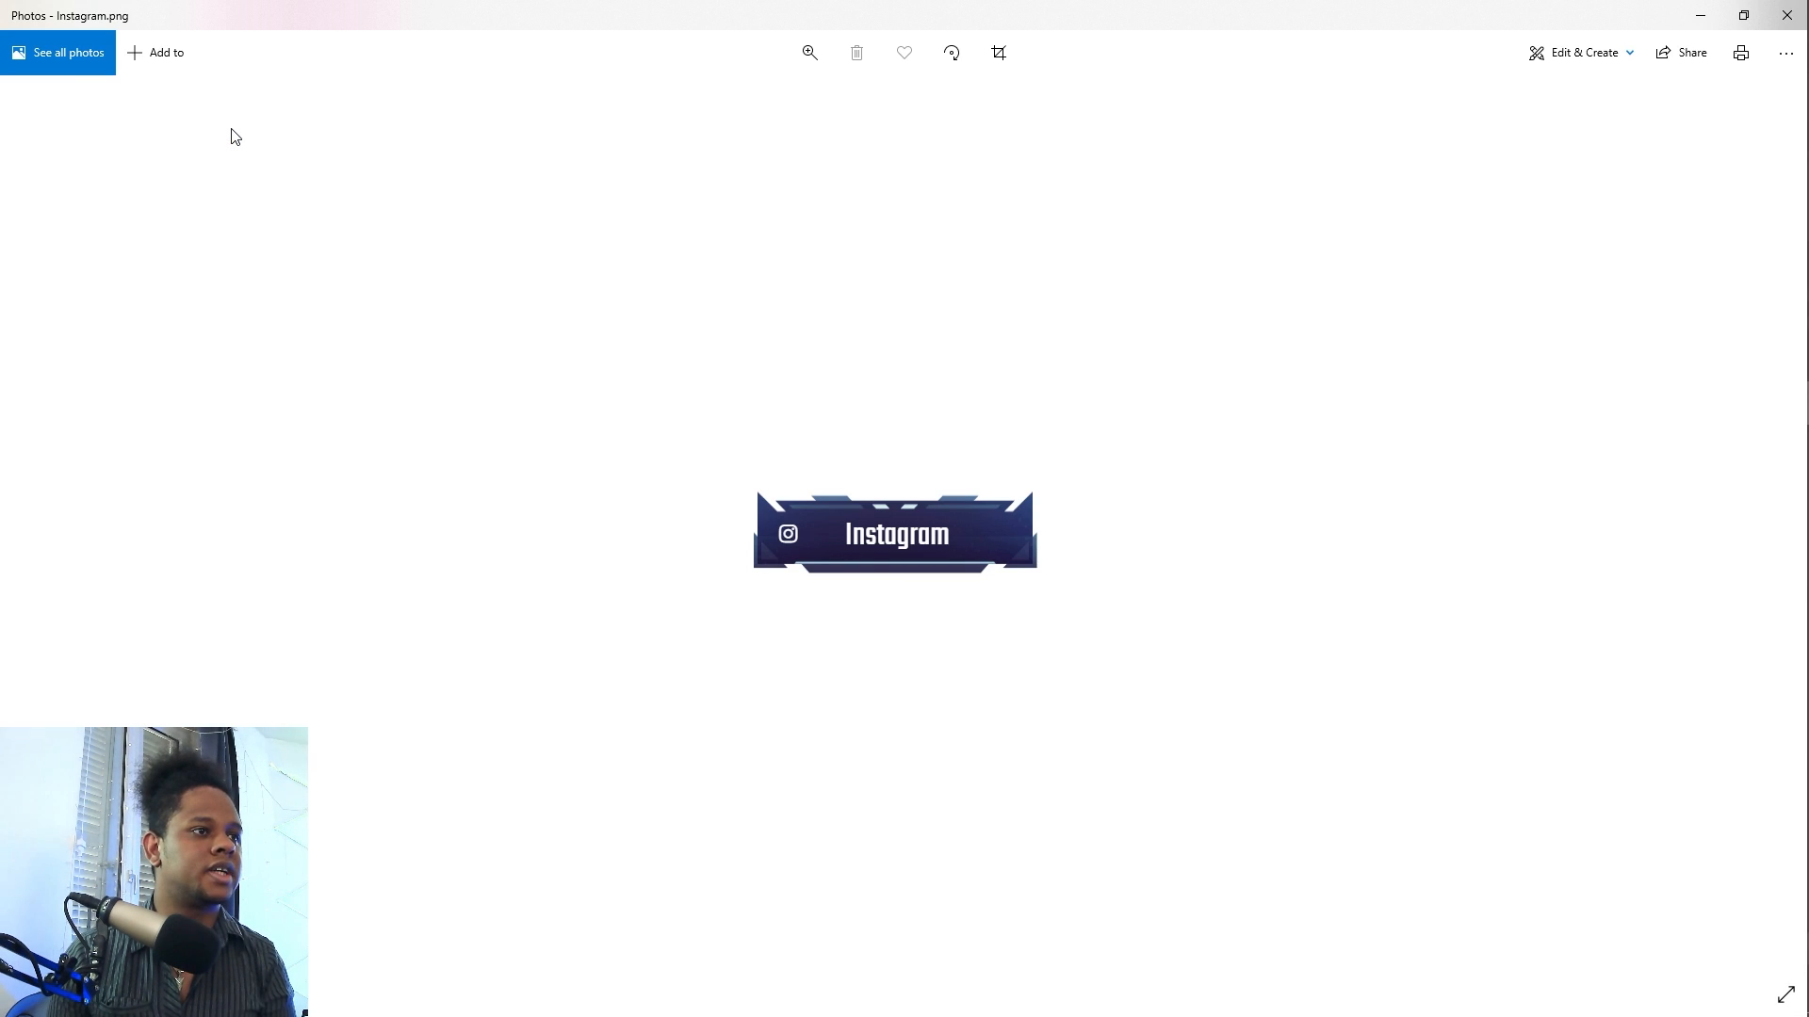
{"action": "left_click", "coordinate": [1786, 15]}
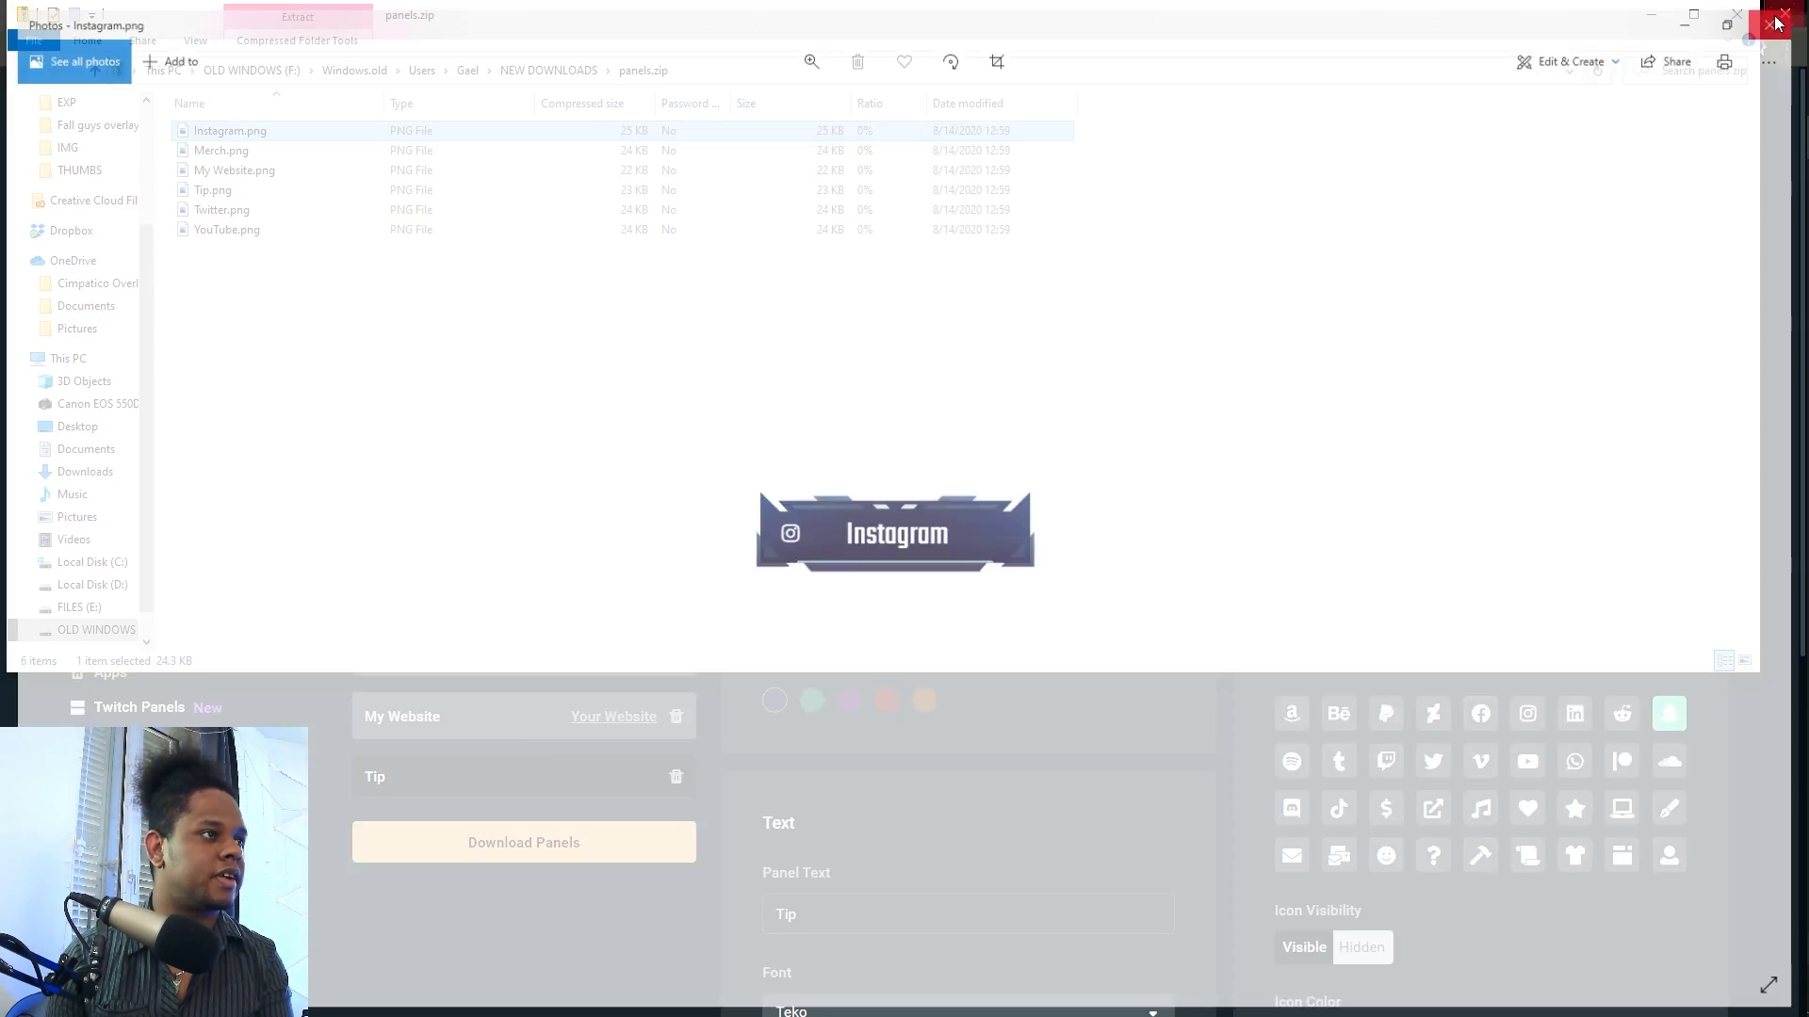
{"action": "double_click", "coordinate": [235, 171]}
{"action": "left_click", "coordinate": [1786, 15]}
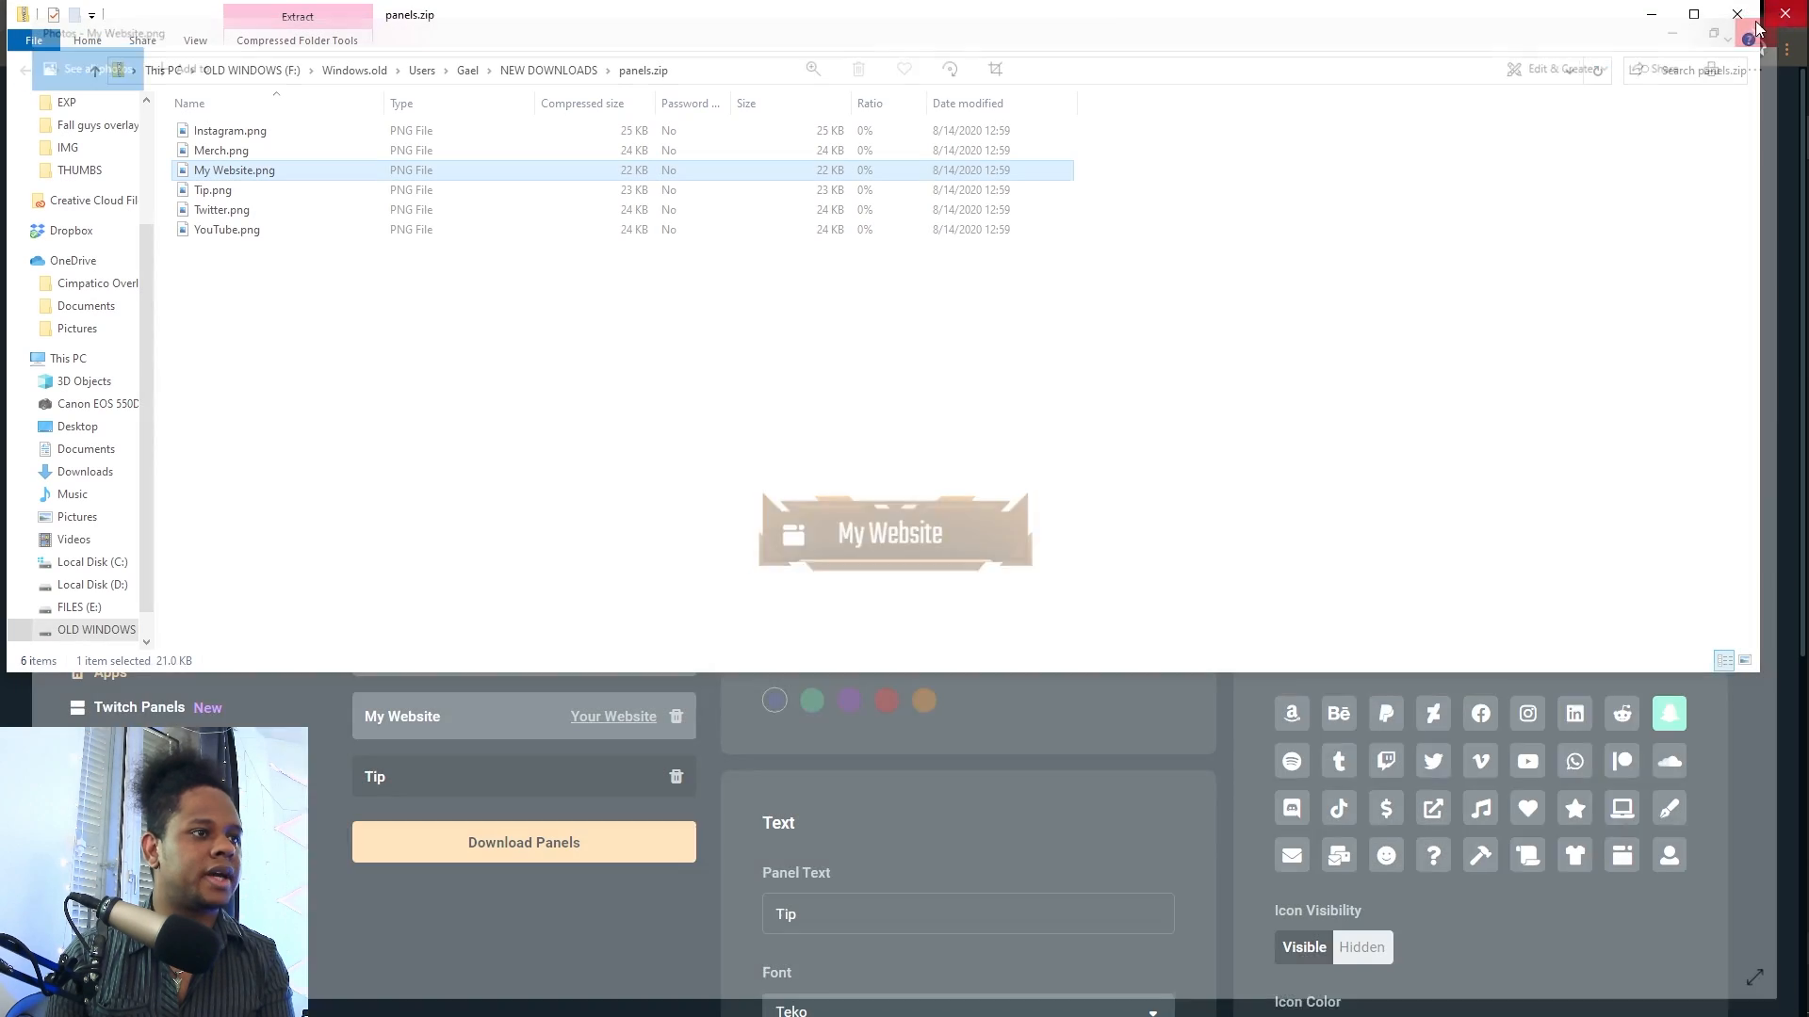
Check the file properties of My Website.png inside the panels.zip archive and dismiss them.
{"action": "right_click", "coordinate": [215, 172]}
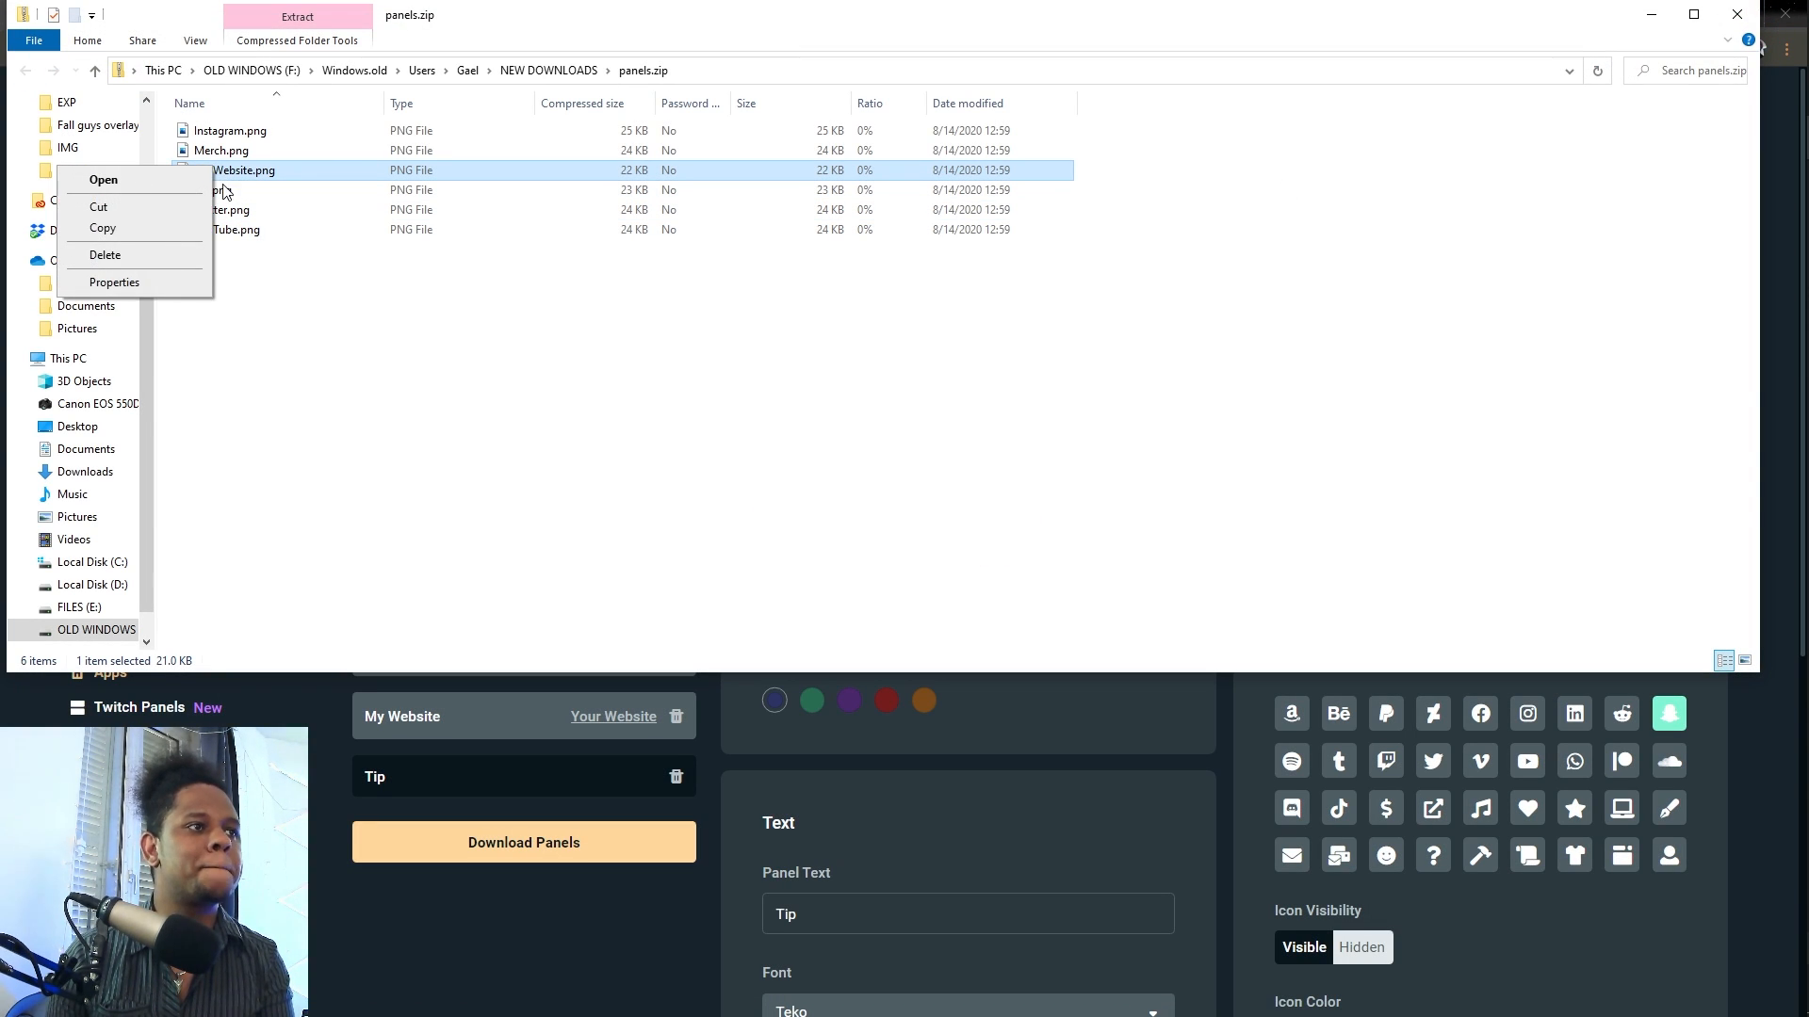
{"action": "left_click", "coordinate": [171, 282]}
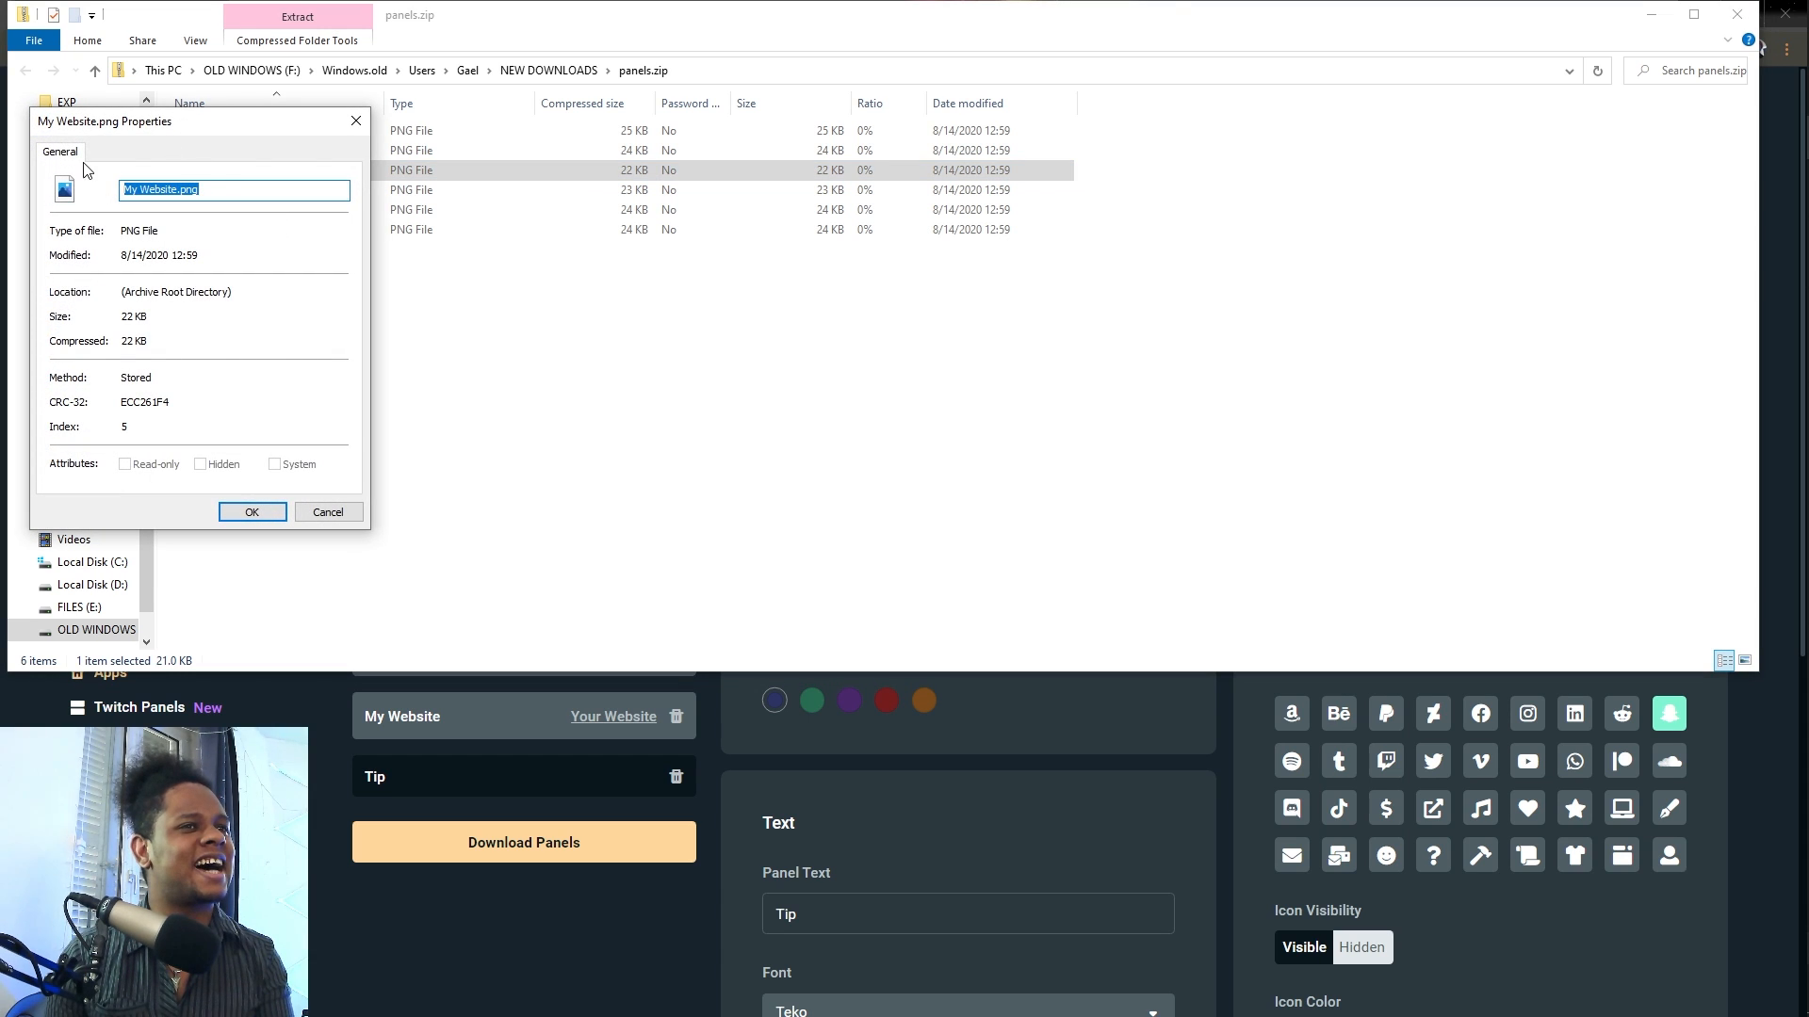
{"action": "left_click", "coordinate": [311, 511]}
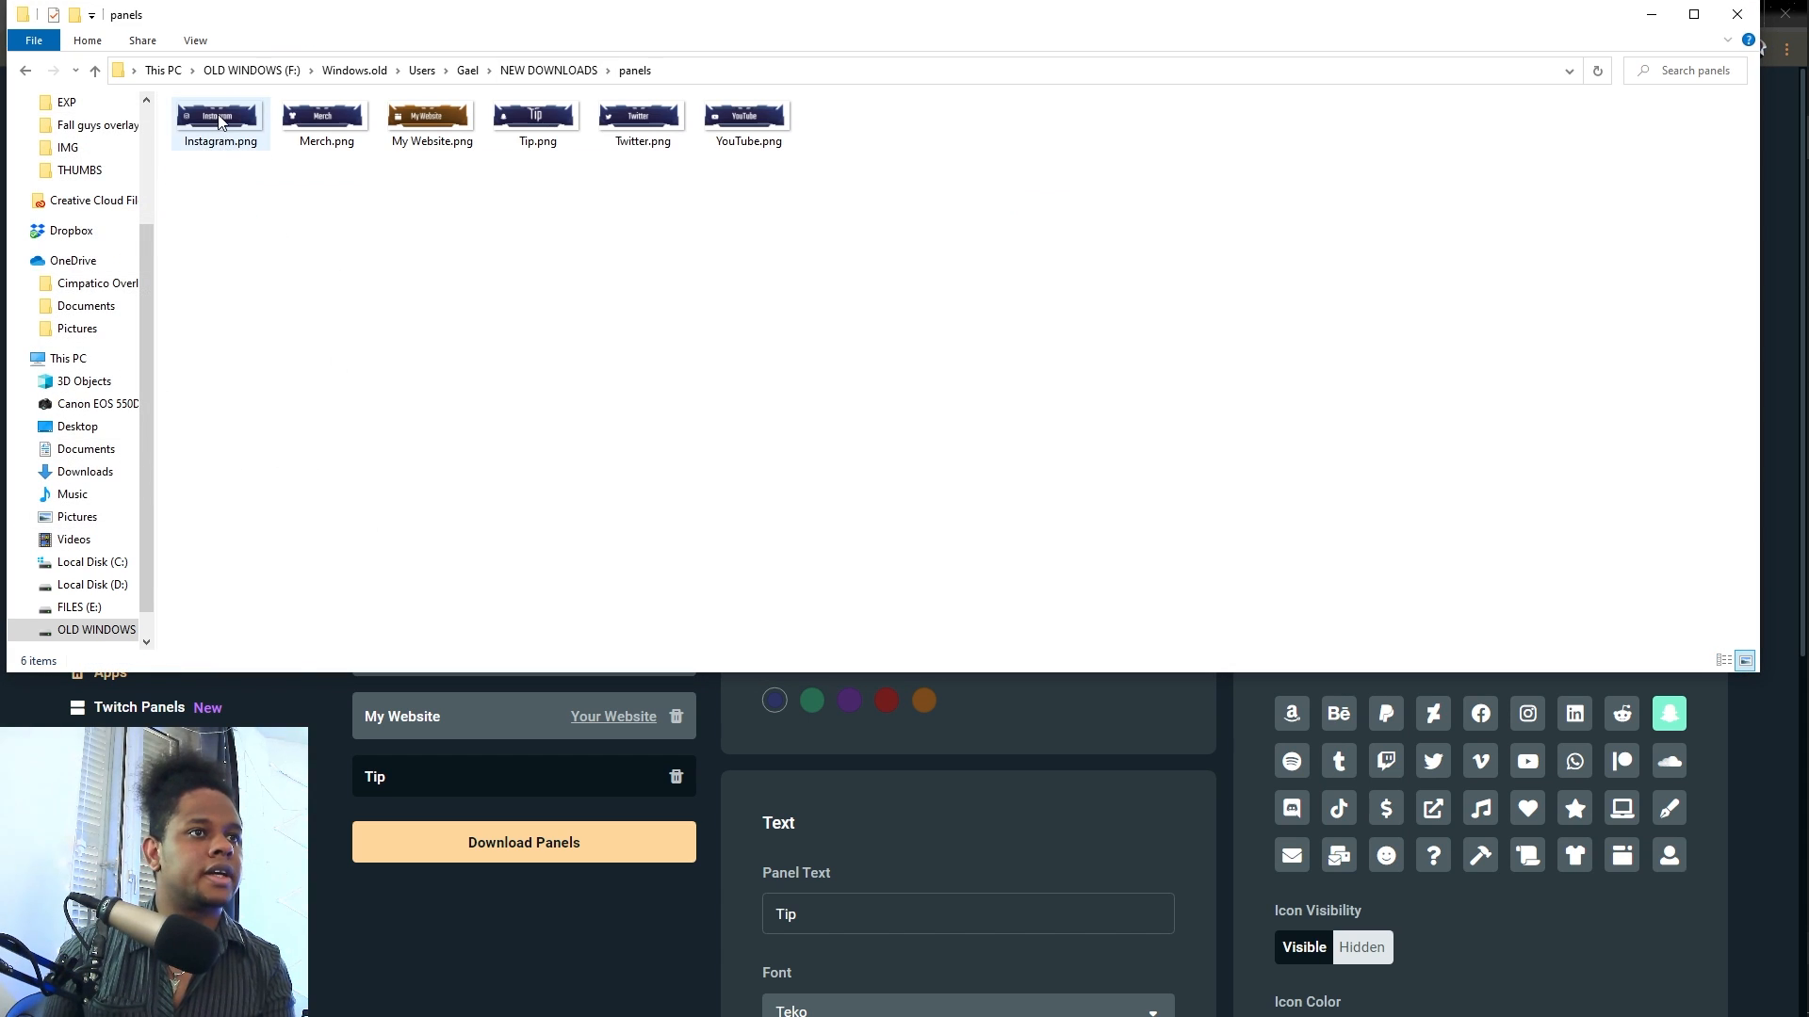
View the extracted panel images in the panels folder, going from Instagram.png through to YouTube.png, and close the viewer.
{"action": "right_click", "coordinate": [218, 116]}
{"action": "double_click", "coordinate": [219, 104]}
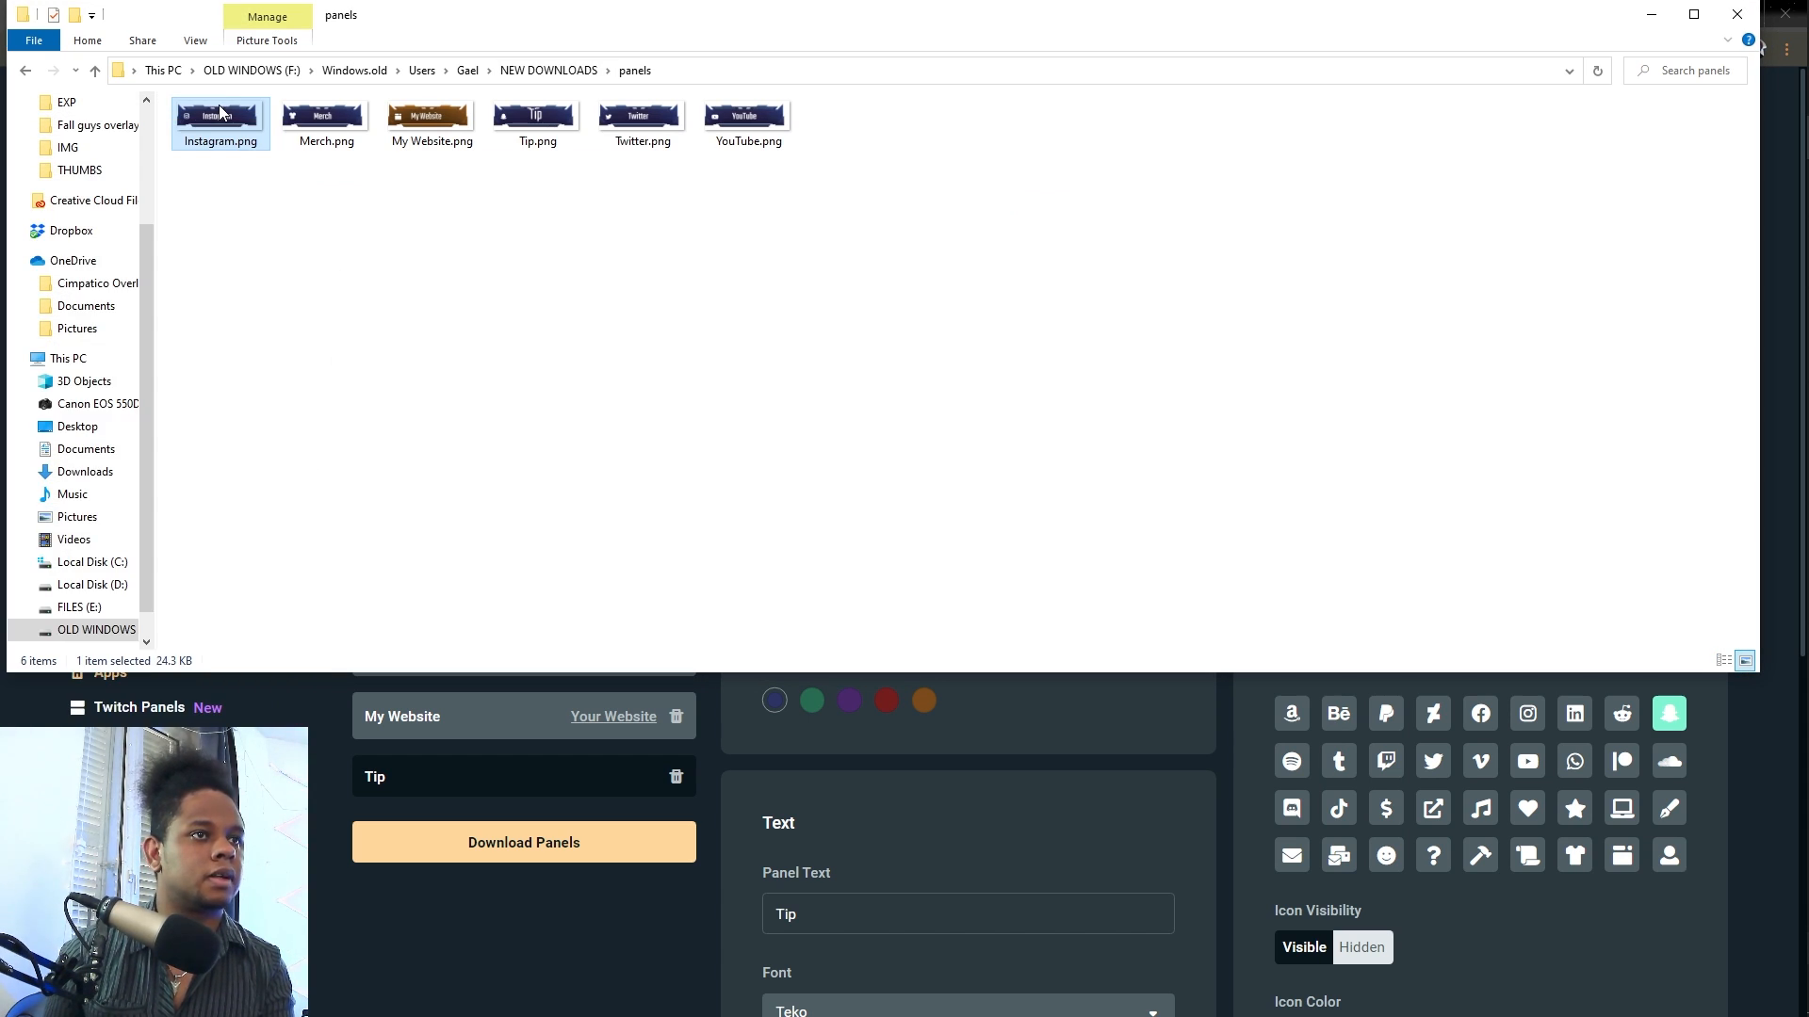
{"action": "key", "text": "Right"}
{"action": "key", "text": "Right"}
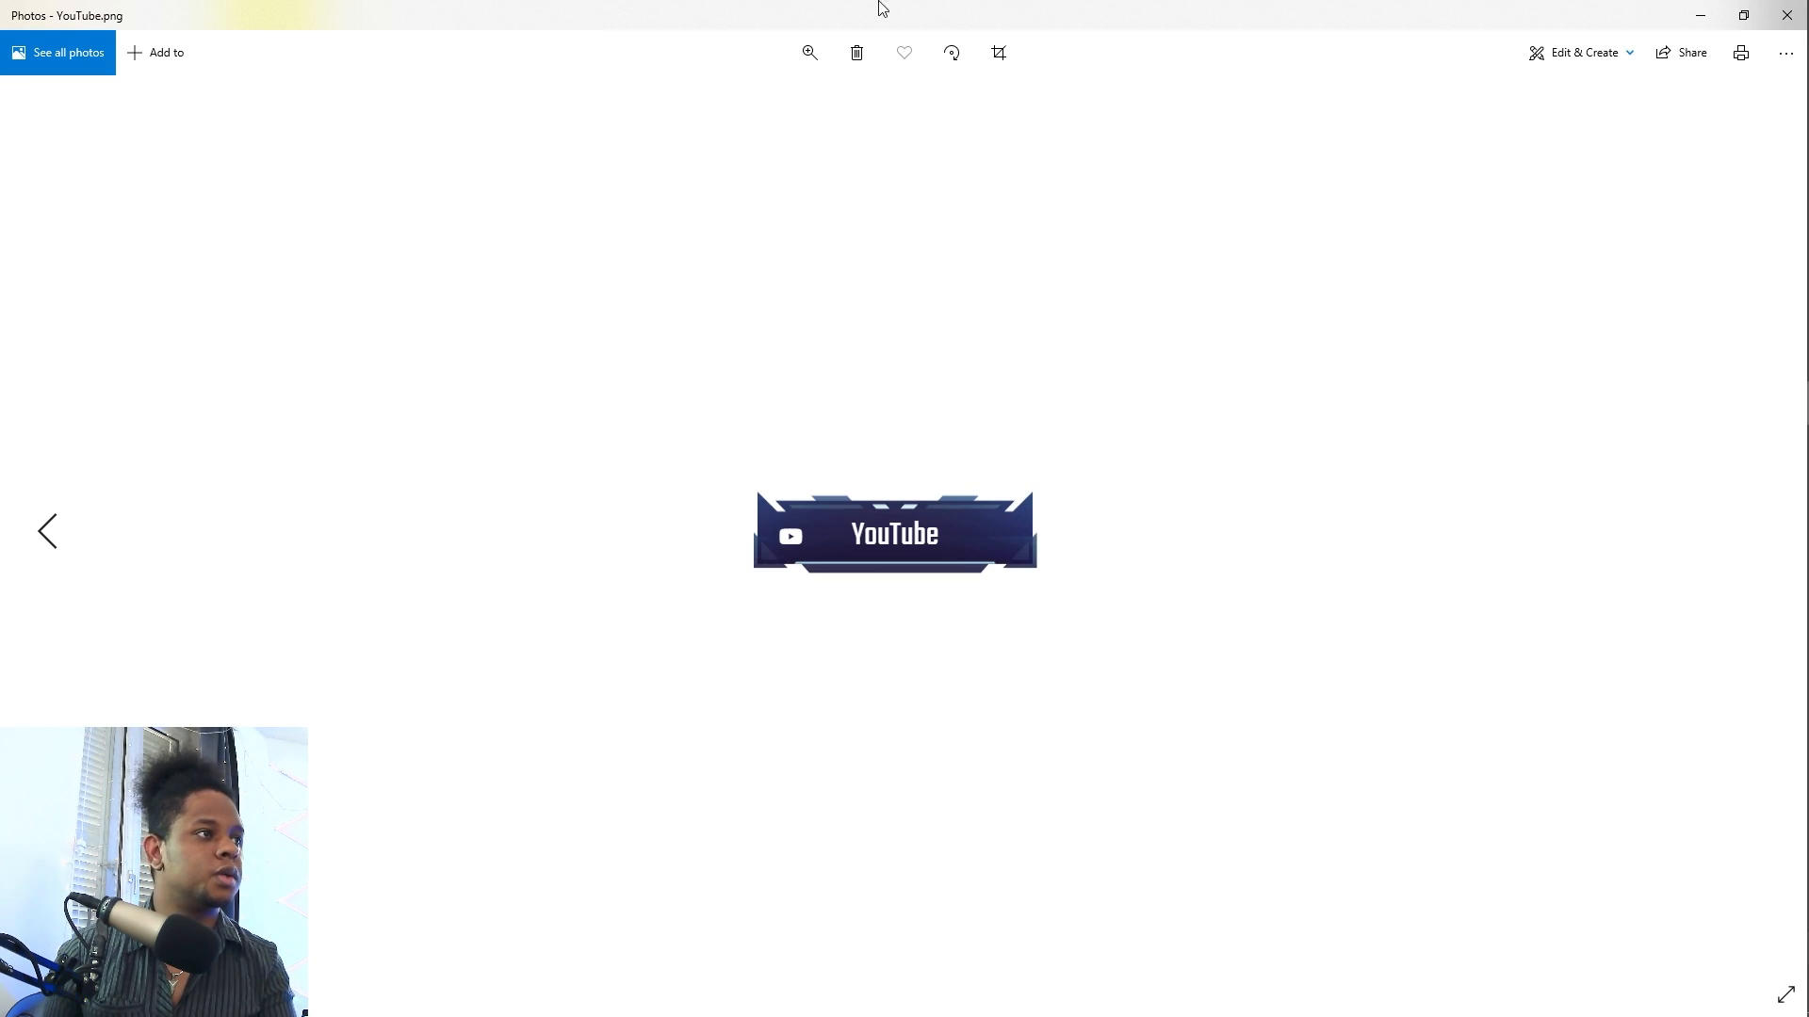
{"action": "left_click", "coordinate": [1786, 14]}
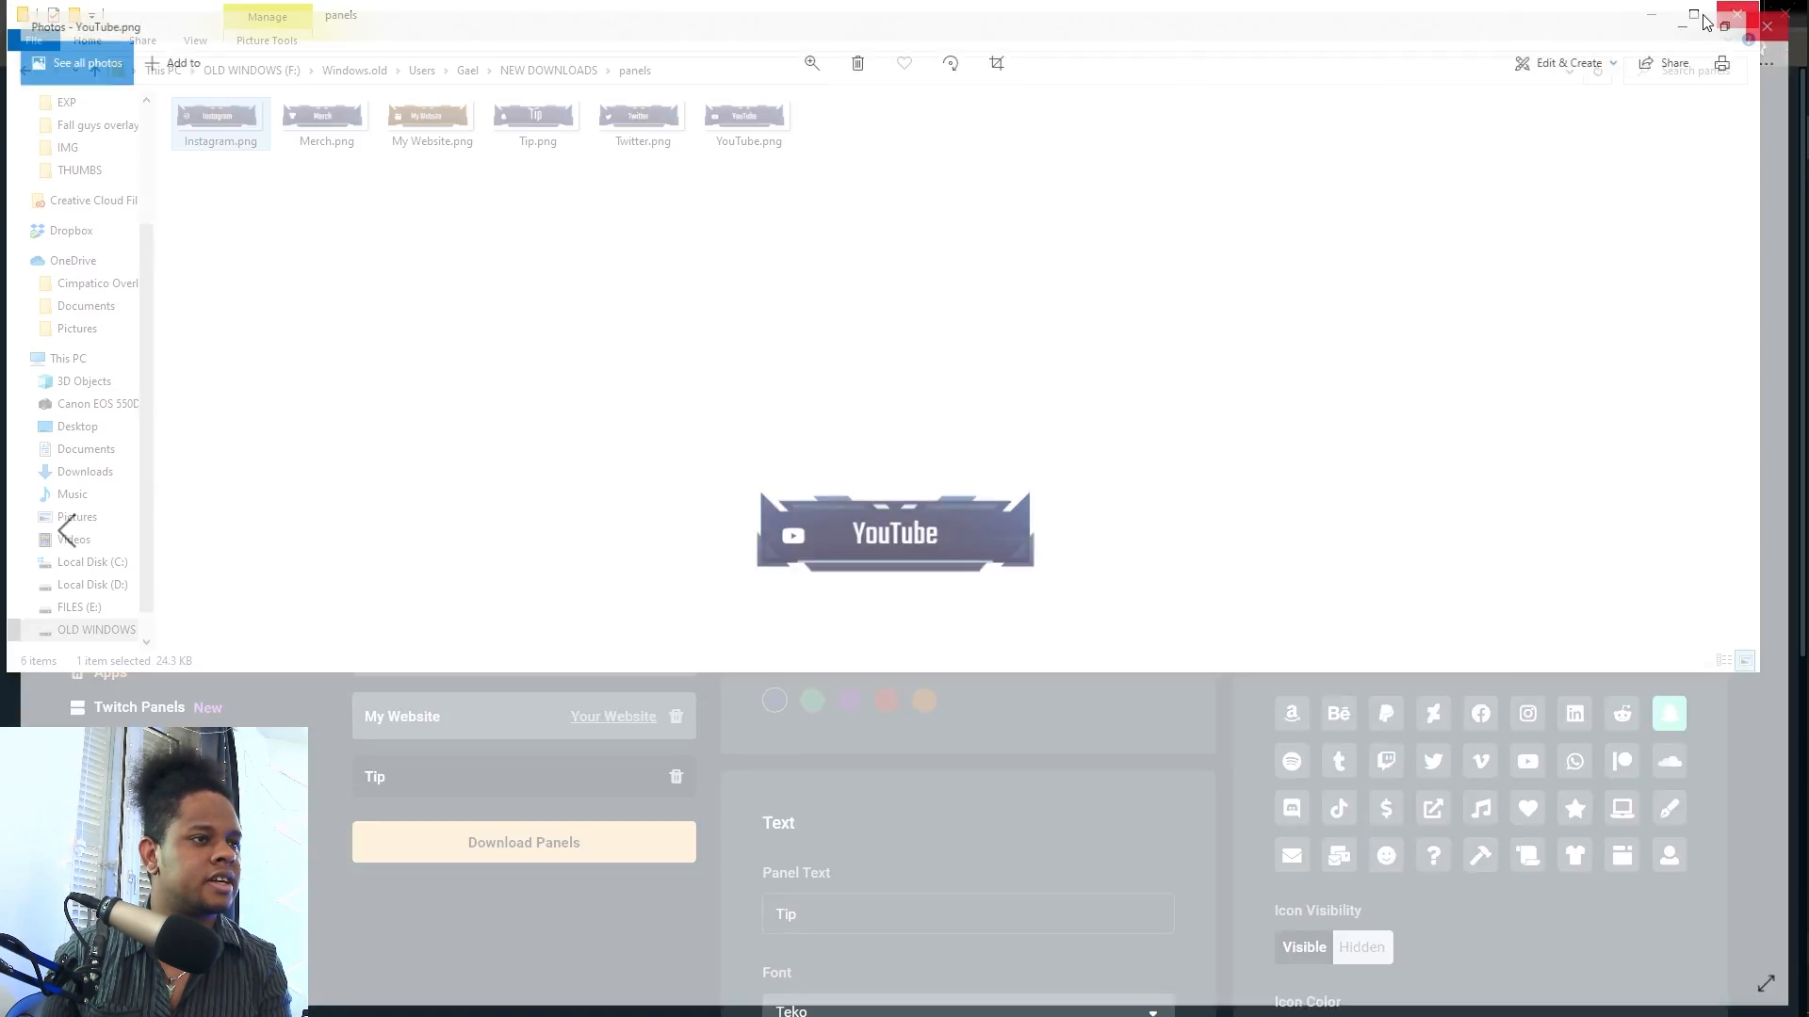
Look up the image dimensions of Instagram.png in its detailed file properties.
{"action": "right_click", "coordinate": [209, 123]}
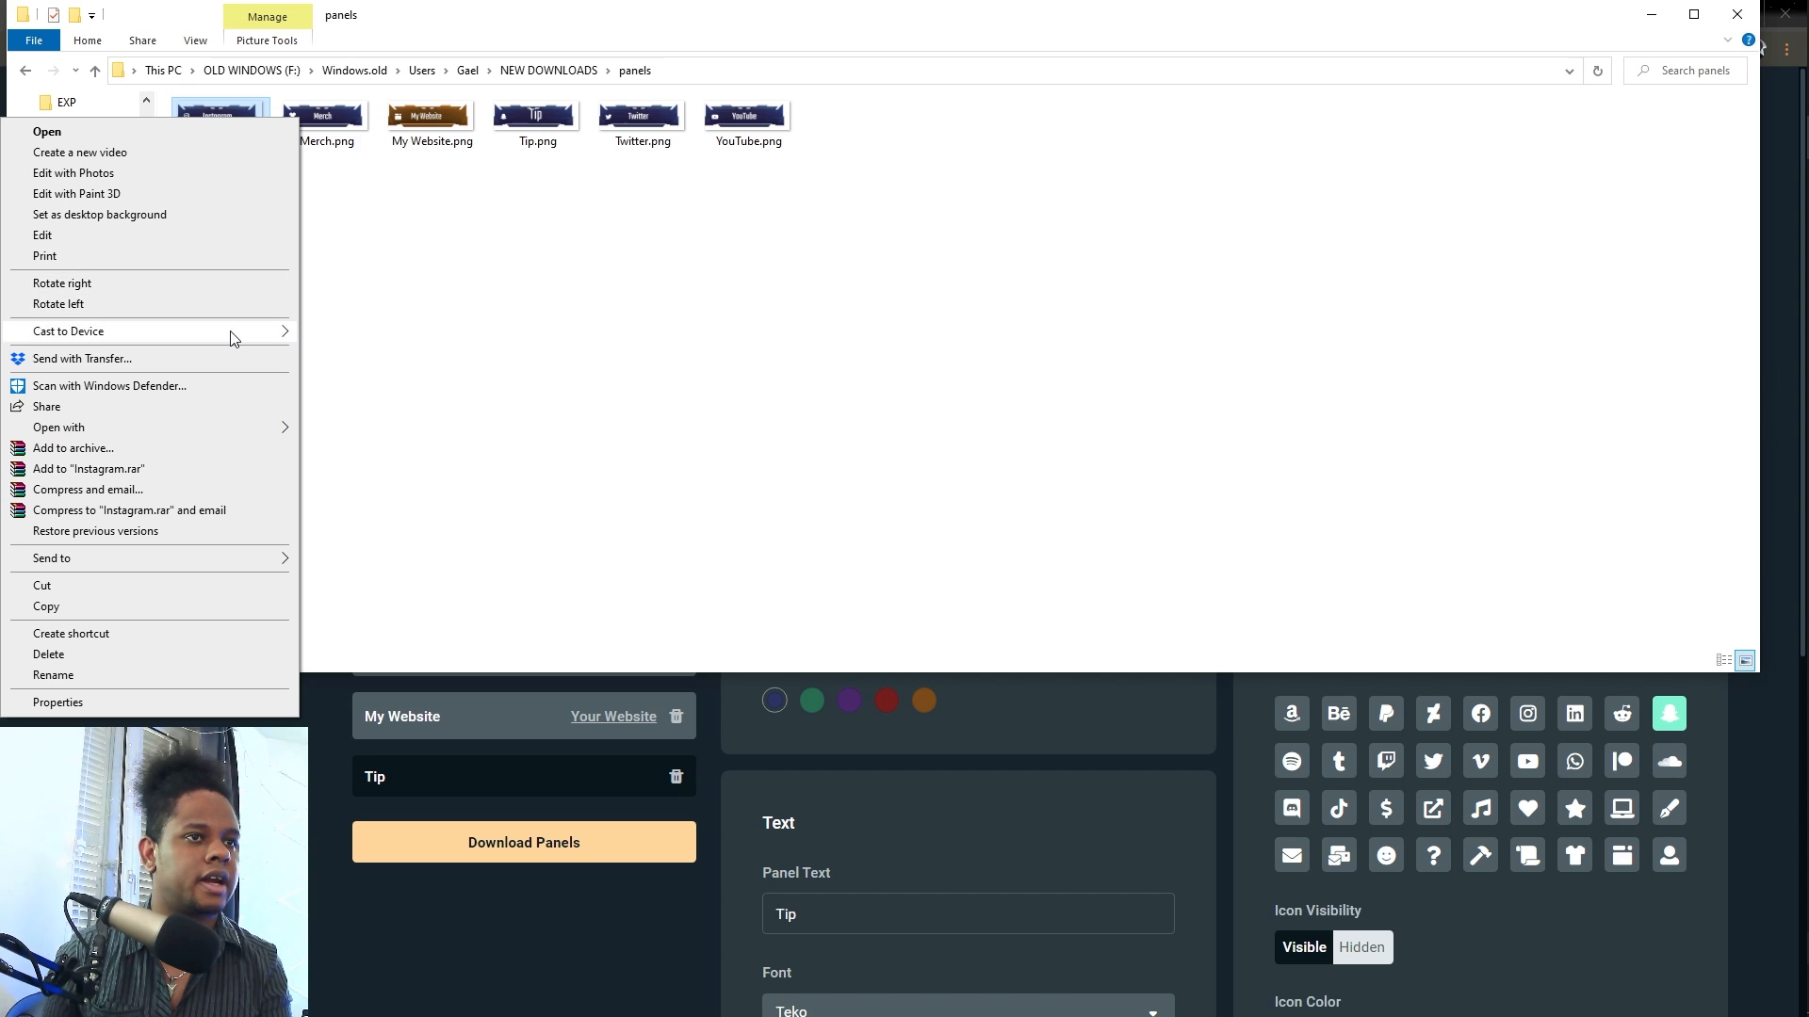
{"action": "left_click", "coordinate": [189, 702]}
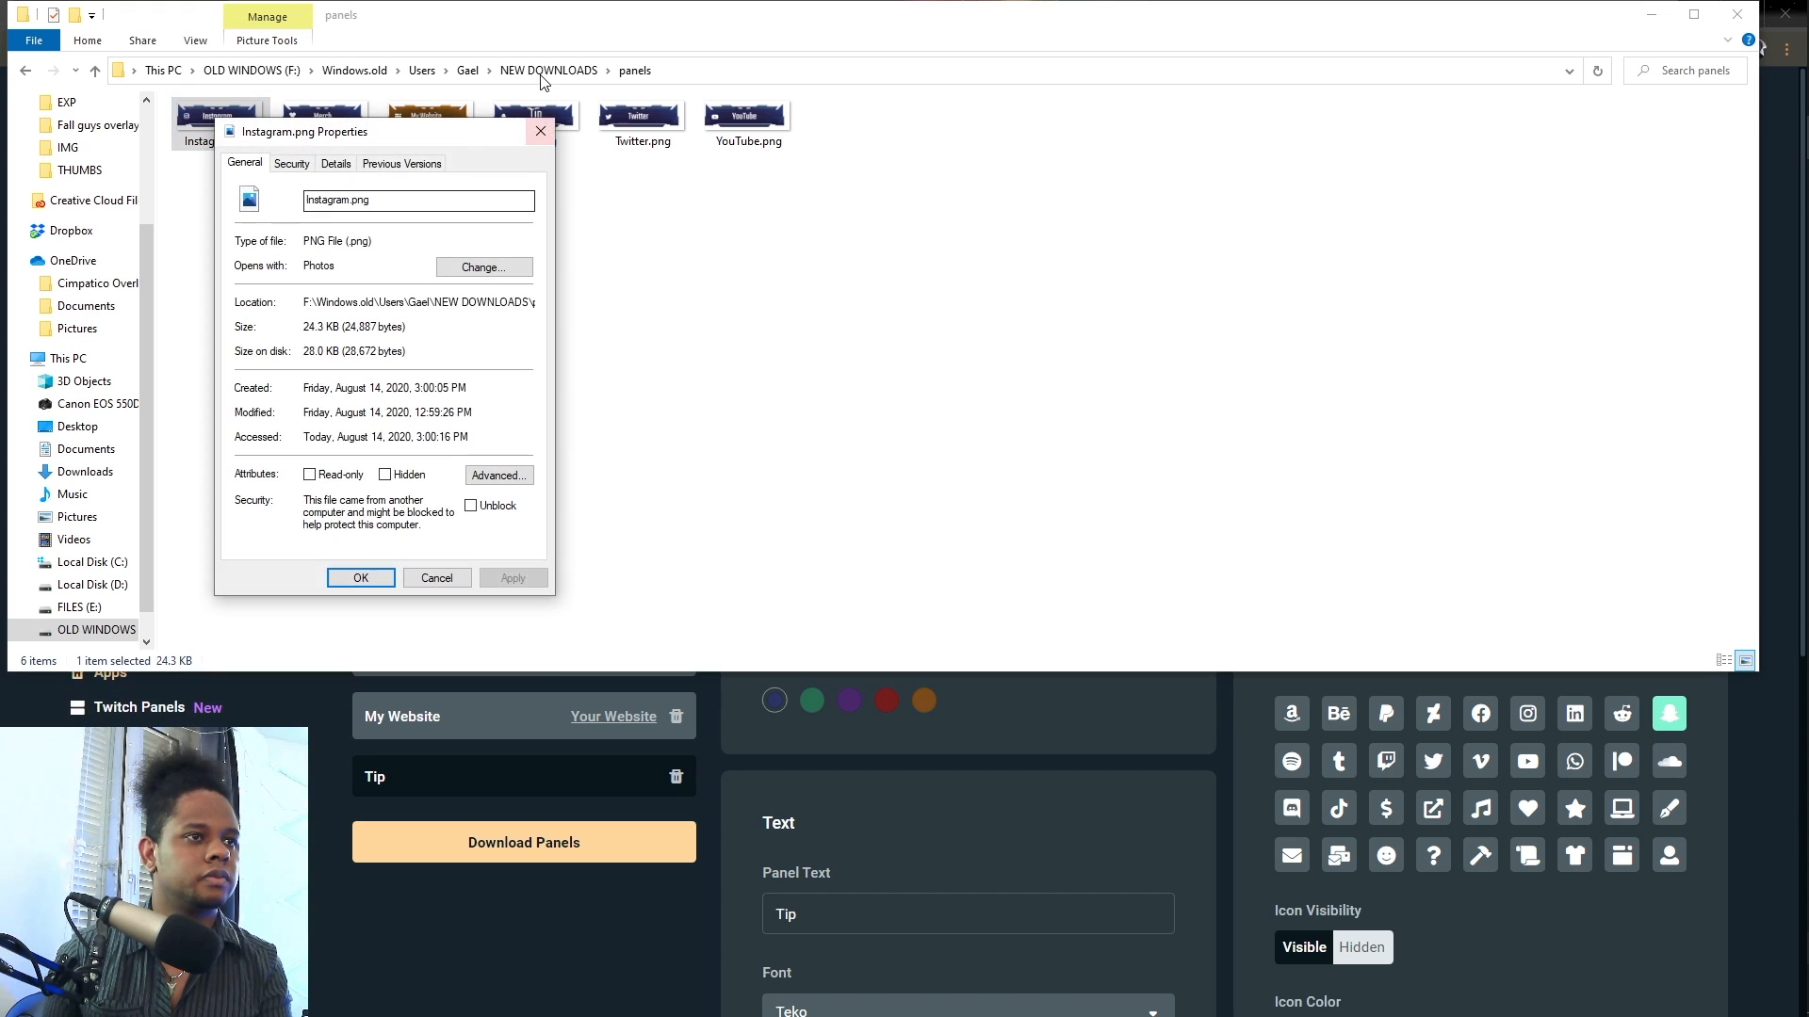
{"action": "left_click", "coordinate": [336, 163]}
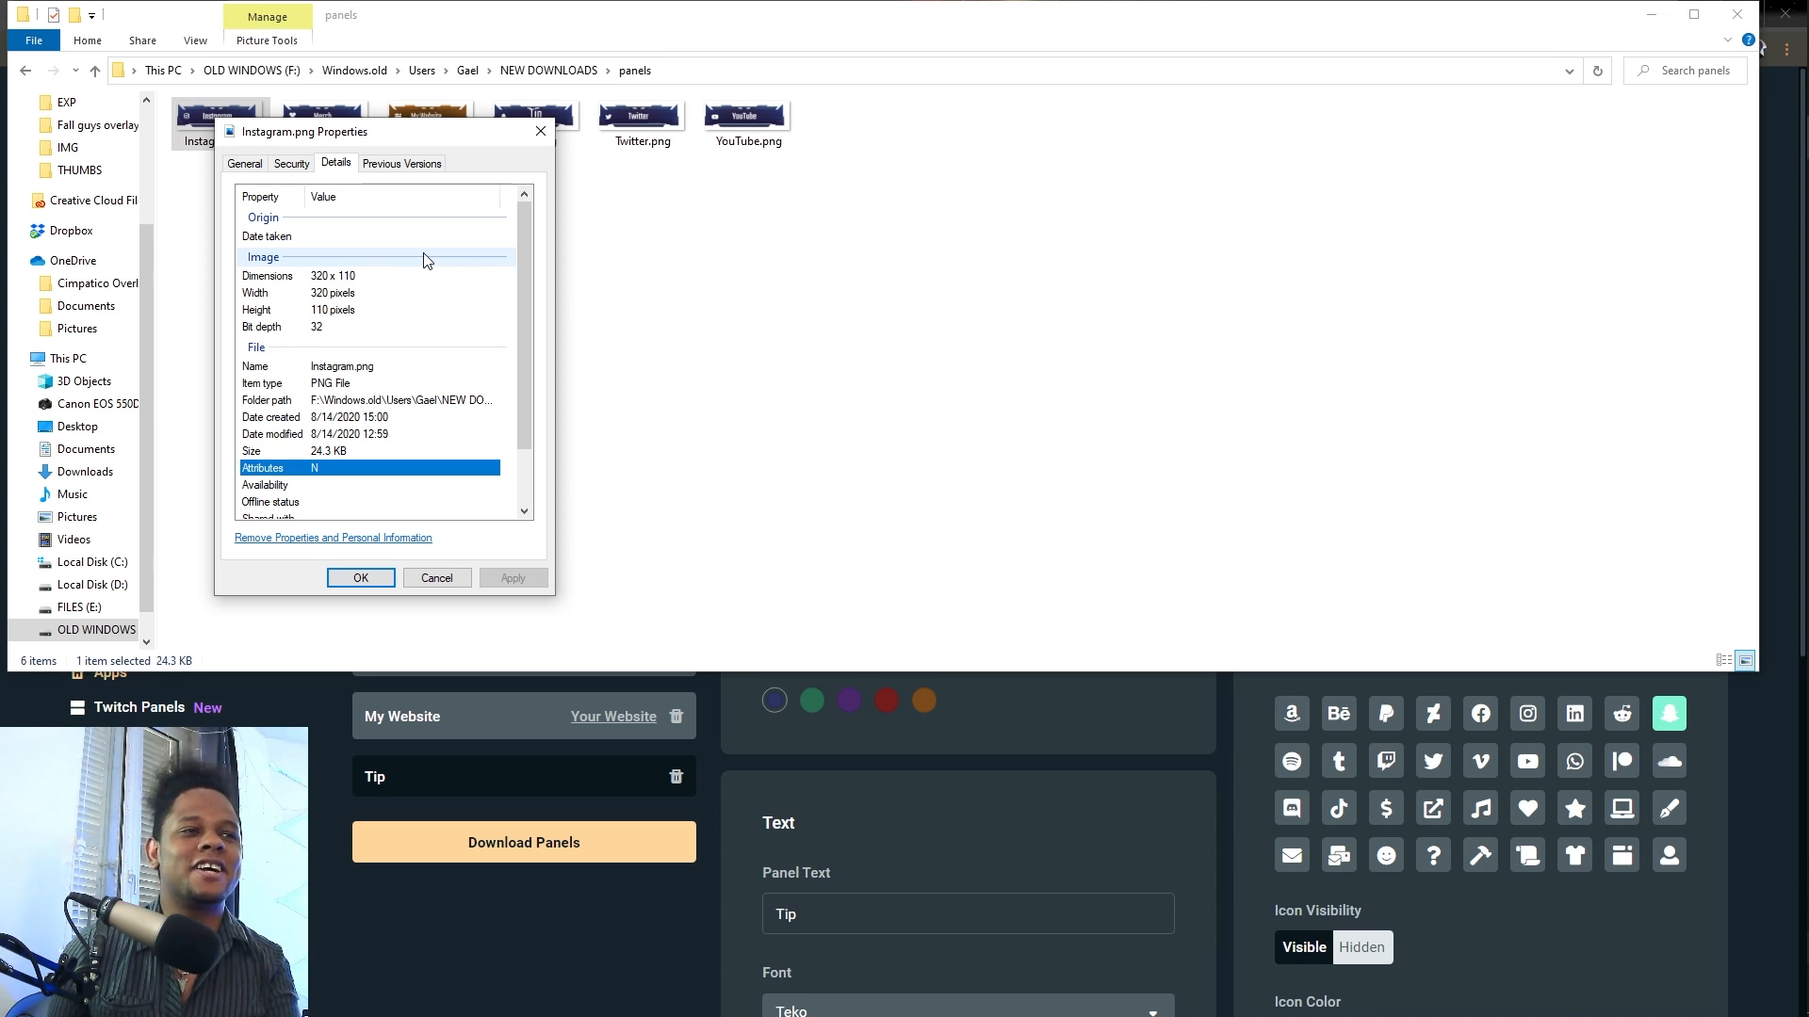
{"action": "left_click_drag", "start_coordinate": [428, 135], "coordinate": [1115, 131]}
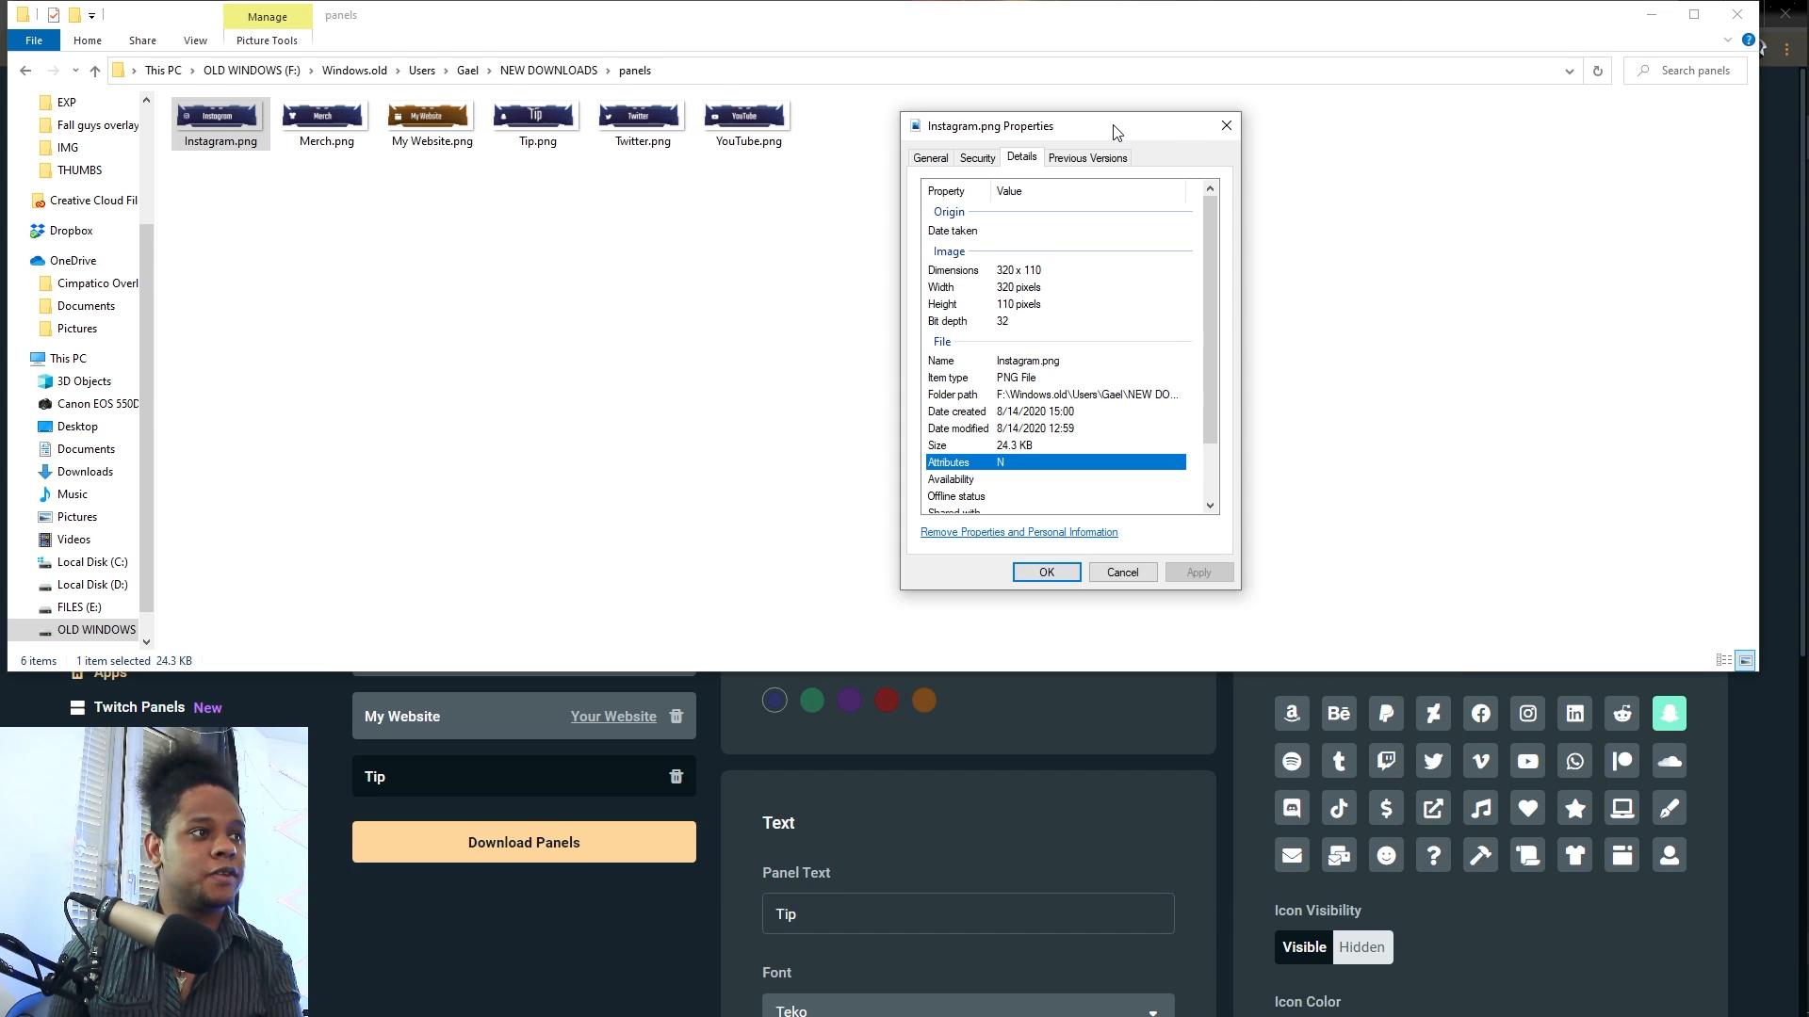
Switch to the browser and open the About section of your own Twitch channel in a new tab.
{"action": "left_click", "coordinate": [714, 776]}
{"action": "left_click", "coordinate": [258, 16]}
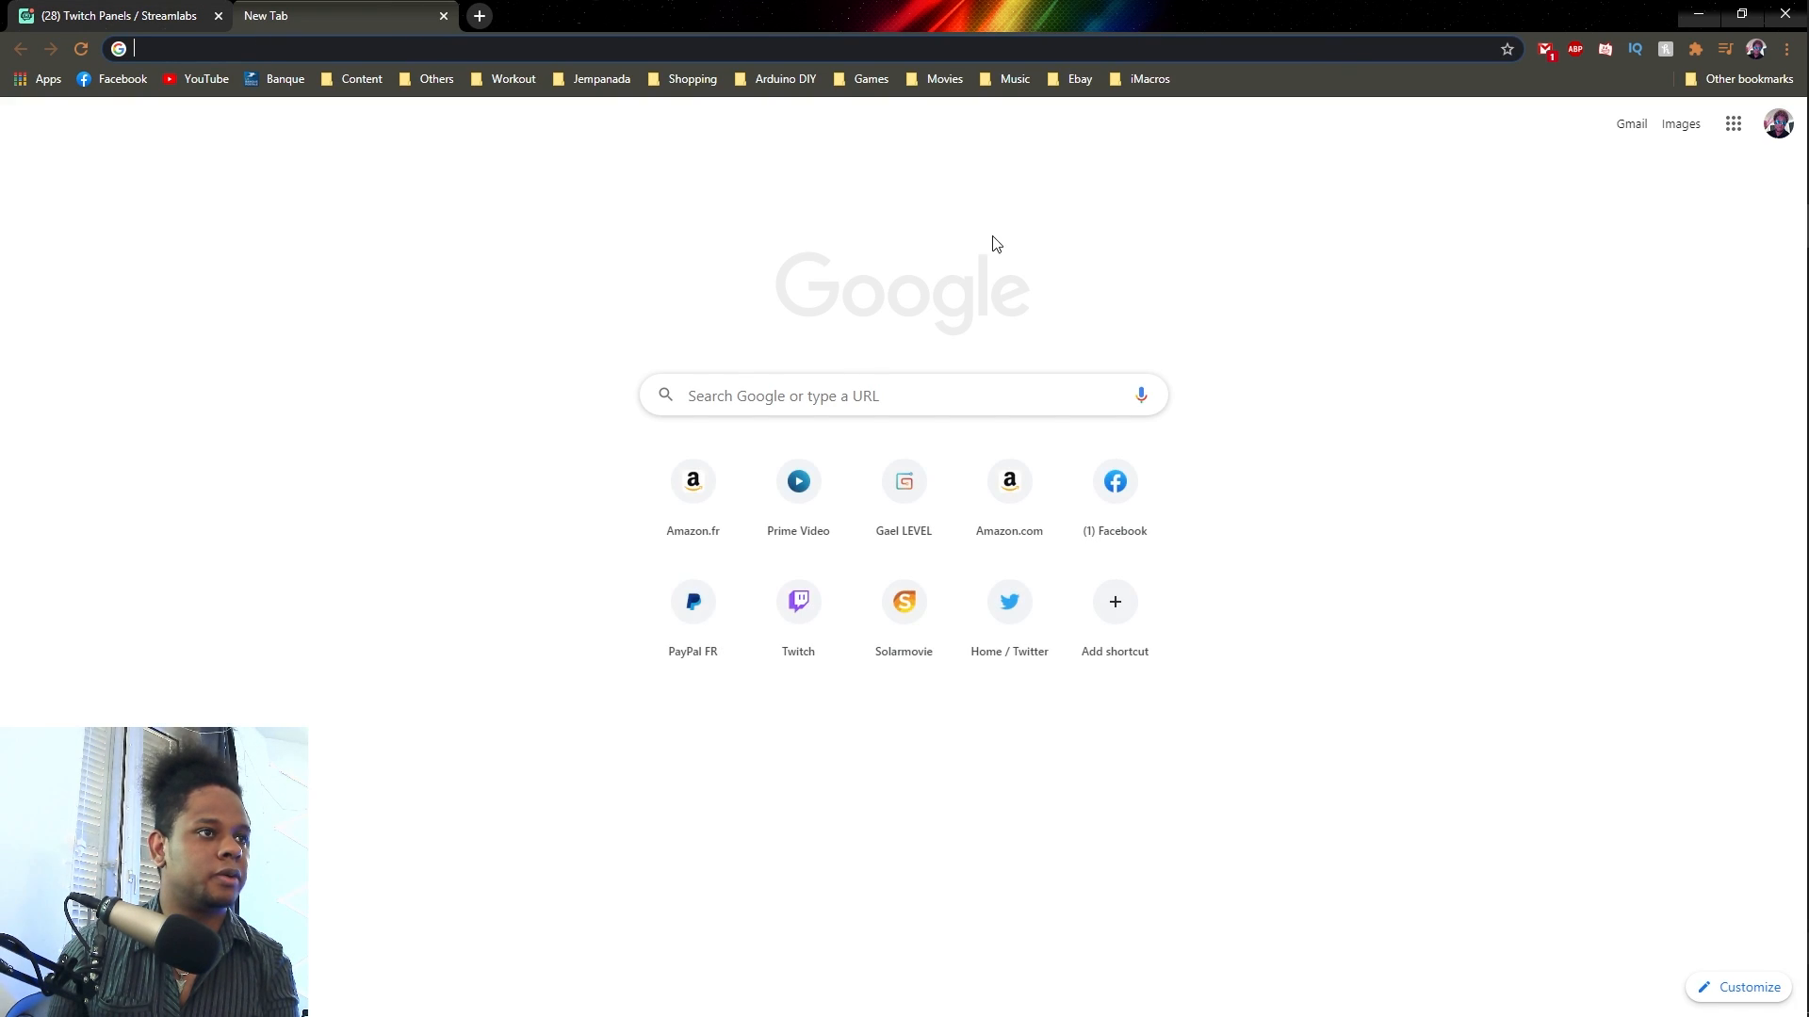
{"action": "left_click", "coordinate": [820, 608]}
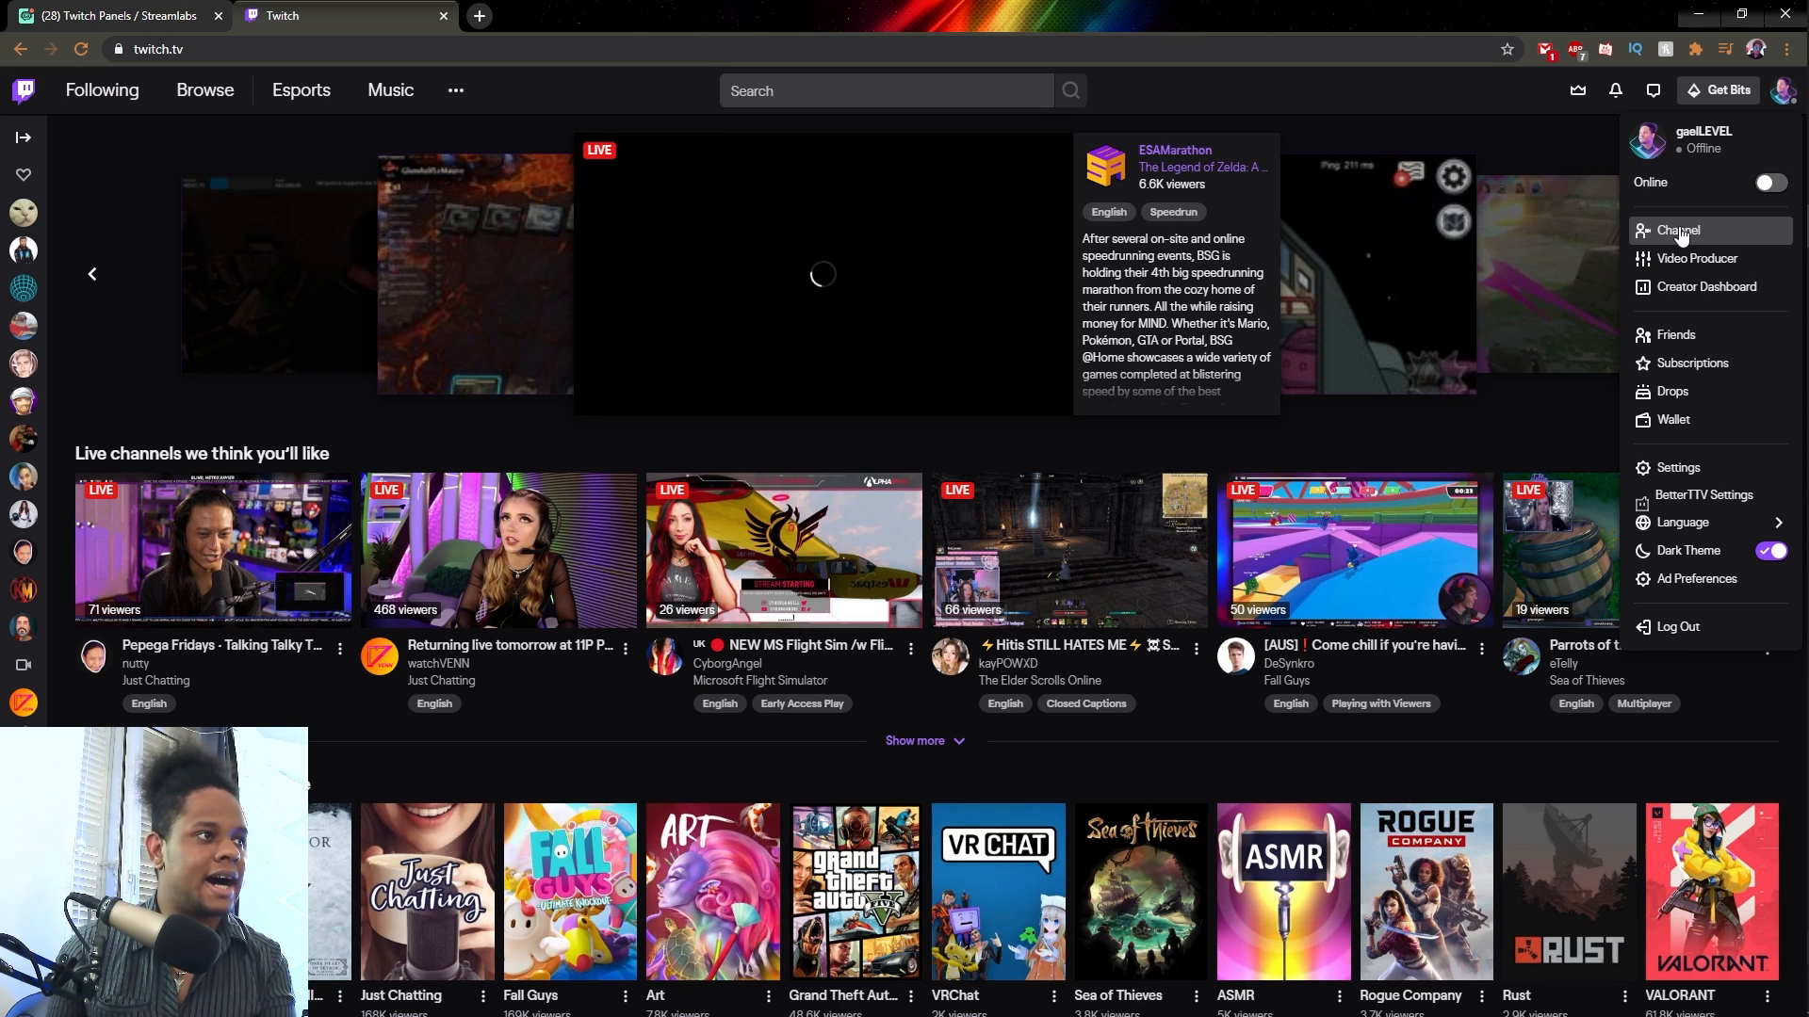
{"action": "left_click", "coordinate": [1679, 232]}
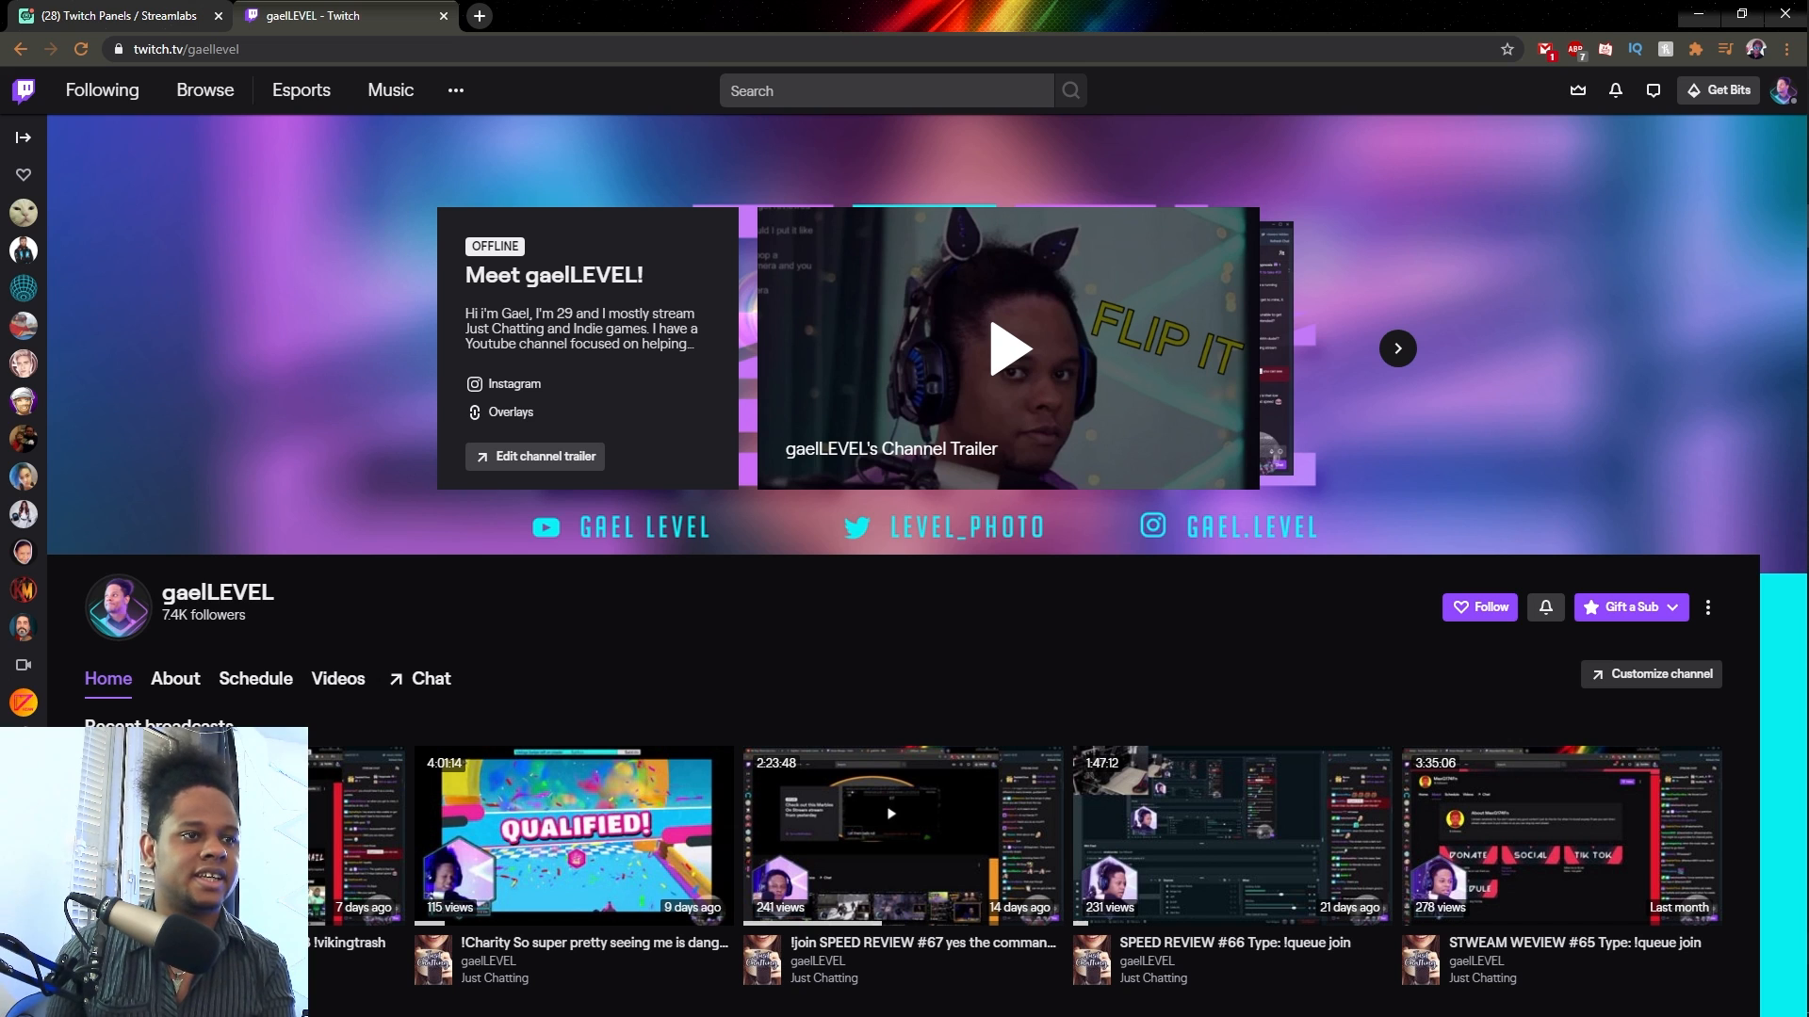
{"action": "left_click", "coordinate": [176, 680]}
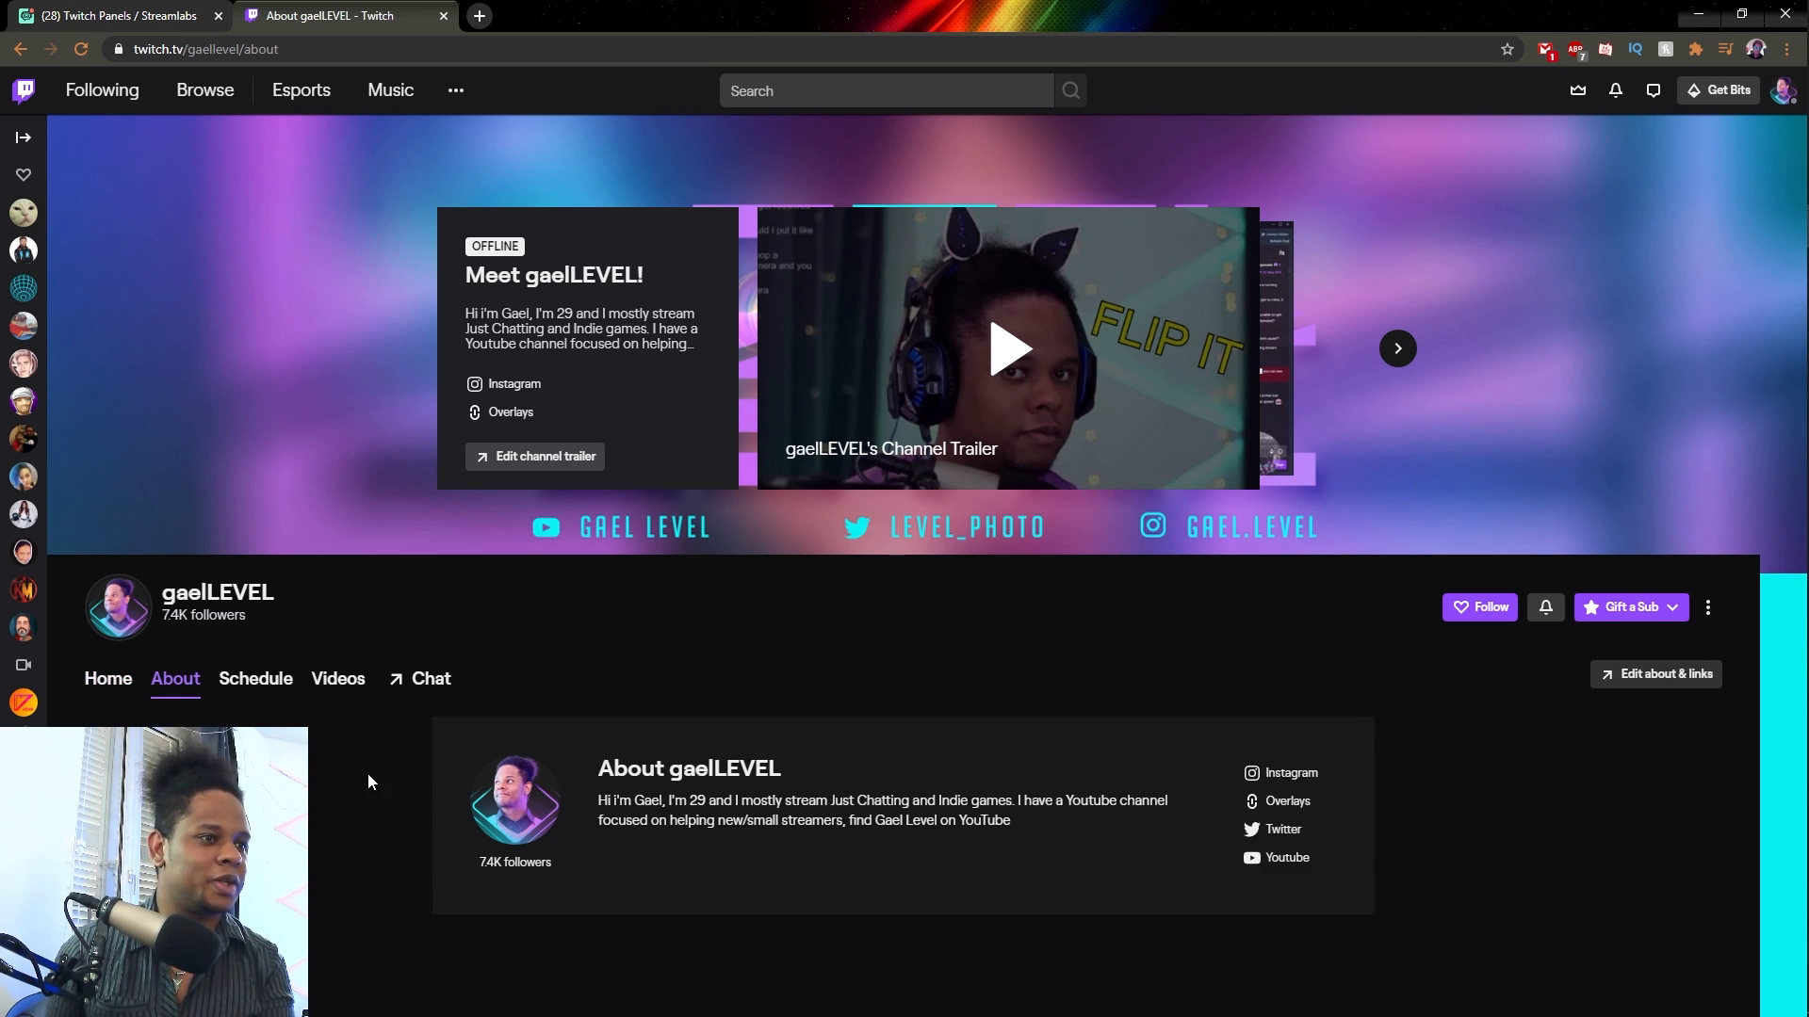
Enable panel editing on the channel's About page and add a new text or image panel after the existing ones.
{"action": "scroll", "coordinate": [319, 789], "scroll_direction": "down", "scroll_amount": 3}
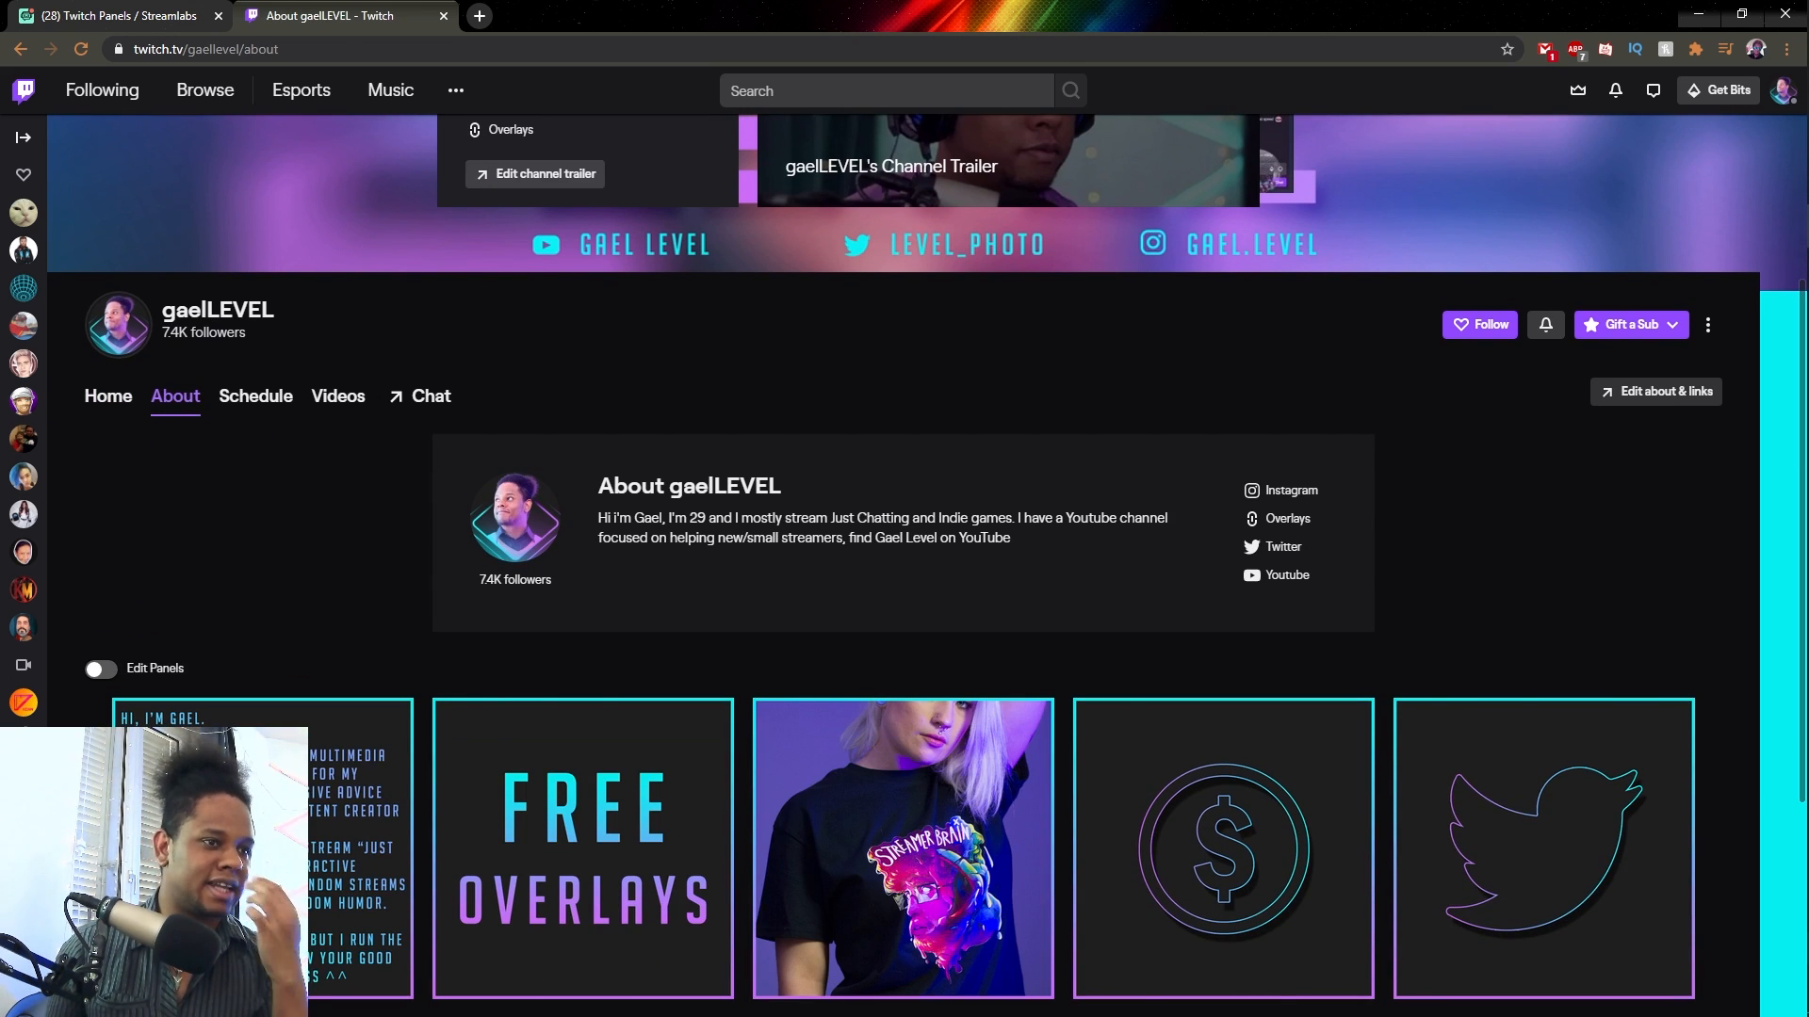
{"action": "scroll", "coordinate": [1181, 669], "scroll_direction": "down", "scroll_amount": 3}
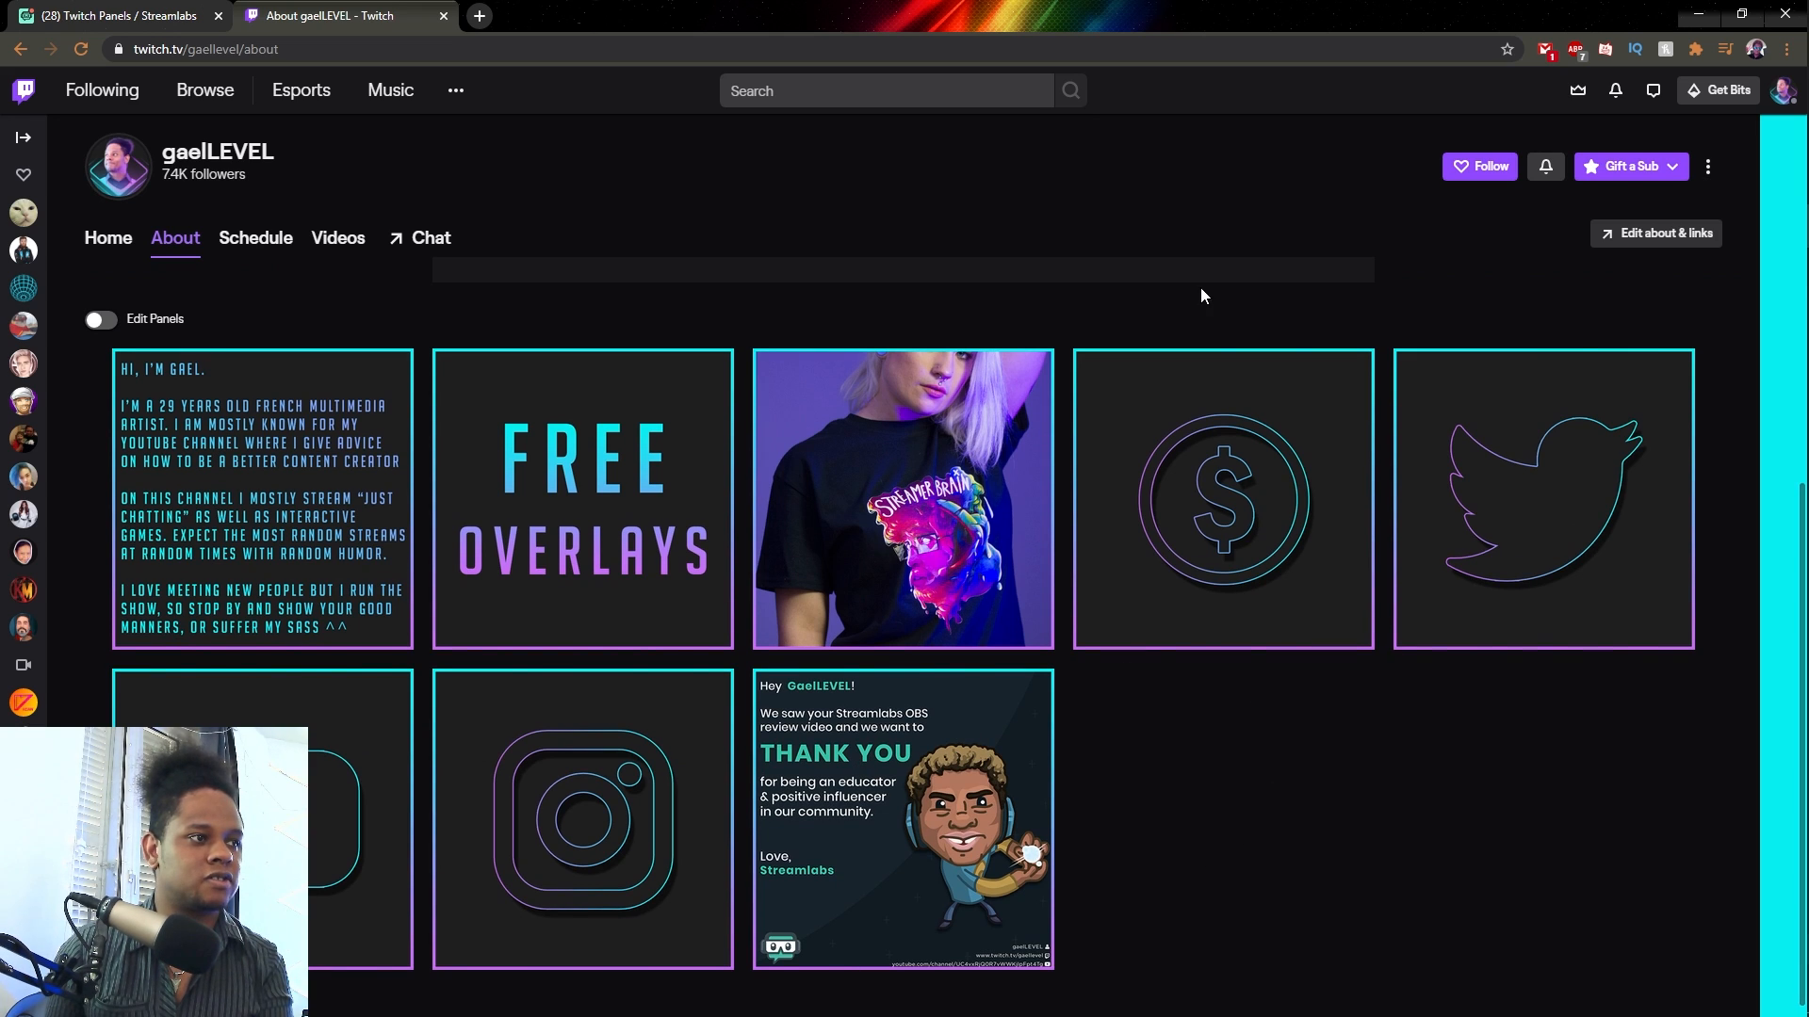
{"action": "scroll", "coordinate": [89, 481], "scroll_direction": "up", "scroll_amount": 2}
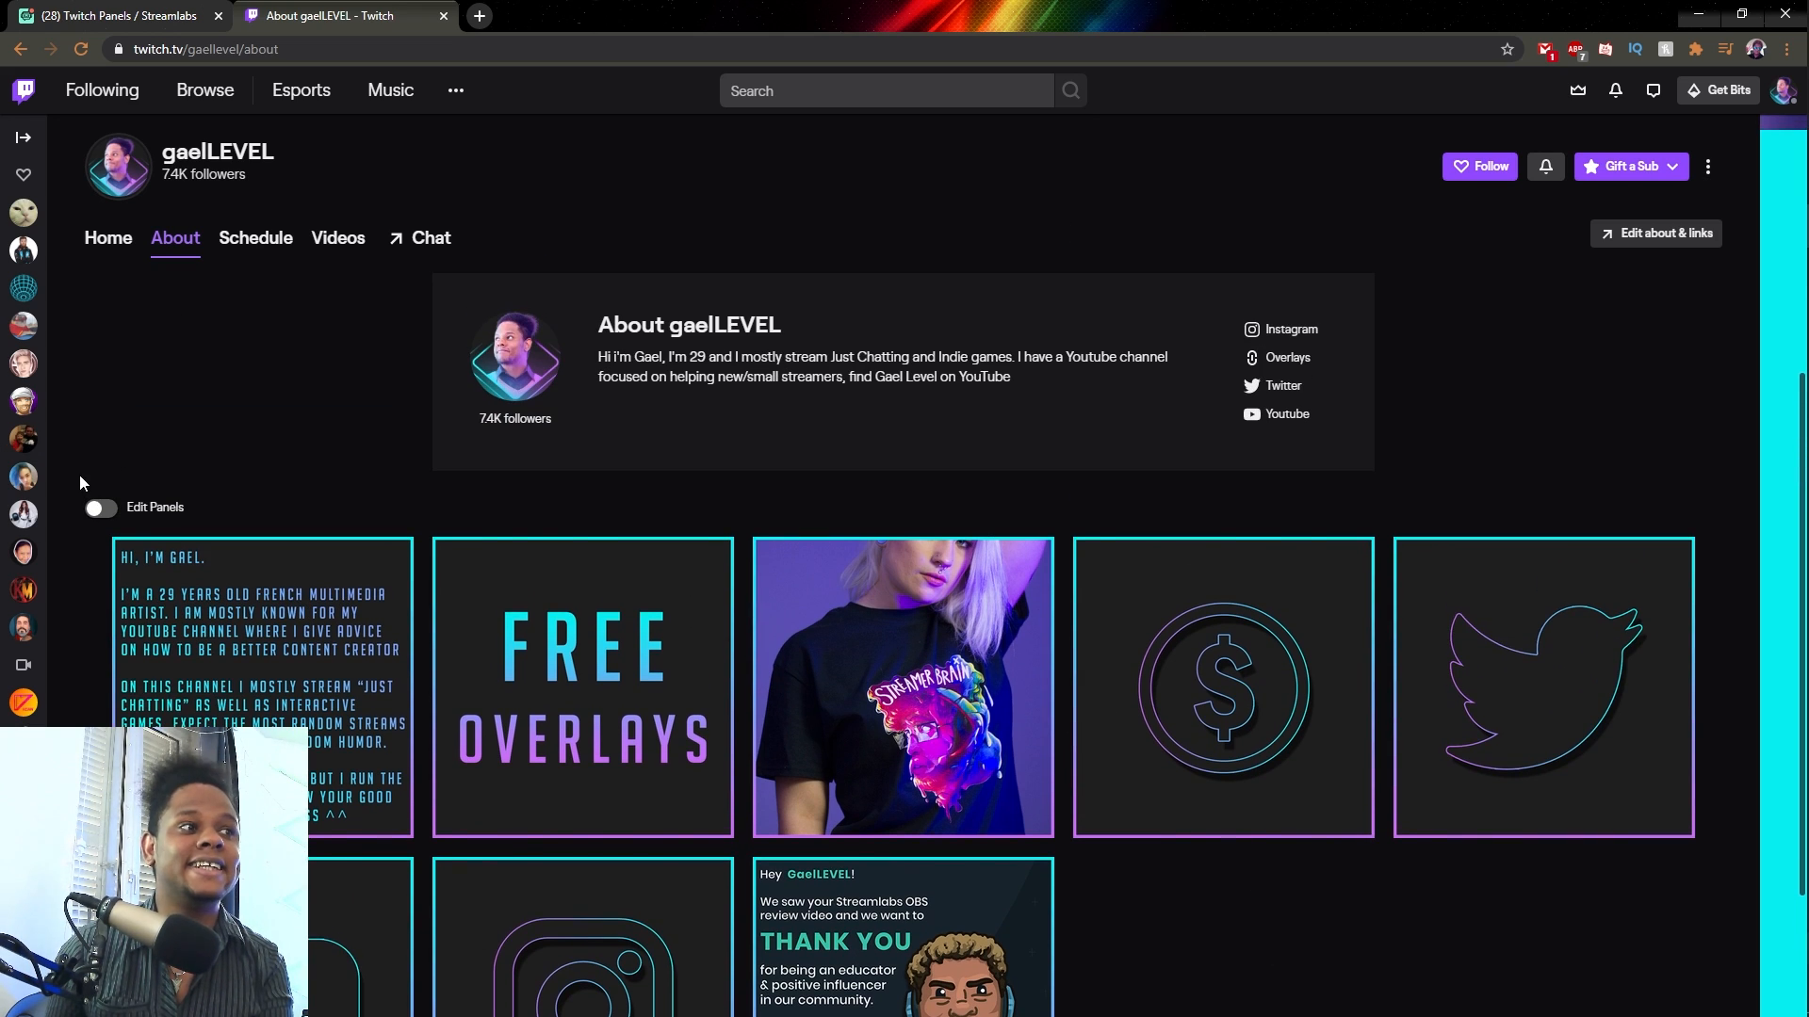
{"action": "left_click", "coordinate": [101, 509]}
{"action": "scroll", "coordinate": [117, 597], "scroll_direction": "down", "scroll_amount": 1}
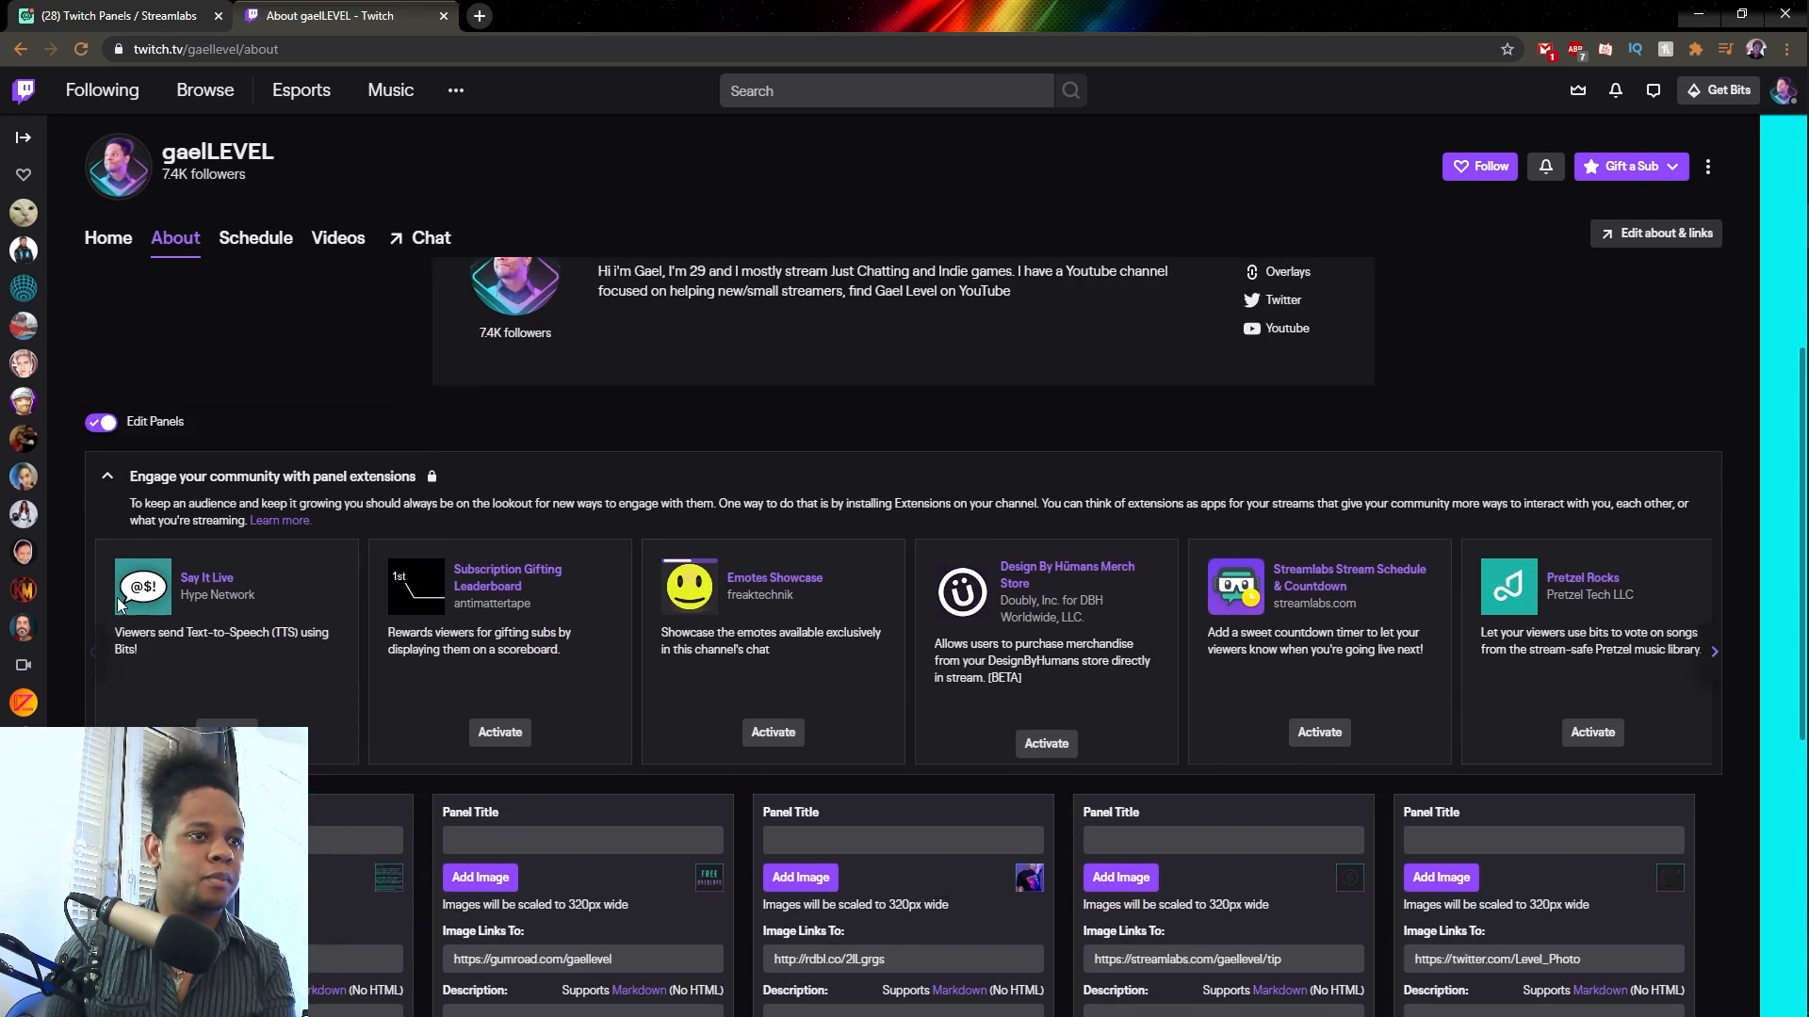
{"action": "scroll", "coordinate": [116, 597], "scroll_direction": "down", "scroll_amount": 5}
{"action": "left_click", "coordinate": [1342, 816]}
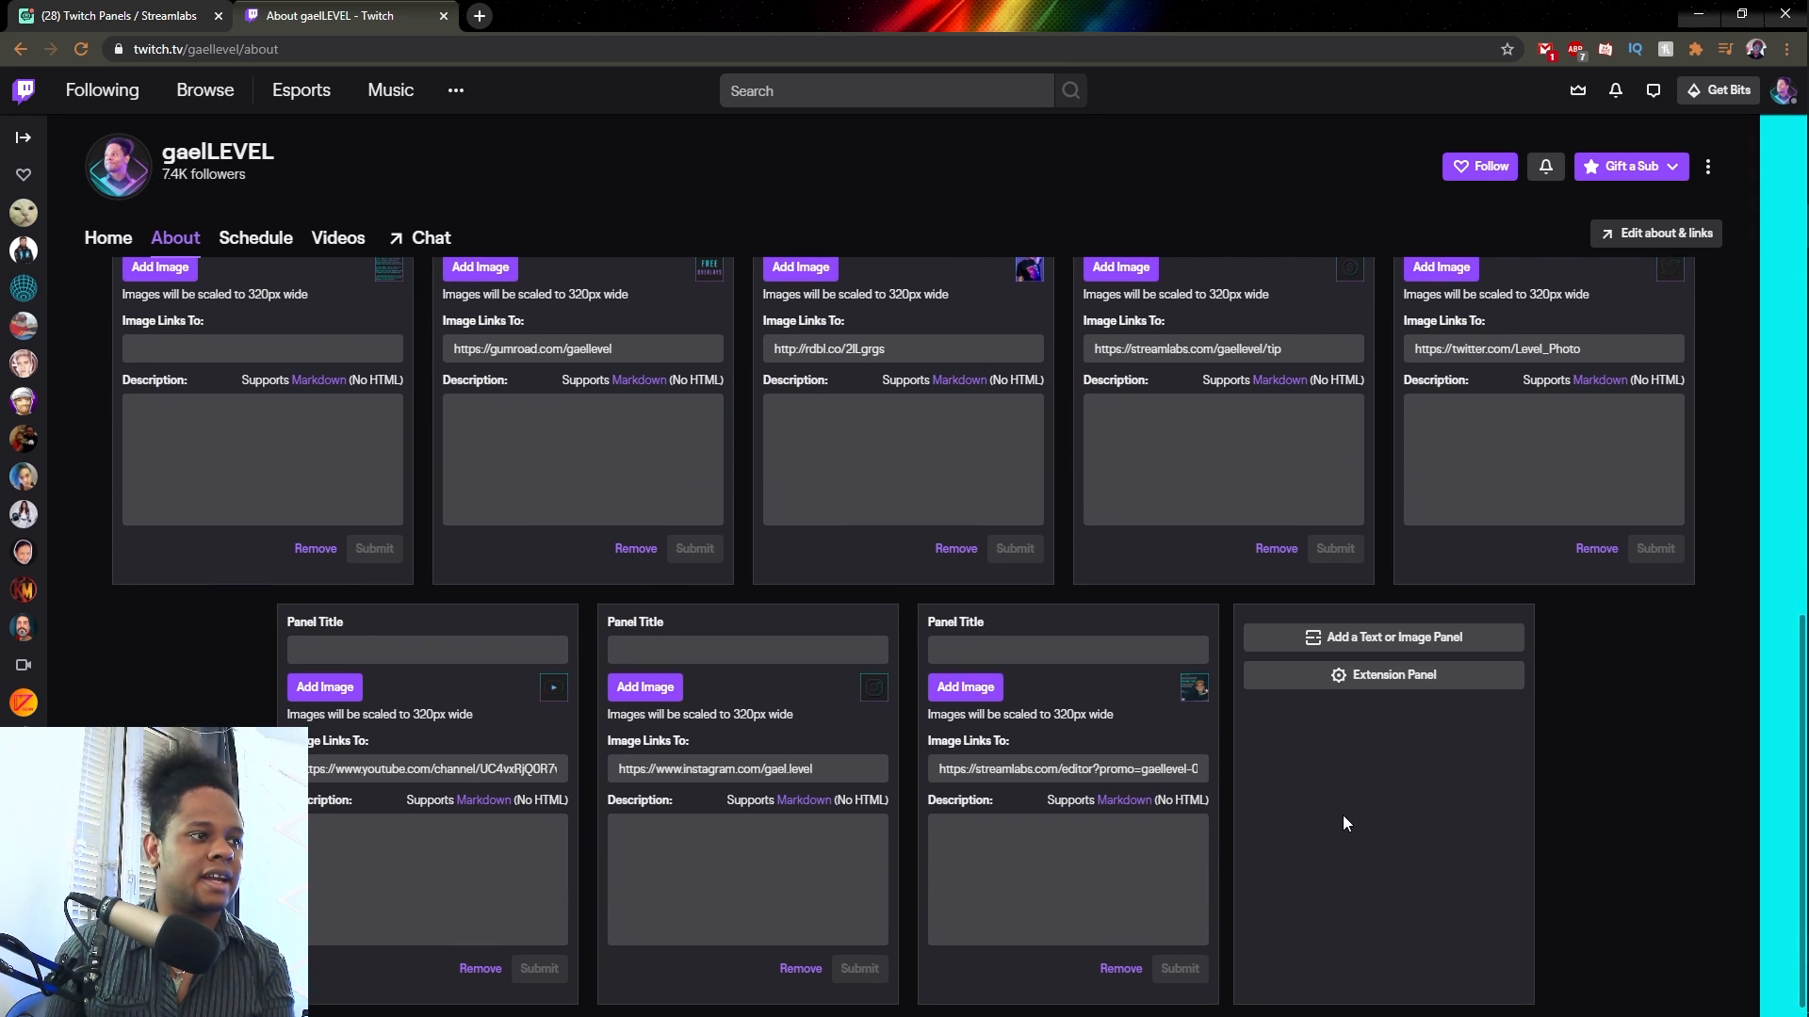
{"action": "left_click", "coordinate": [1387, 653]}
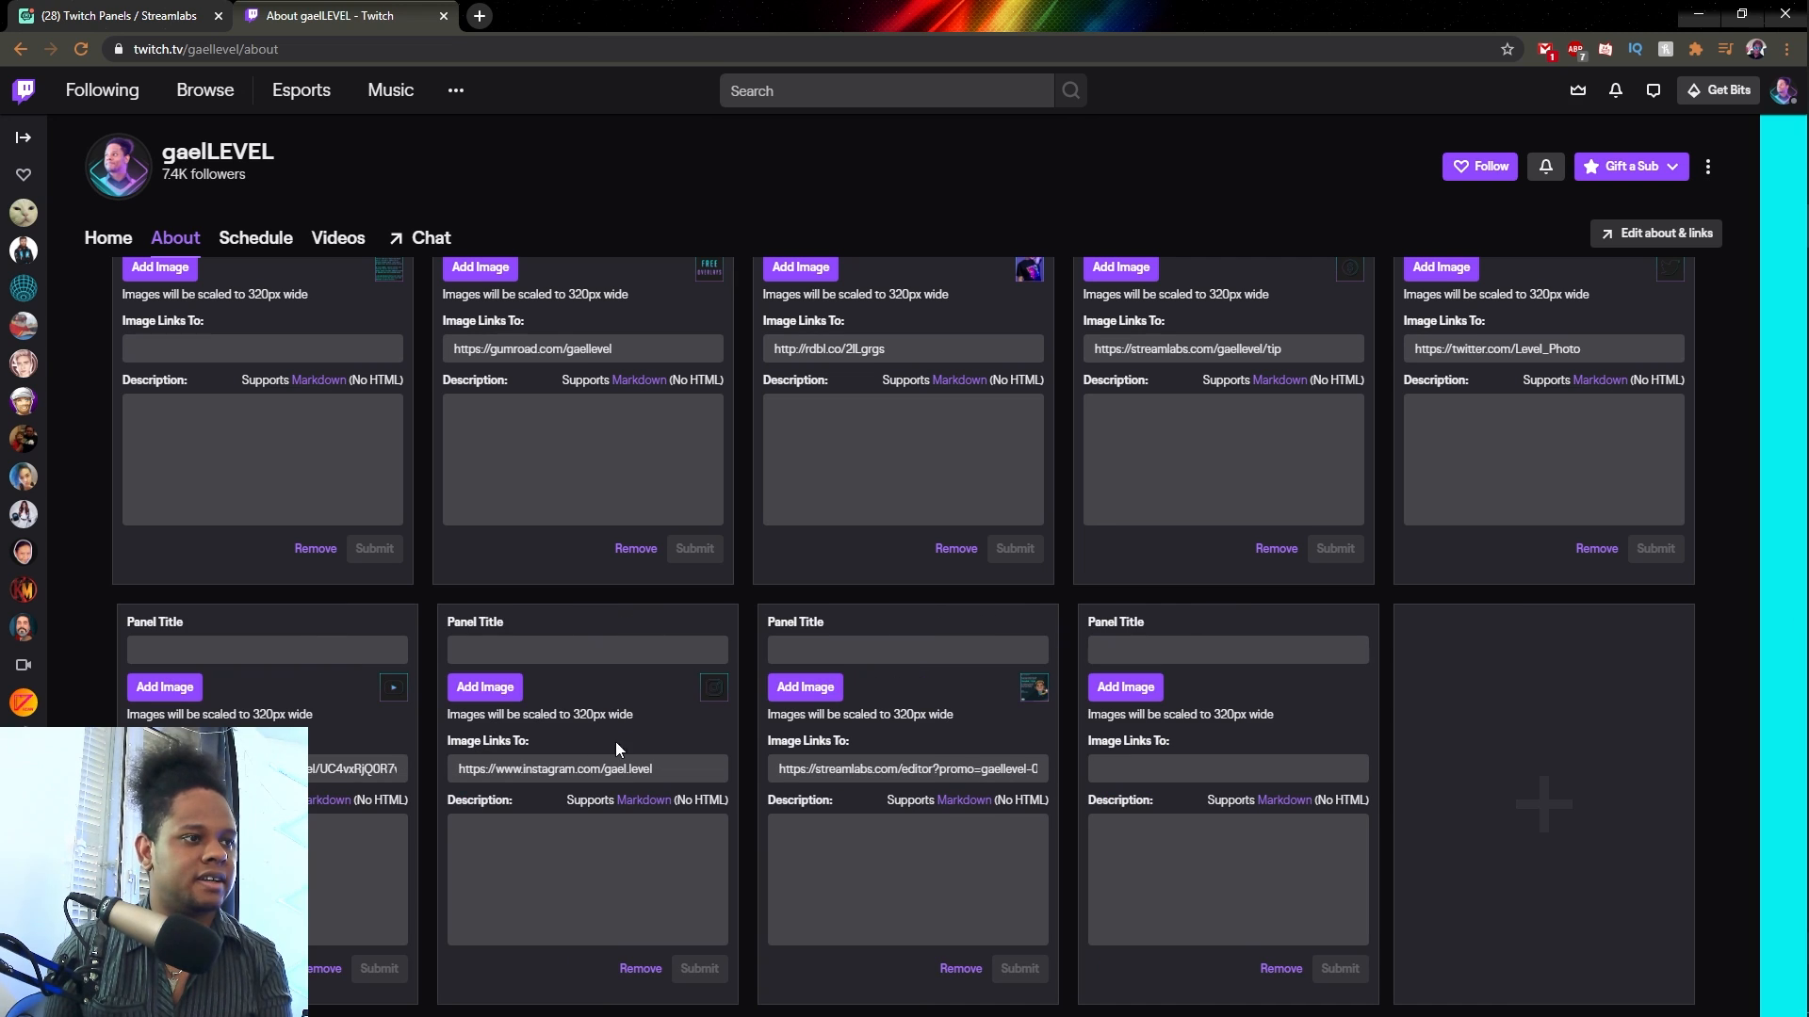
Upload Instagram.png from the panels folder as the new panel's image, keeping the full crop, and turn off panel editing.
{"action": "left_click", "coordinate": [1126, 689]}
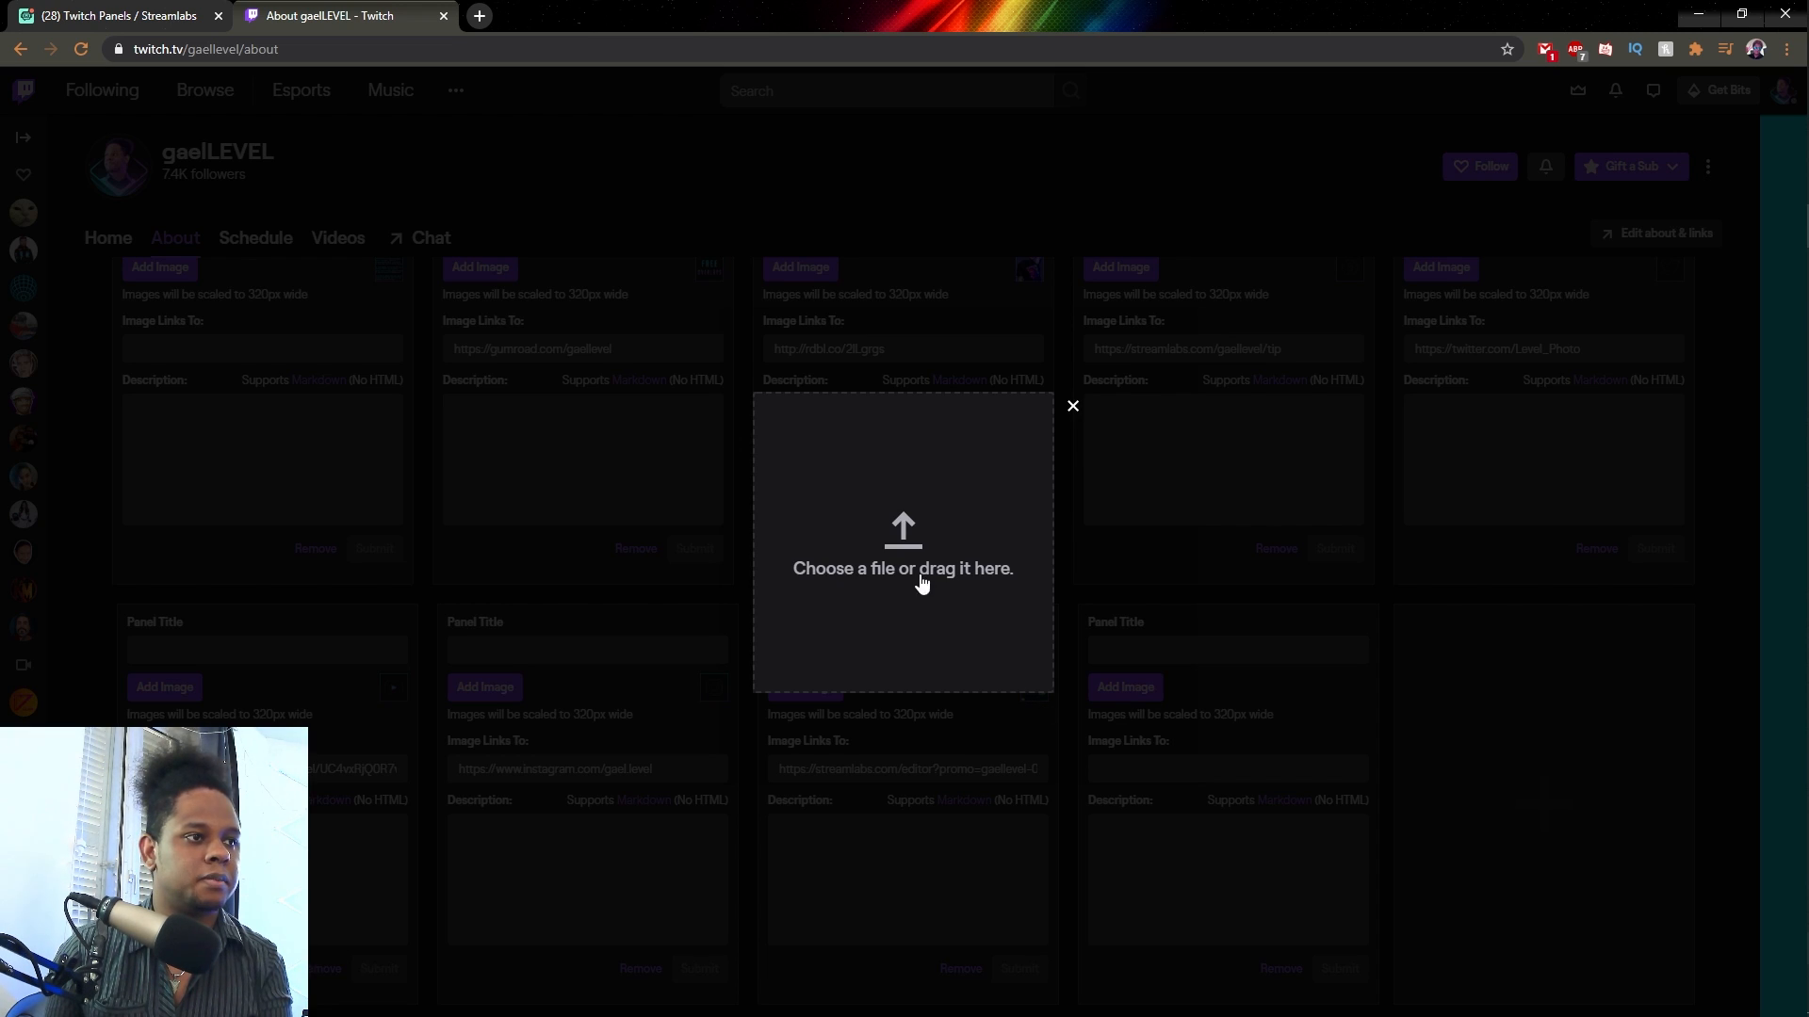
{"action": "left_click", "coordinate": [1780, 155]}
{"action": "left_click", "coordinate": [1643, 179]}
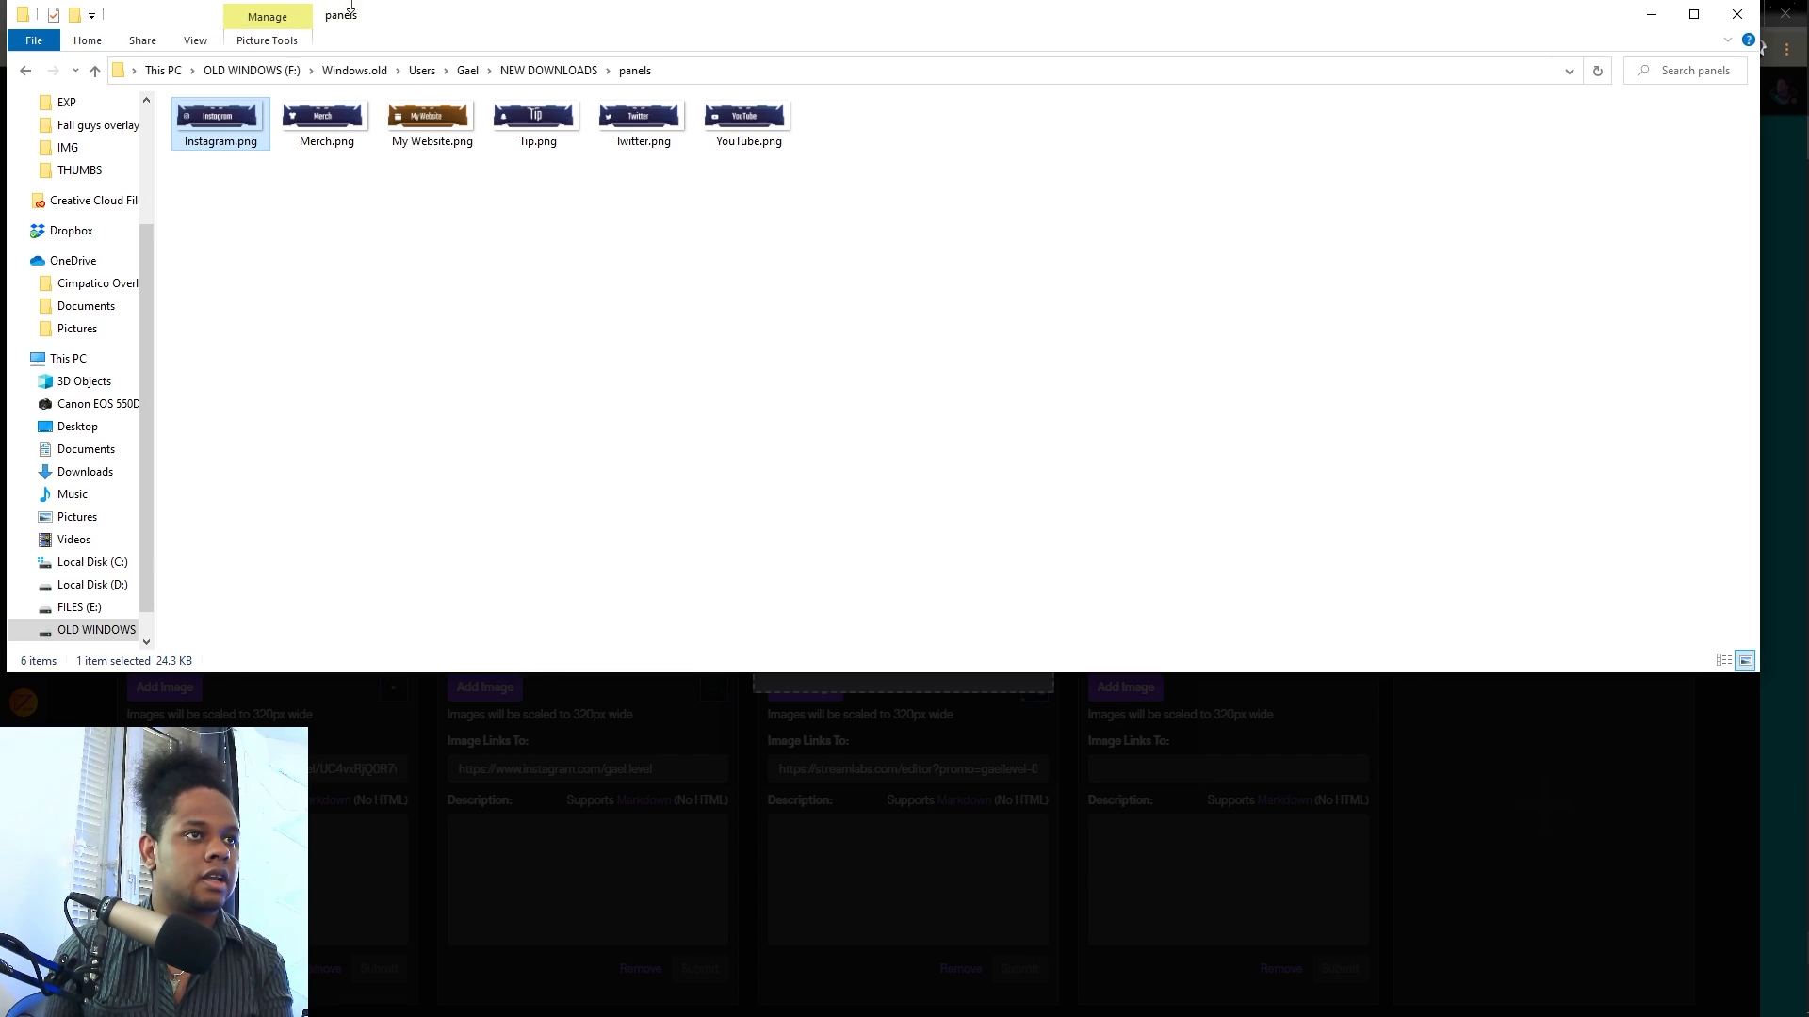
{"action": "left_click_drag", "start_coordinate": [351, 4], "coordinate": [1630, 280]}
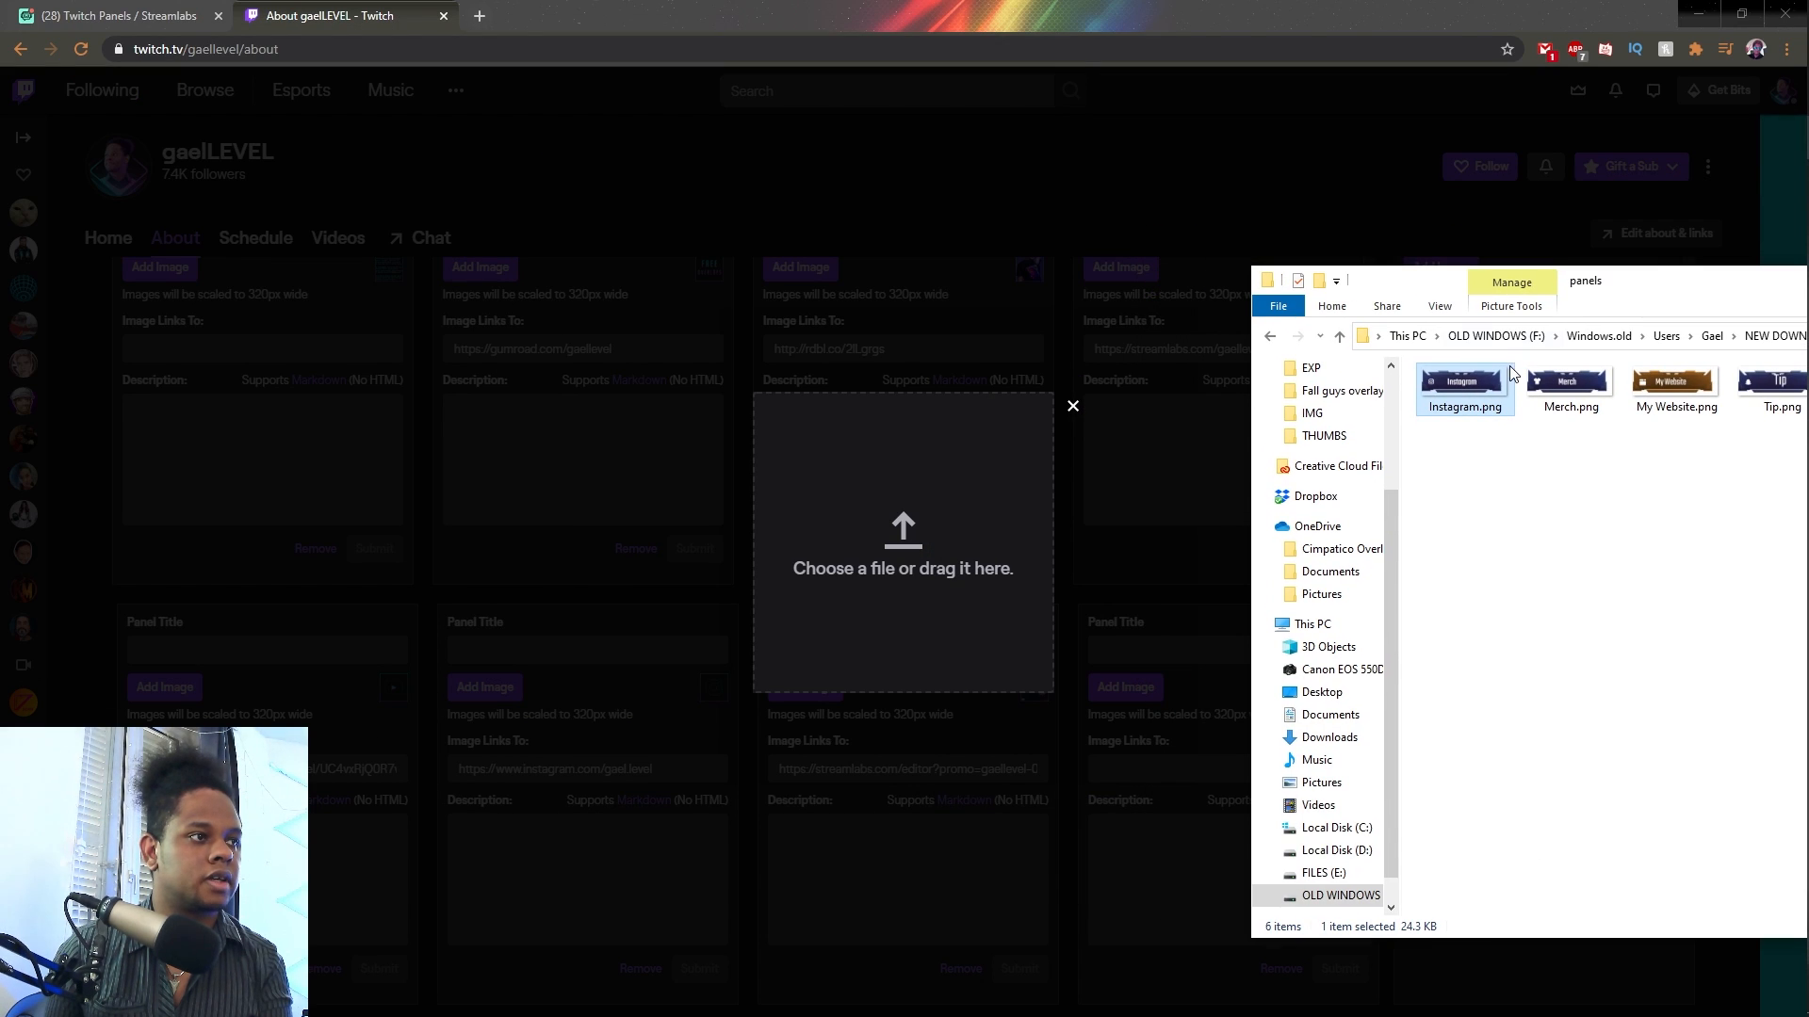
{"action": "left_click_drag", "start_coordinate": [1450, 396], "coordinate": [839, 597]}
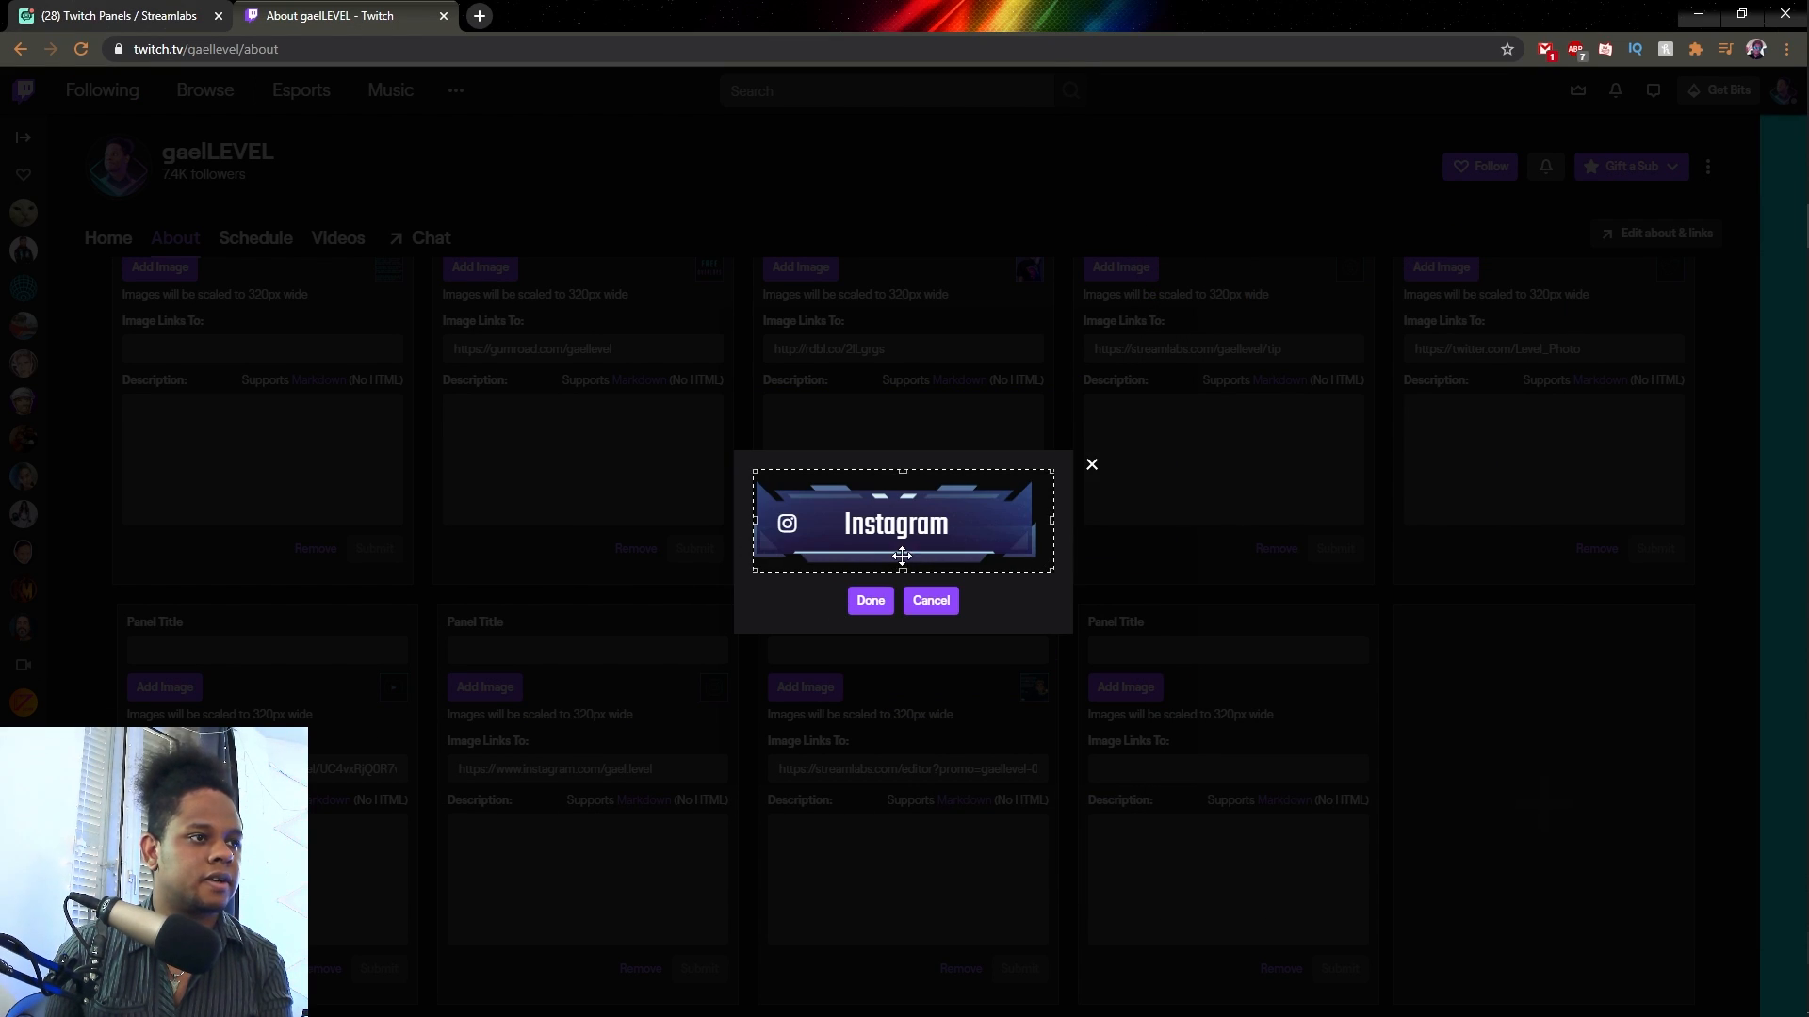
{"action": "left_click", "coordinate": [867, 605]}
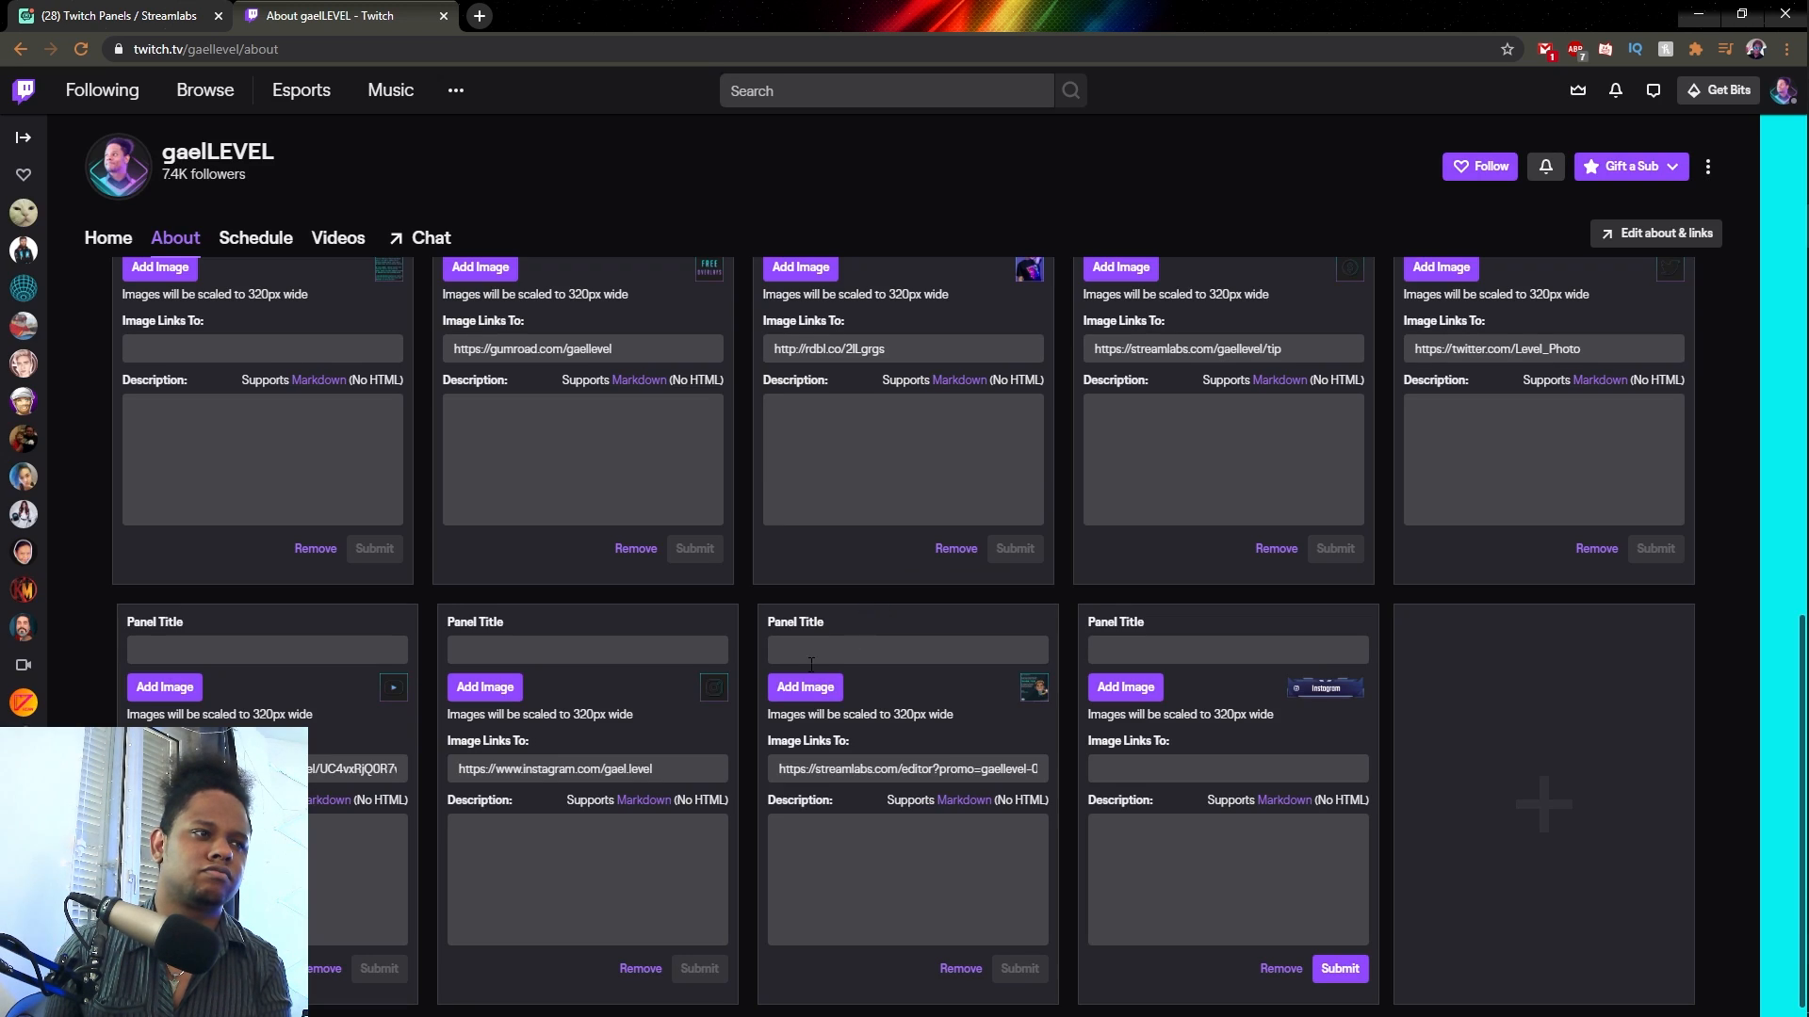
{"action": "scroll", "coordinate": [810, 664], "scroll_direction": "up", "scroll_amount": 6}
{"action": "left_click", "coordinate": [101, 377]}
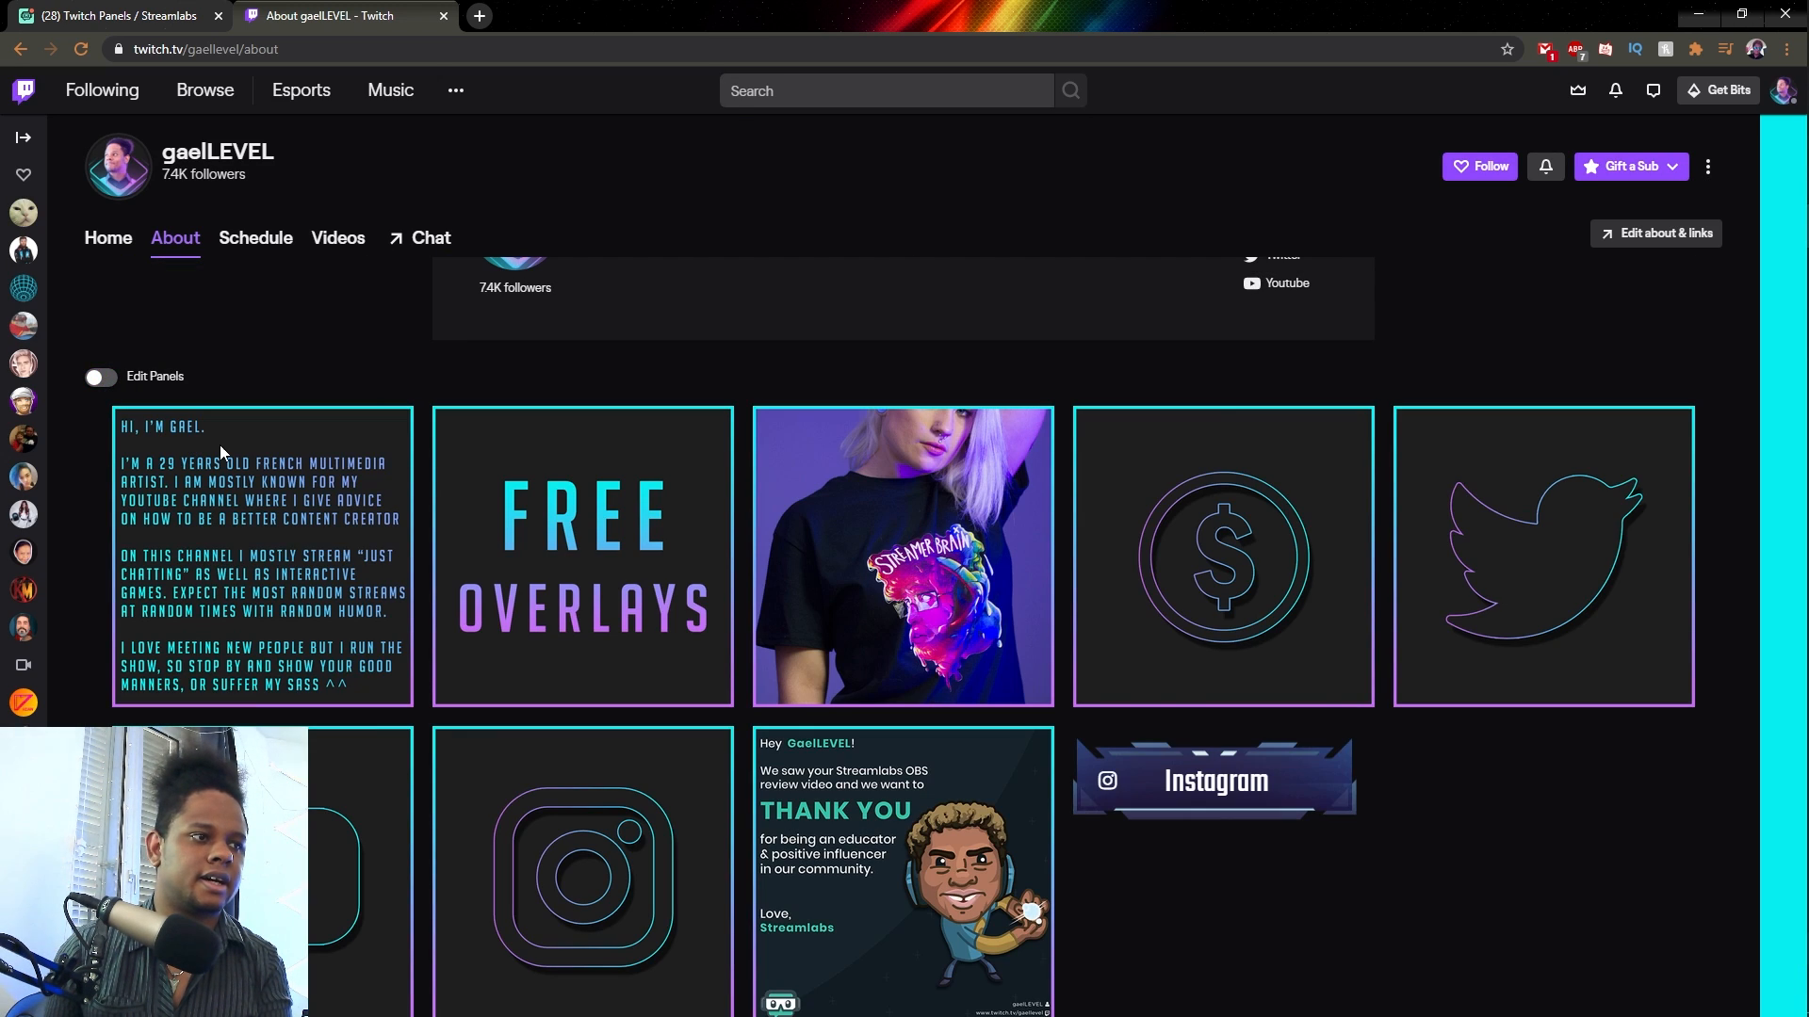
Enlarge the channel's About page to 175% and compare the new Instagram panel's image sharpness and size with the existing panels.
{"action": "key", "text": "ctrl+plus"}
{"action": "key", "text": "ctrl+plus"}
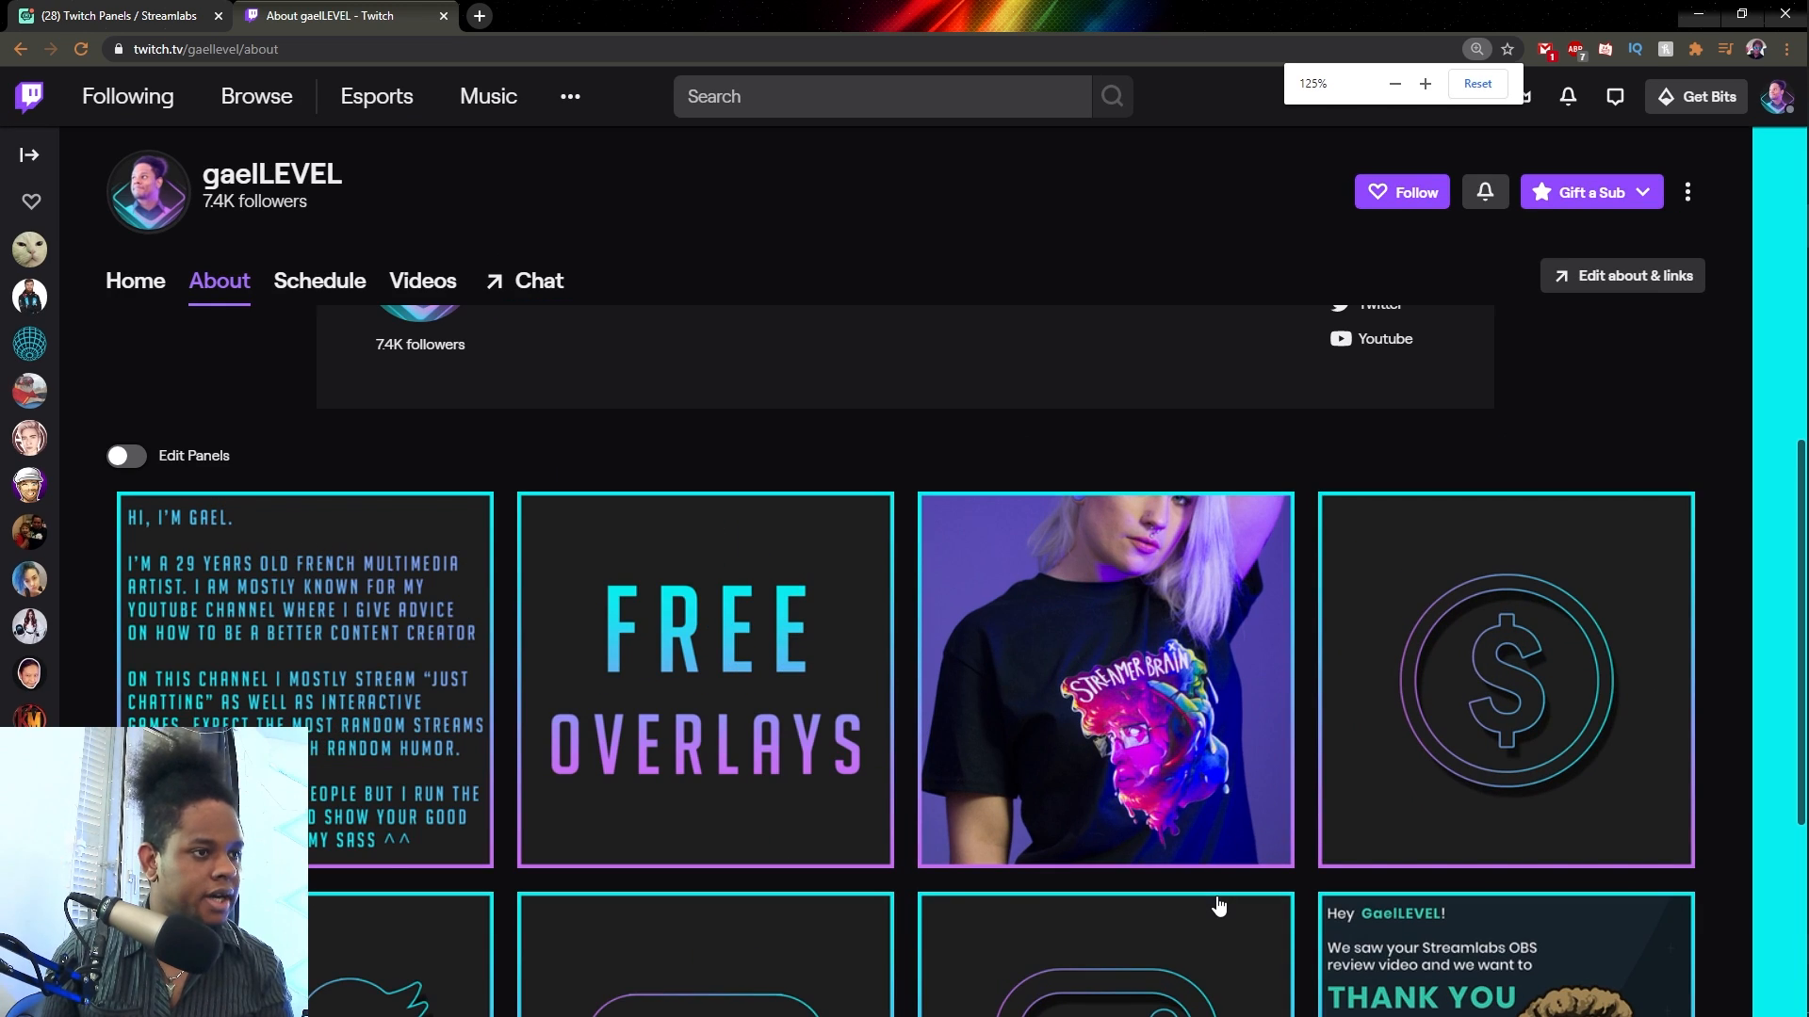
{"action": "scroll", "coordinate": [1279, 590], "scroll_direction": "down", "scroll_amount": 4}
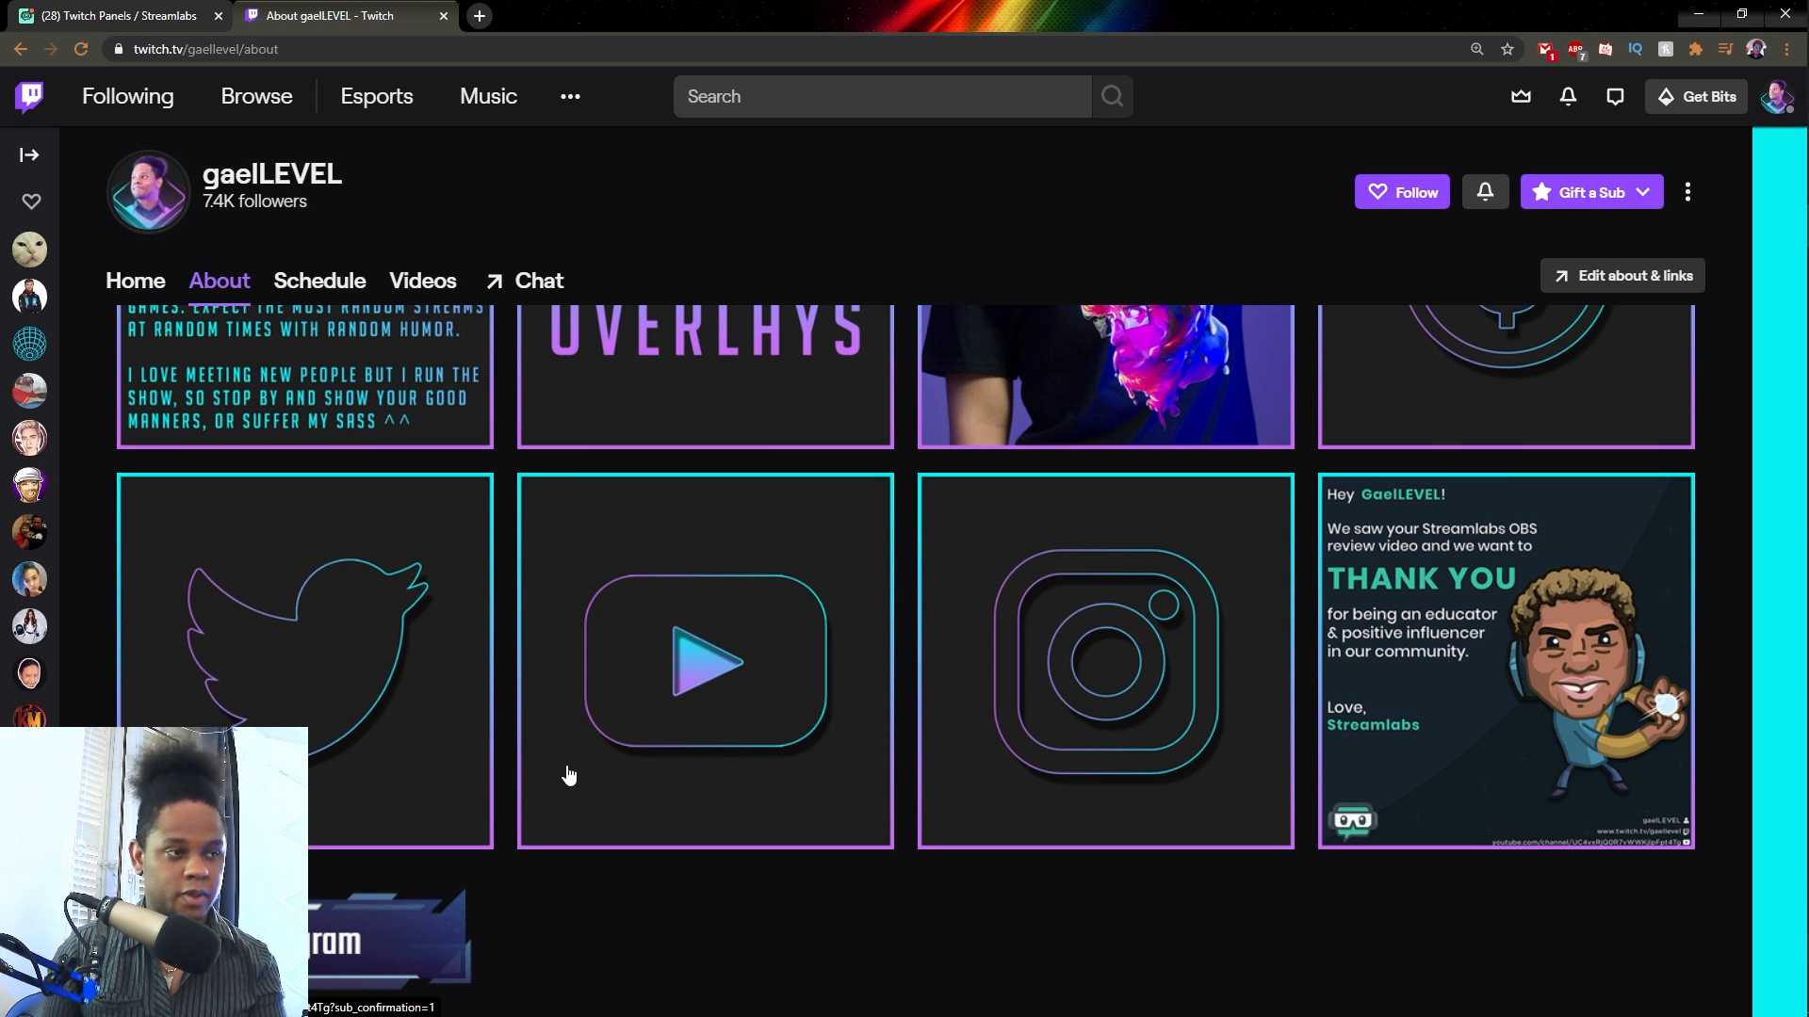
{"action": "key", "text": "ctrl+plus"}
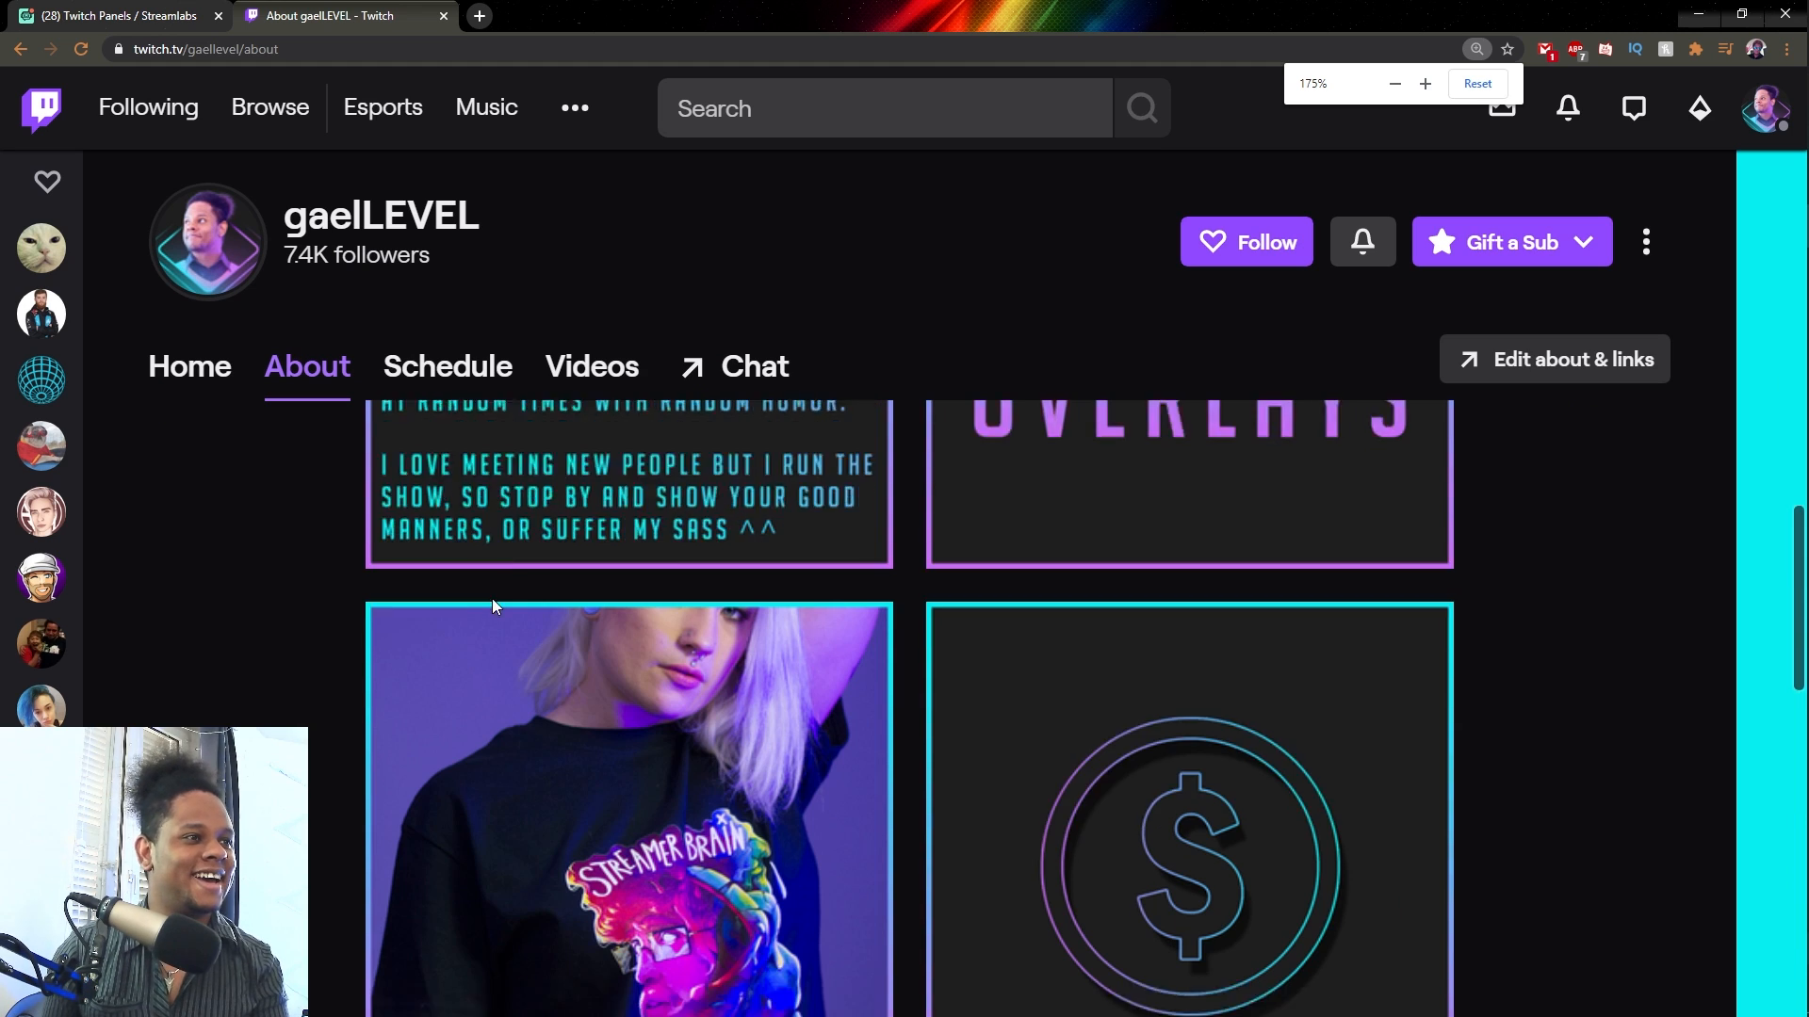
{"action": "scroll", "coordinate": [513, 605], "scroll_direction": "down", "scroll_amount": 5}
{"action": "mouse_move", "coordinate": [1787, 320]}
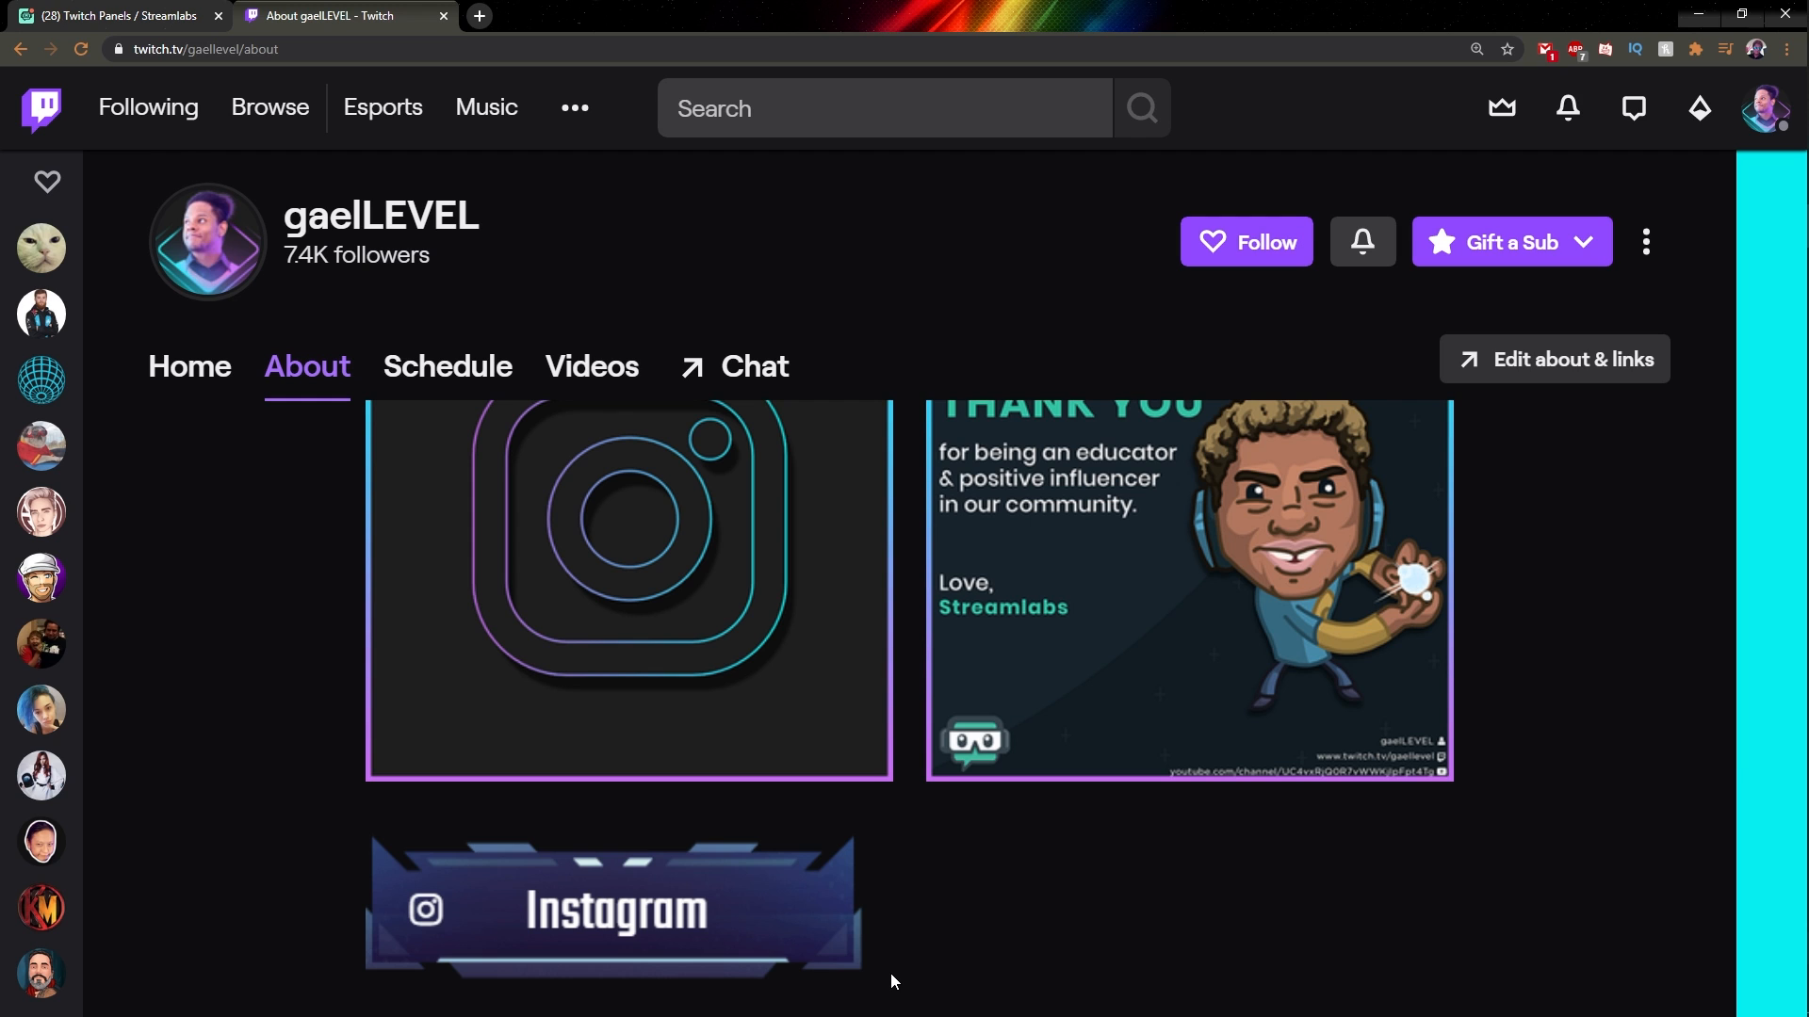
{"action": "scroll", "coordinate": [337, 752], "scroll_direction": "up", "scroll_amount": 10}
{"action": "scroll", "coordinate": [337, 752], "scroll_direction": "up", "scroll_amount": 3}
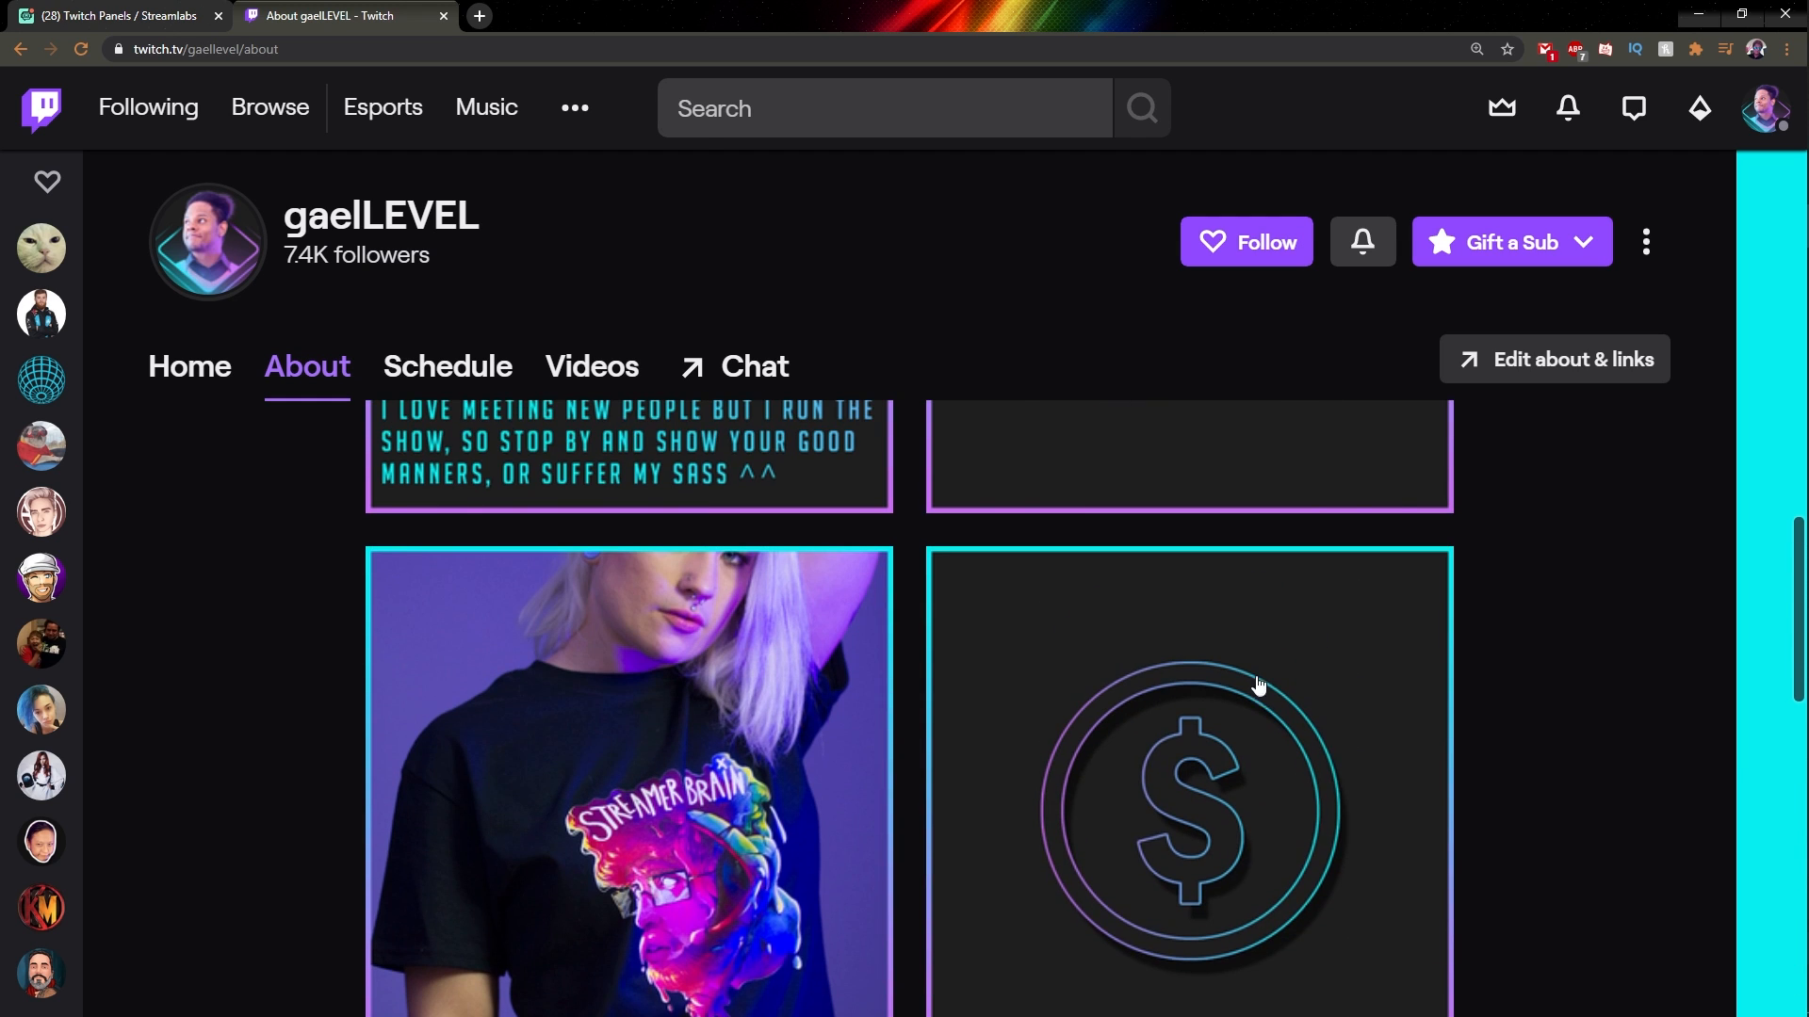
{"action": "scroll", "coordinate": [618, 740], "scroll_direction": "up", "scroll_amount": 6}
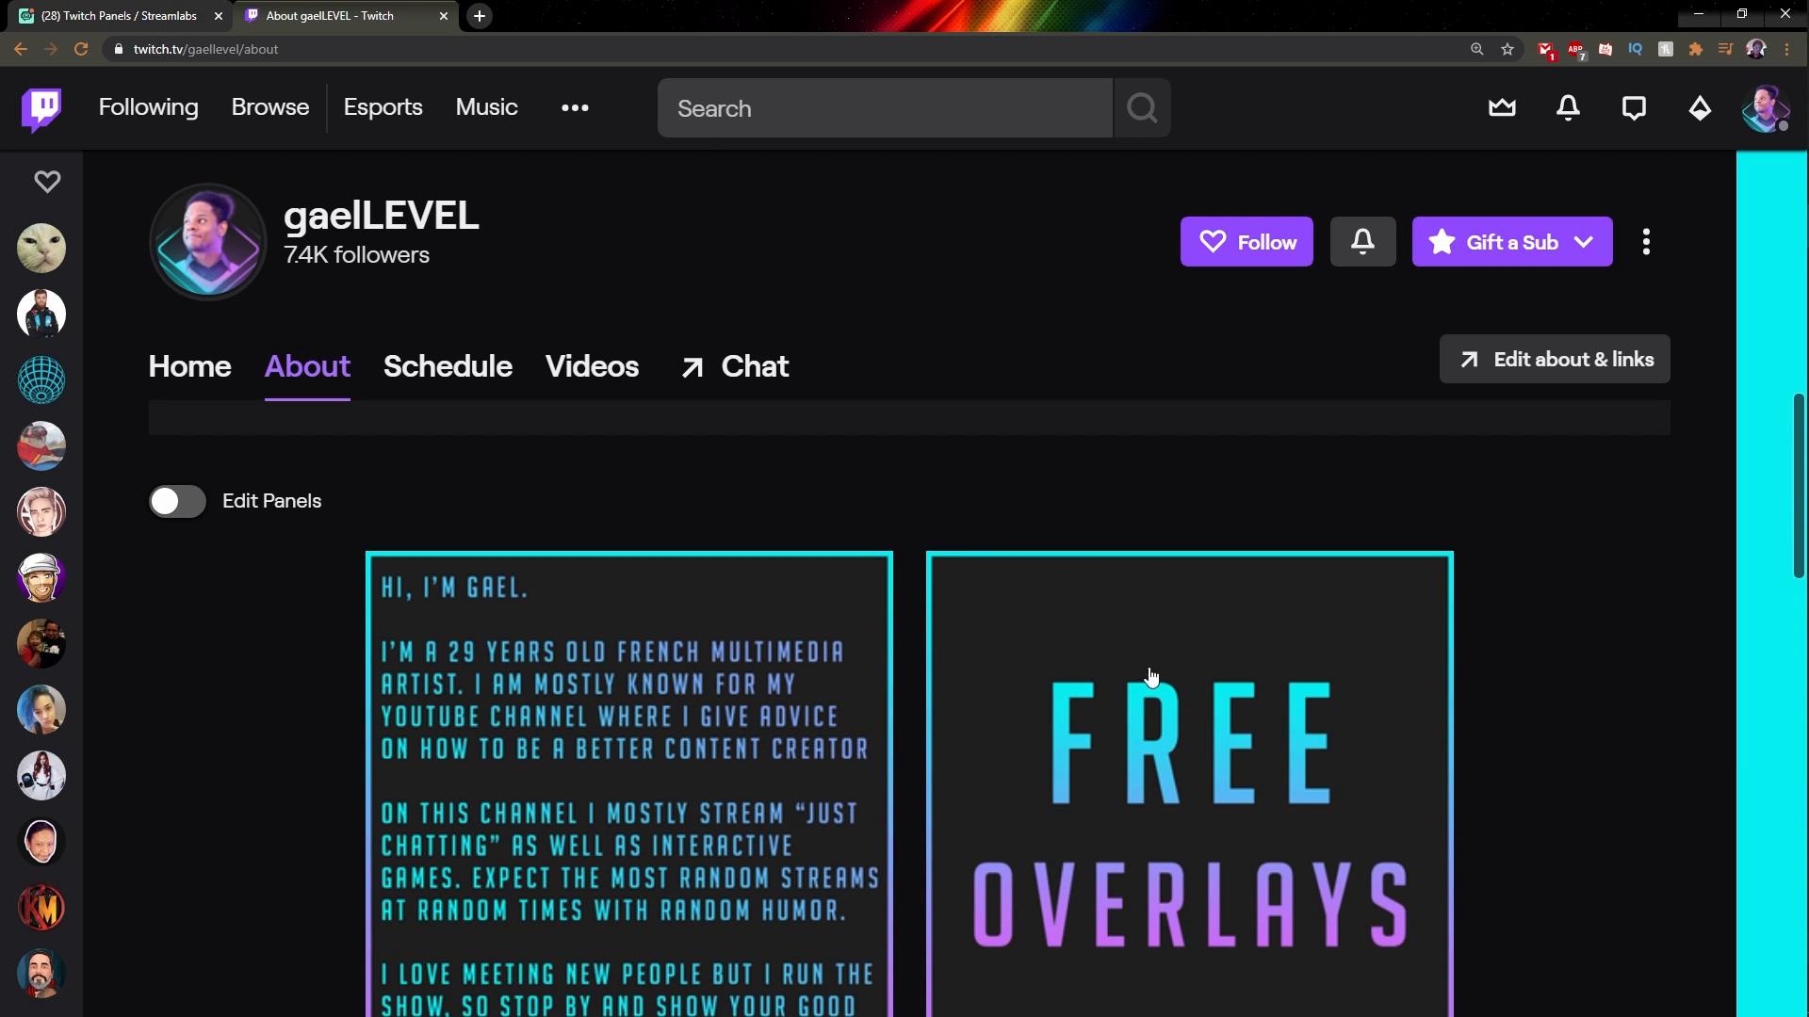
{"action": "scroll", "coordinate": [1149, 675], "scroll_direction": "down", "scroll_amount": 15}
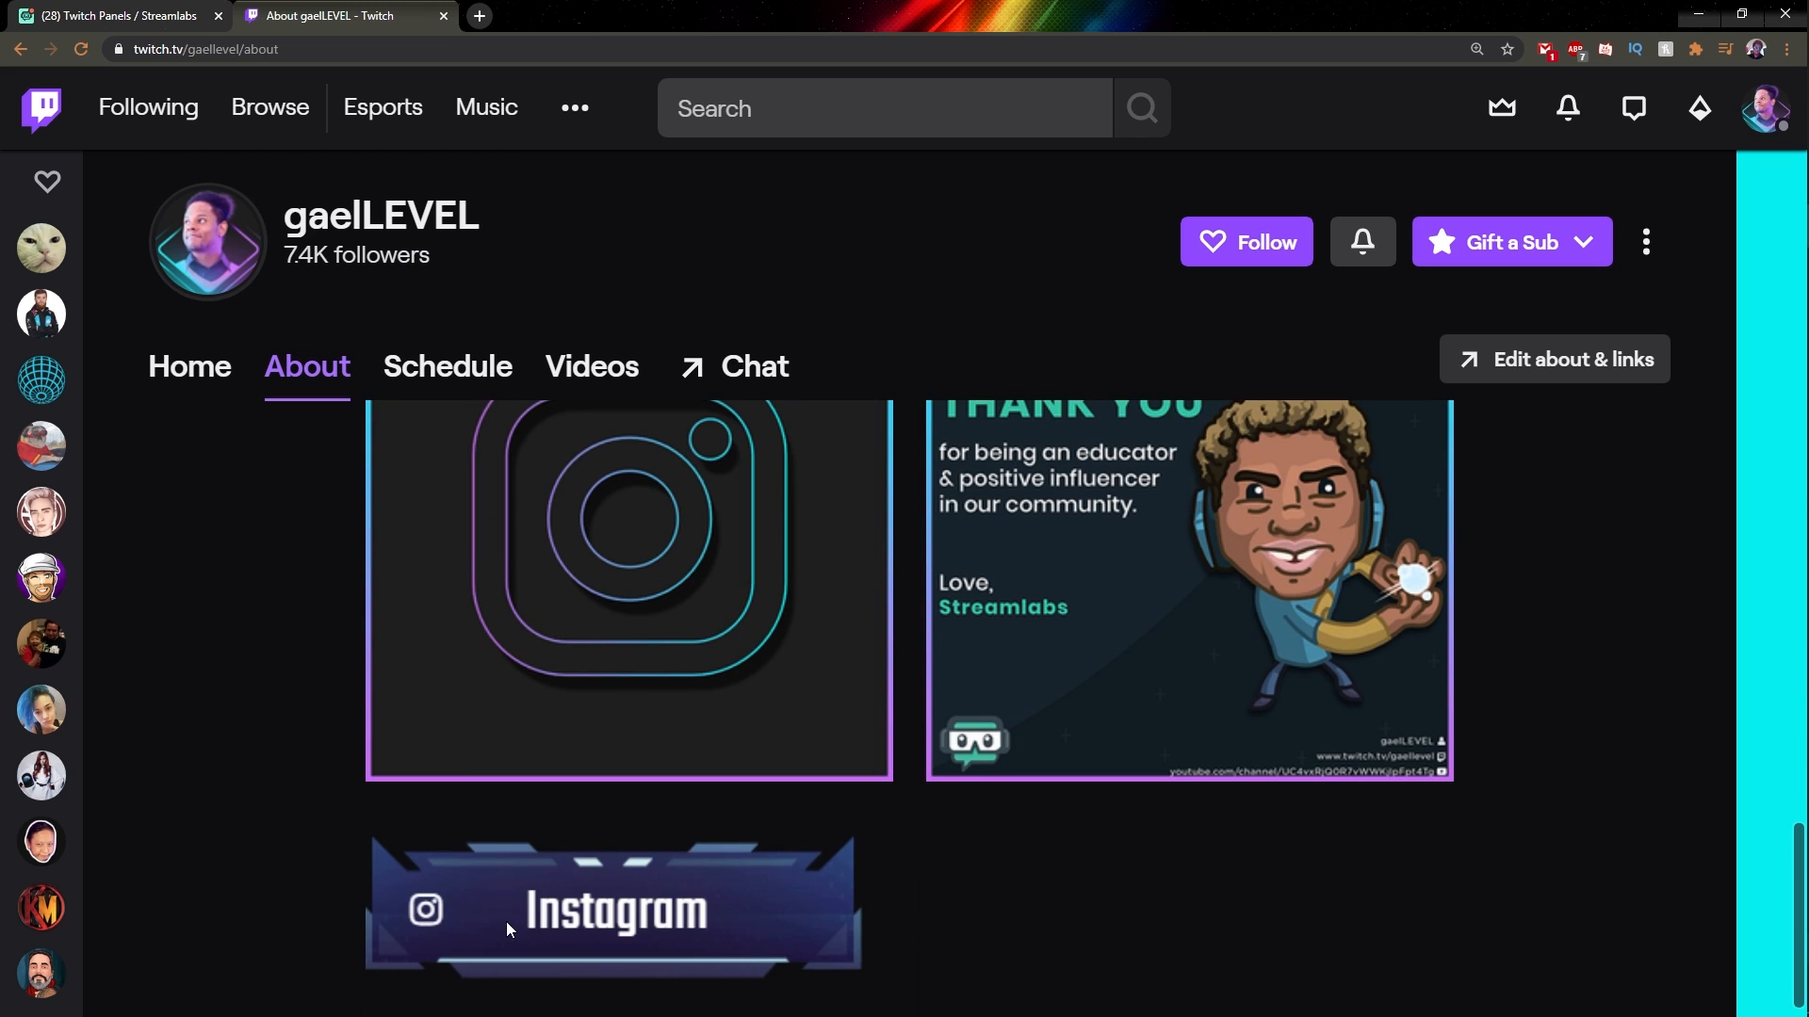
Switch to the Streamlabs Twitch Panels page, browse the panel templates and open the Darken template for customization.
{"action": "left_click", "coordinate": [119, 16]}
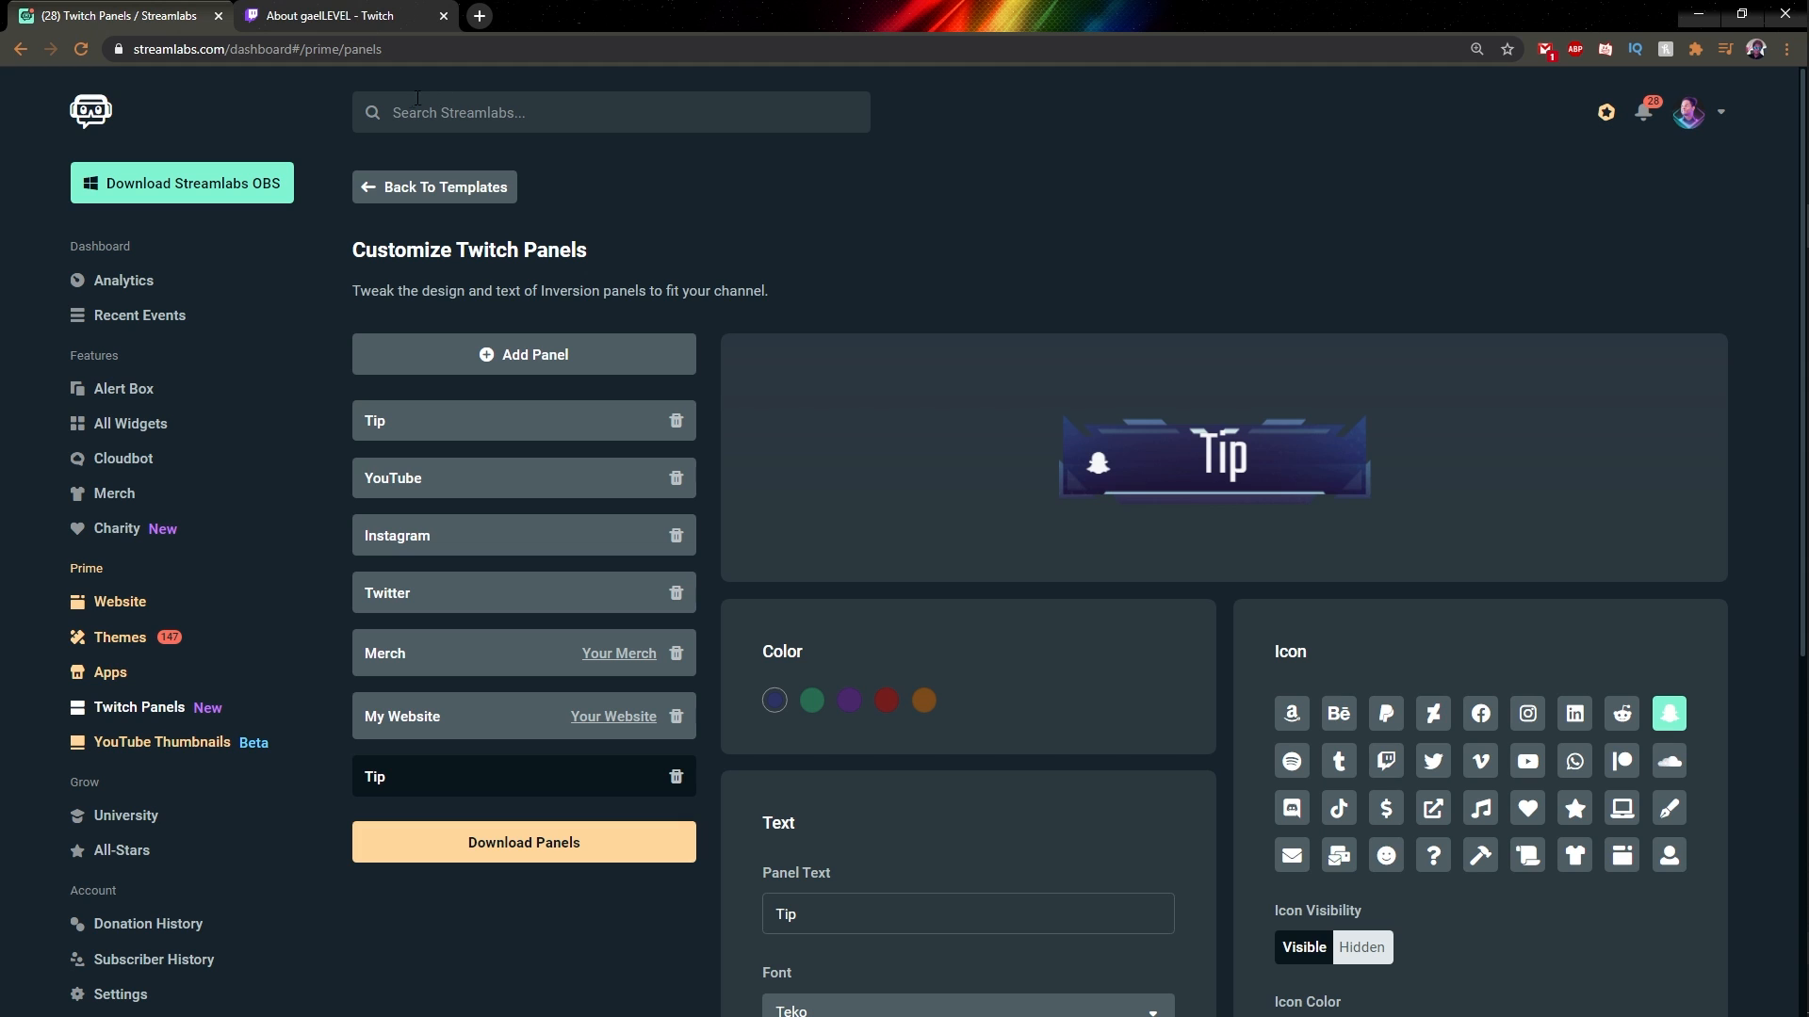
{"action": "left_click", "coordinate": [434, 188]}
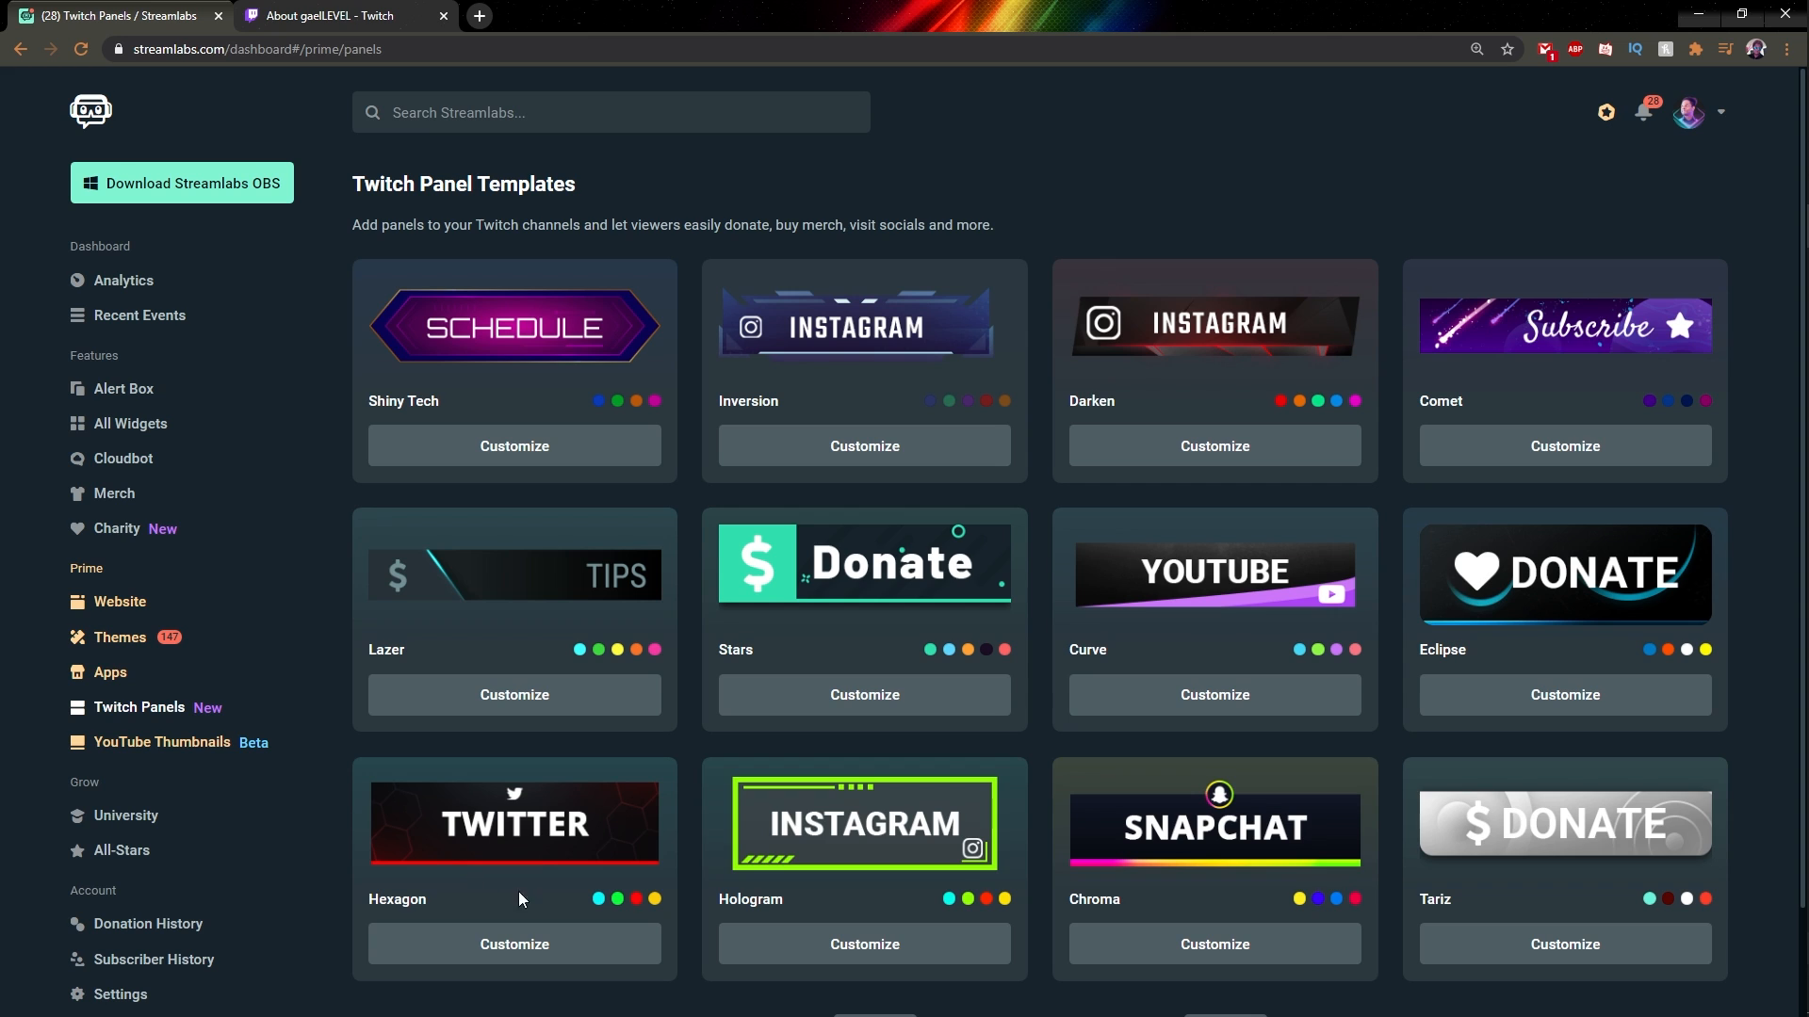
{"action": "scroll", "coordinate": [712, 724], "scroll_direction": "down", "scroll_amount": 2}
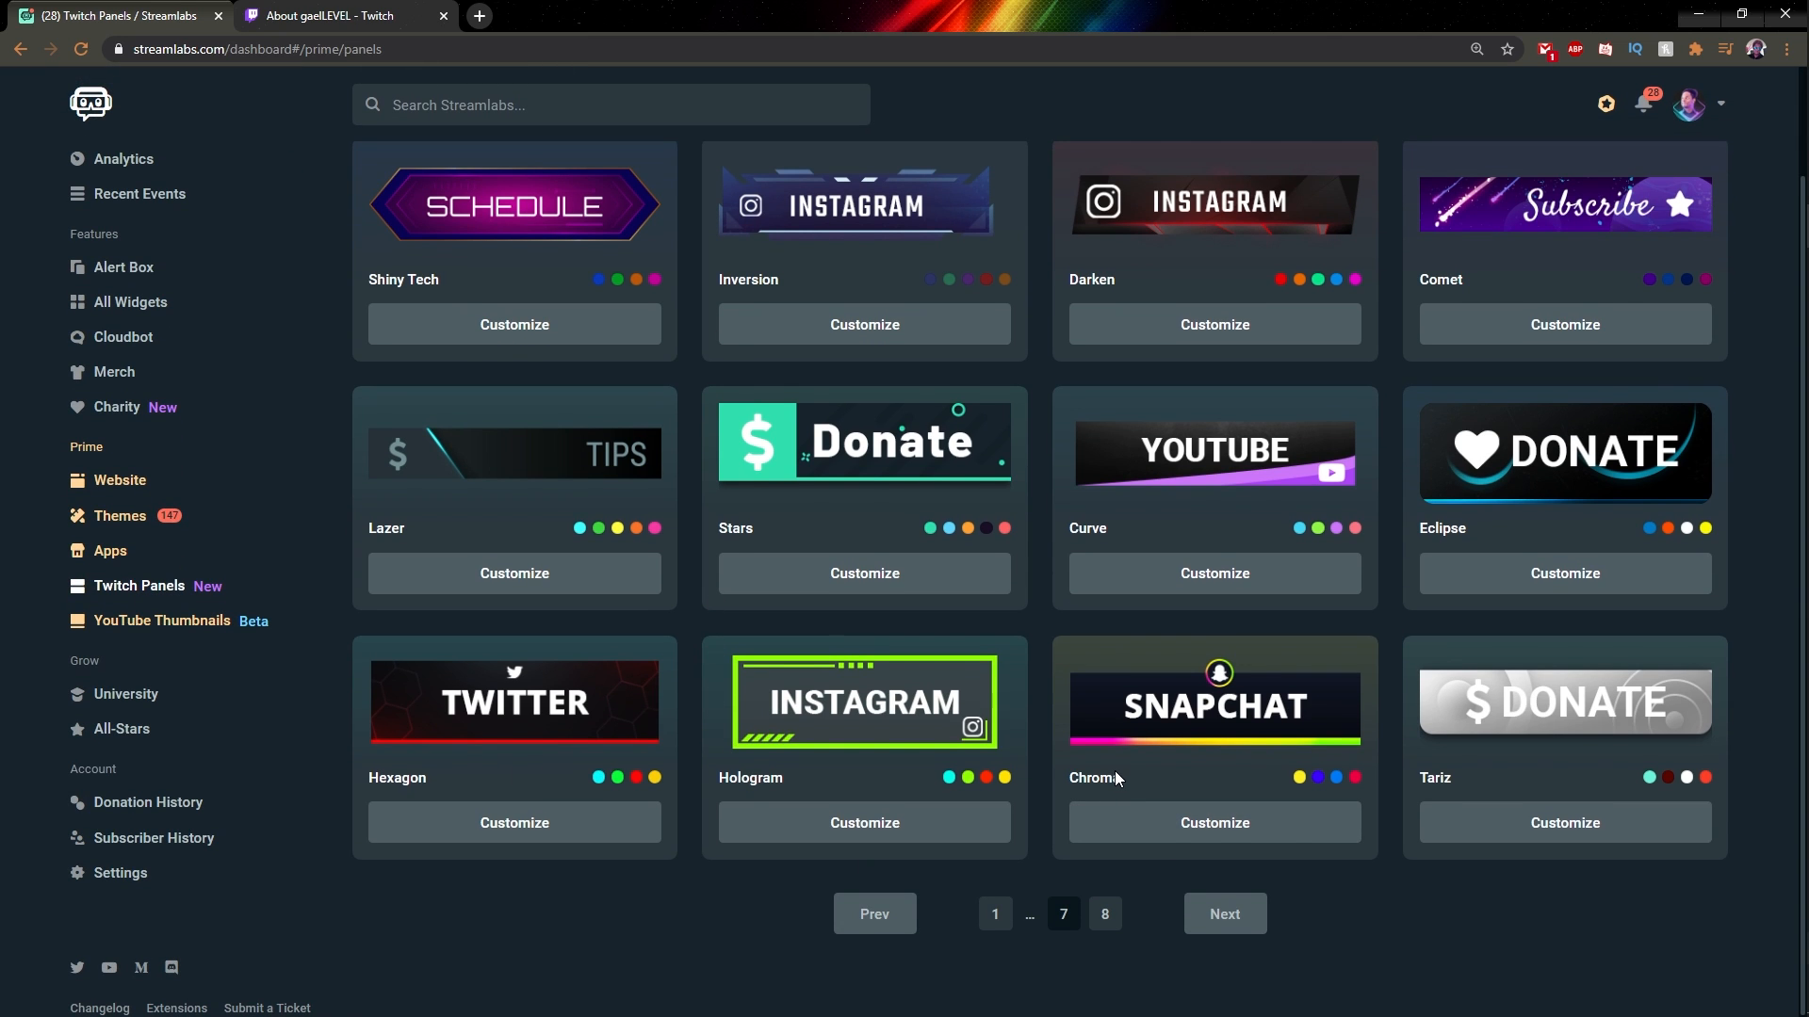
{"action": "scroll", "coordinate": [1009, 733], "scroll_direction": "up", "scroll_amount": 2}
{"action": "left_click", "coordinate": [1280, 450]}
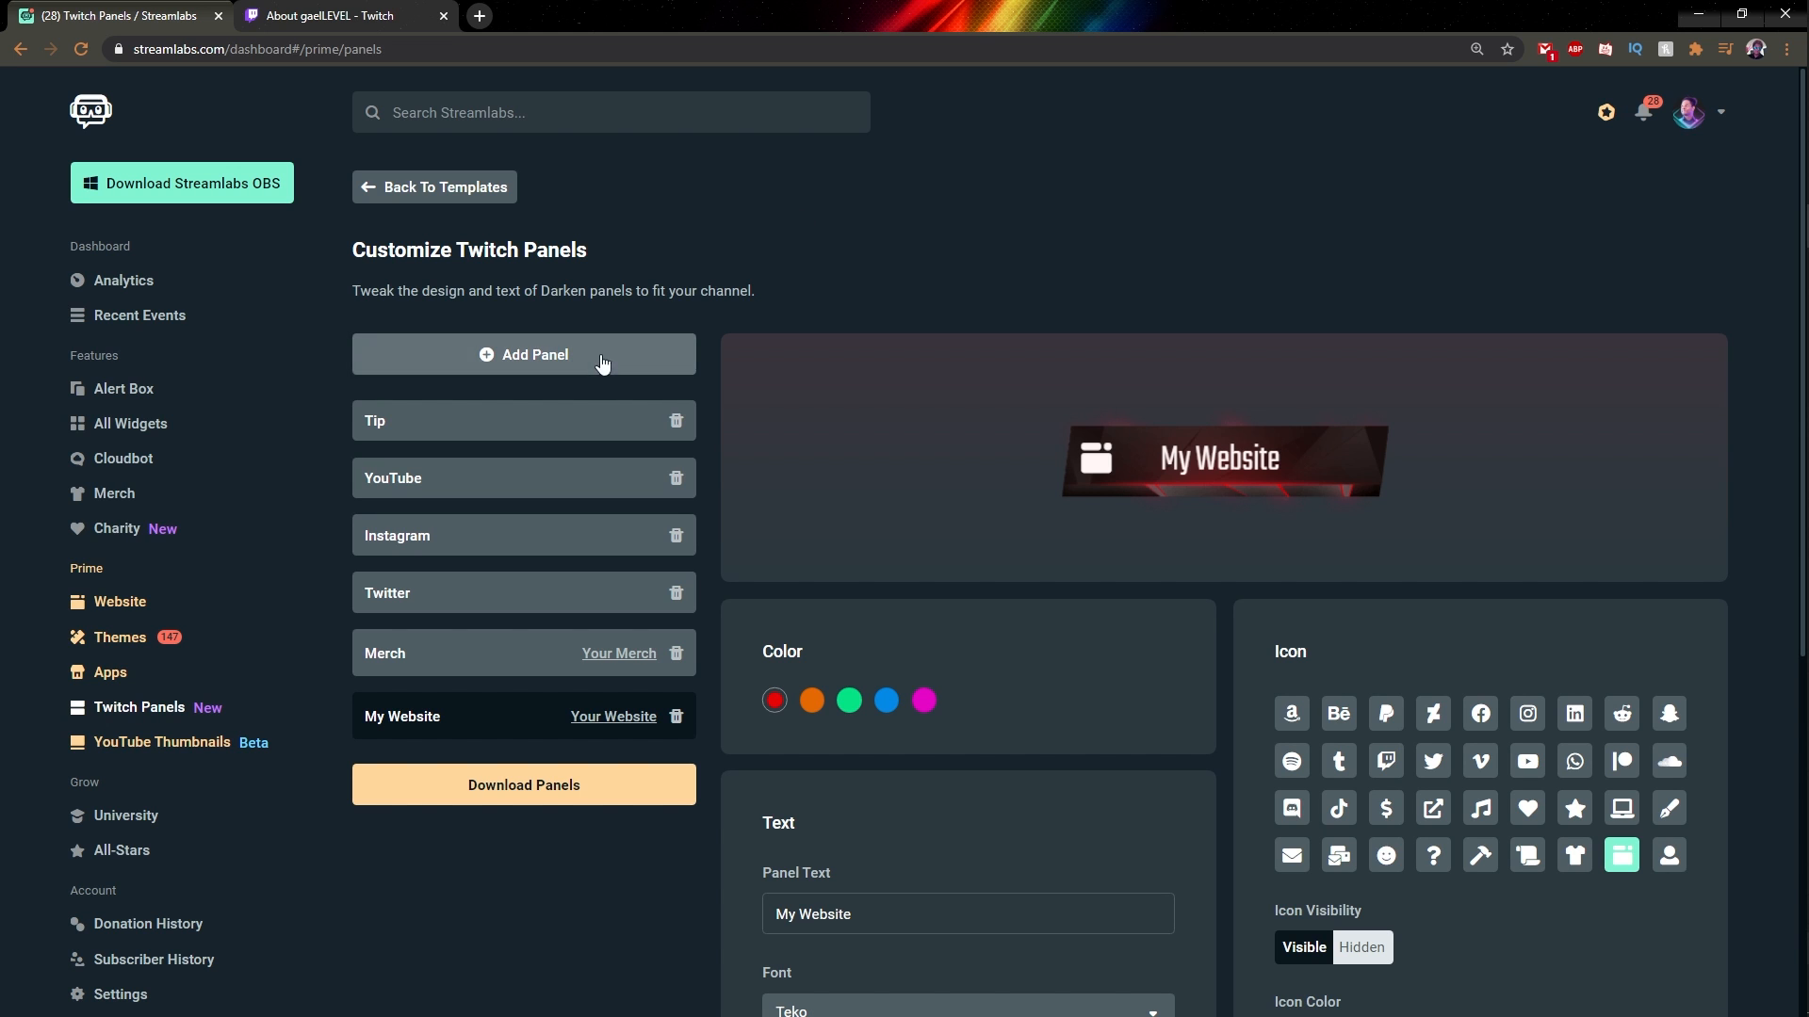
Return to the panel templates, reopen the Inversion template and review its color, text and icon settings.
{"action": "left_click", "coordinate": [399, 187]}
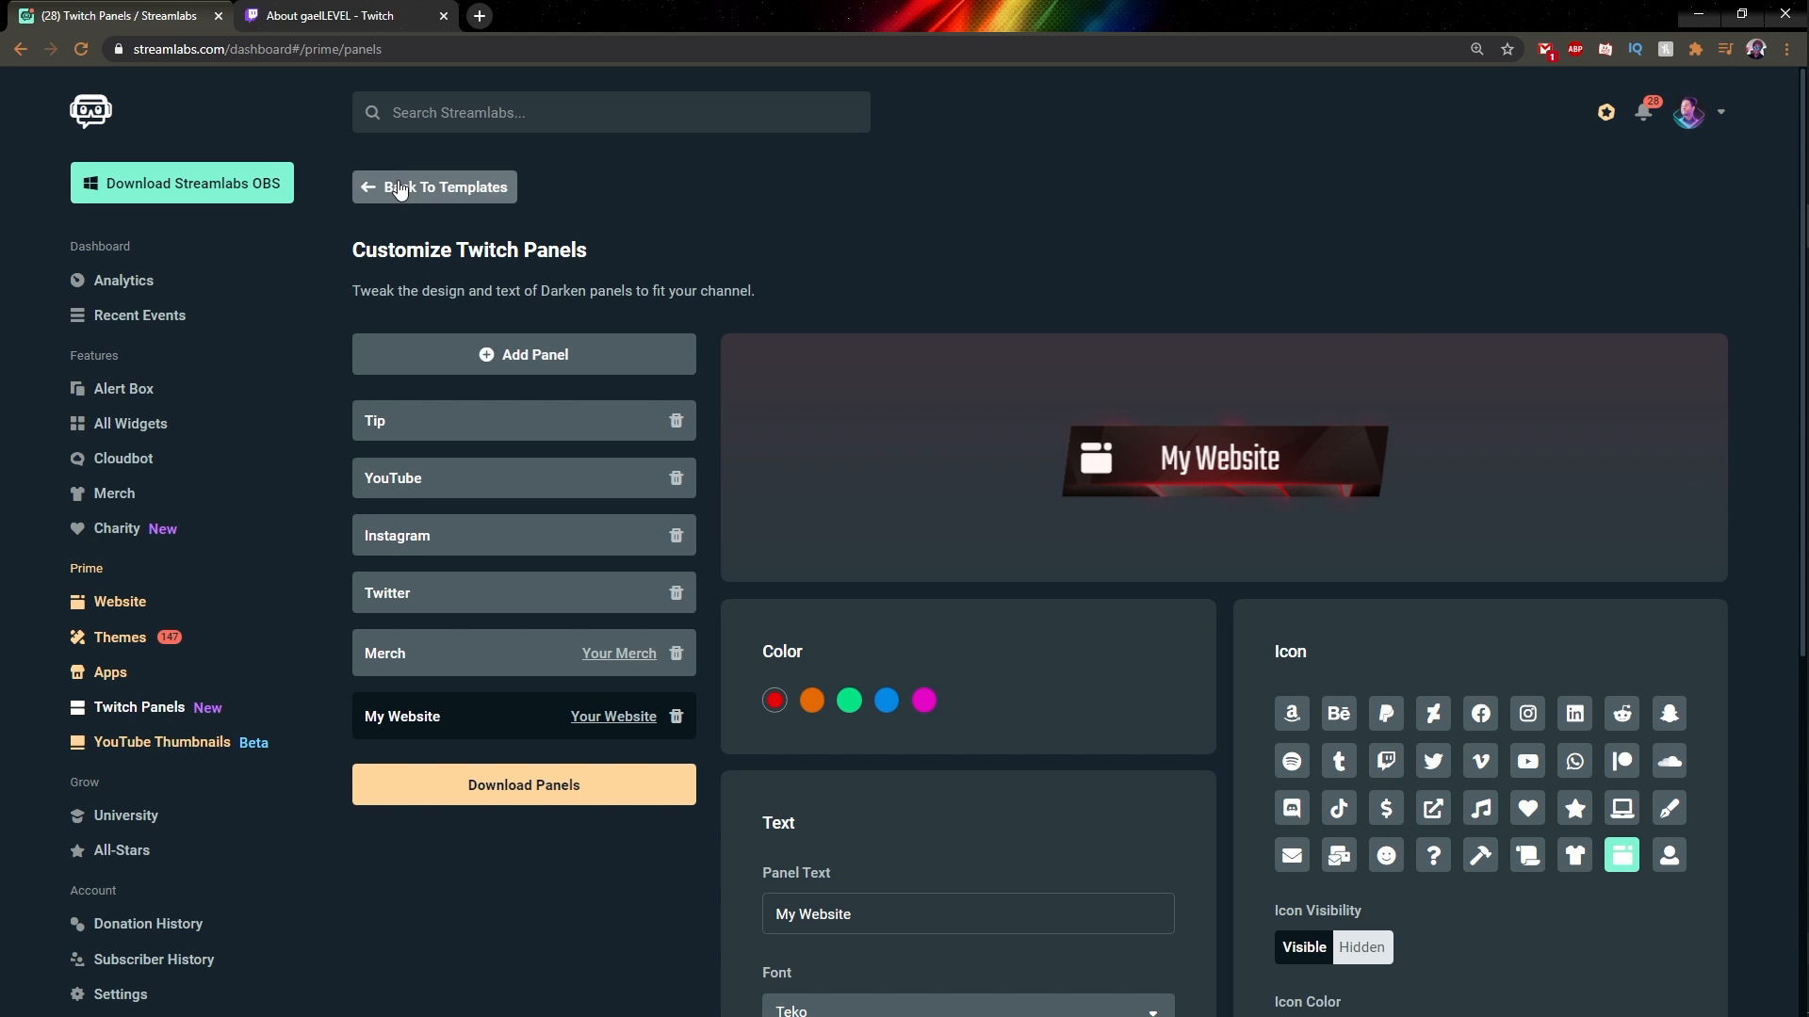
{"action": "left_click", "coordinate": [876, 451]}
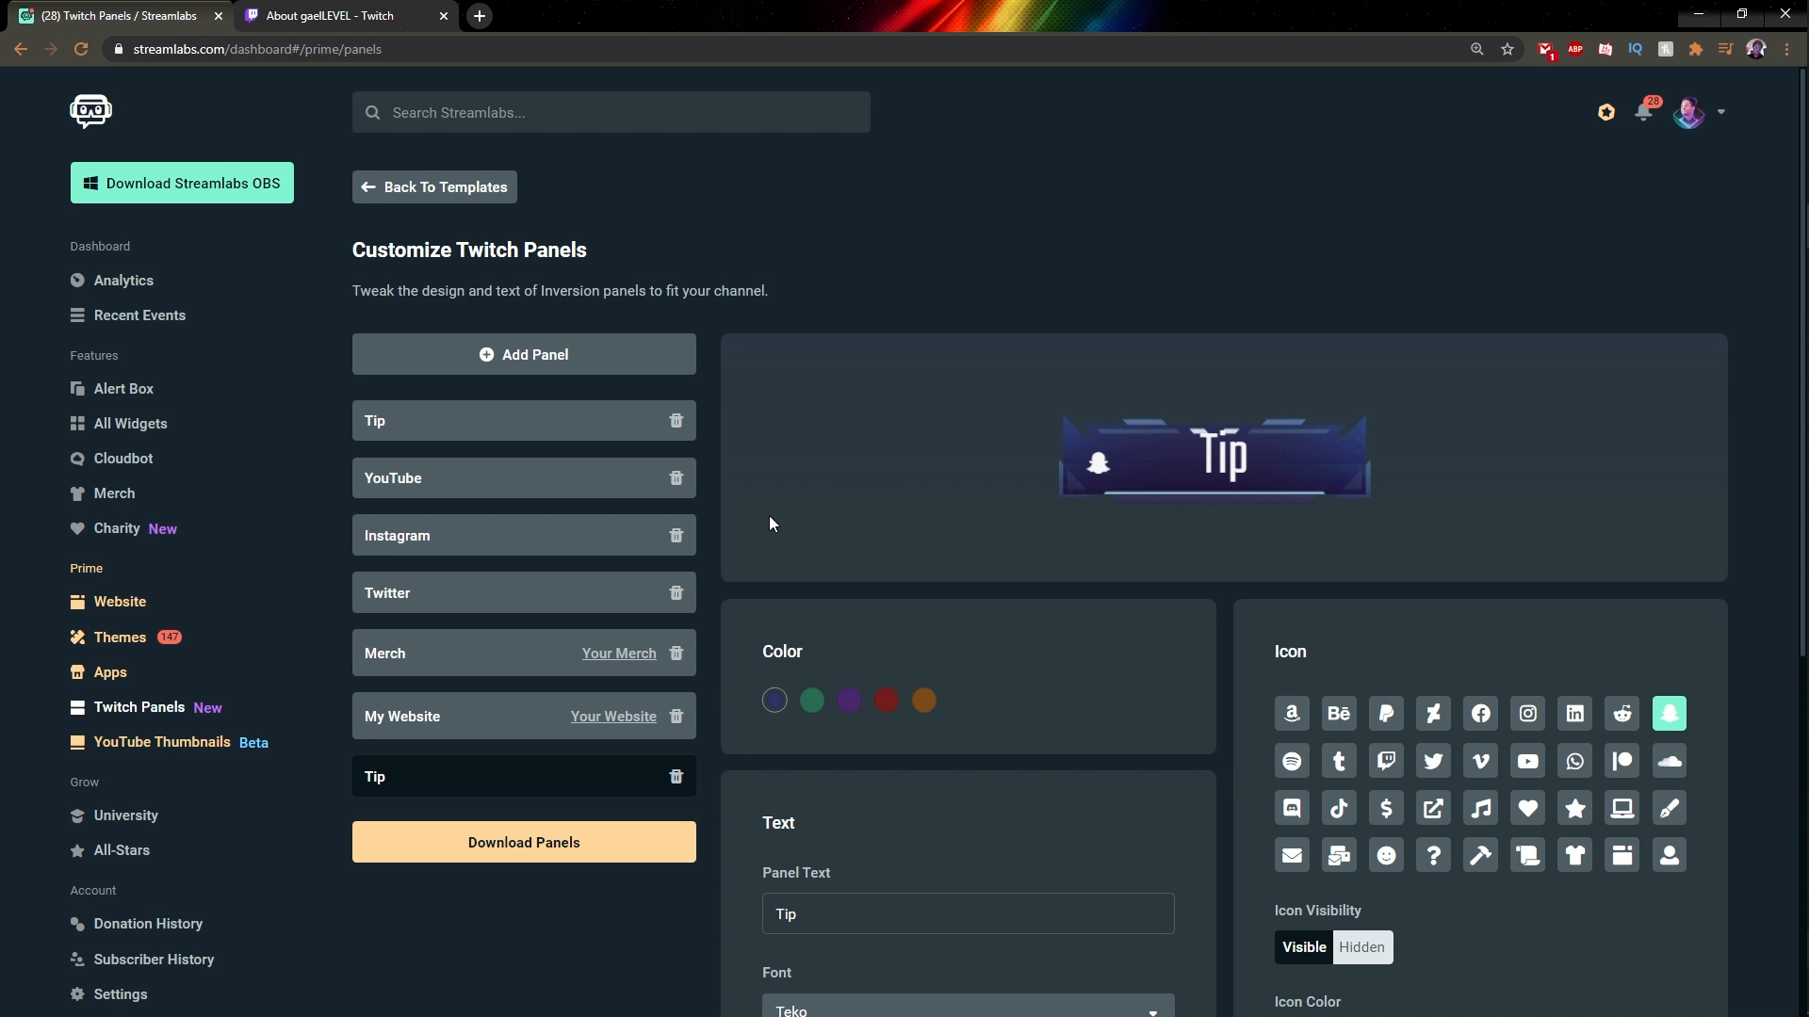
{"action": "scroll", "coordinate": [540, 686], "scroll_direction": "down", "scroll_amount": 5}
{"action": "scroll", "coordinate": [534, 678], "scroll_direction": "up", "scroll_amount": 5}
{"action": "scroll", "coordinate": [1150, 650], "scroll_direction": "down", "scroll_amount": 4}
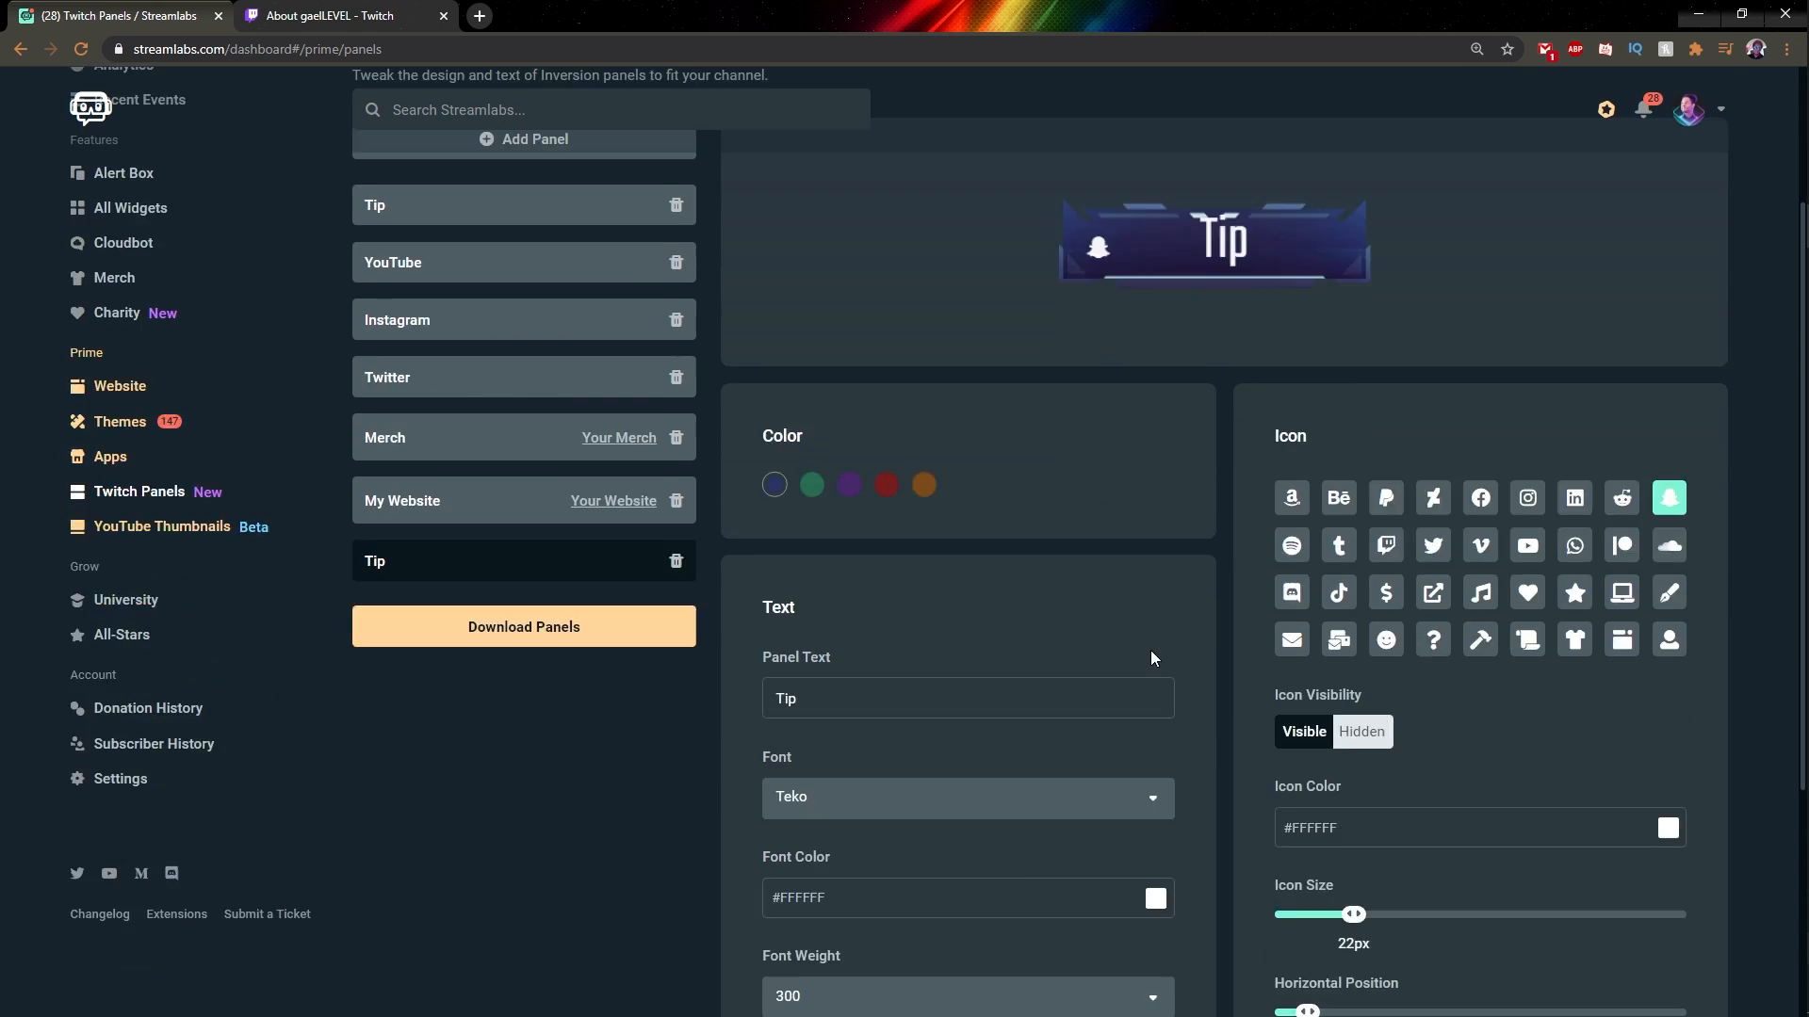
{"action": "scroll", "coordinate": [743, 722], "scroll_direction": "up", "scroll_amount": 4}
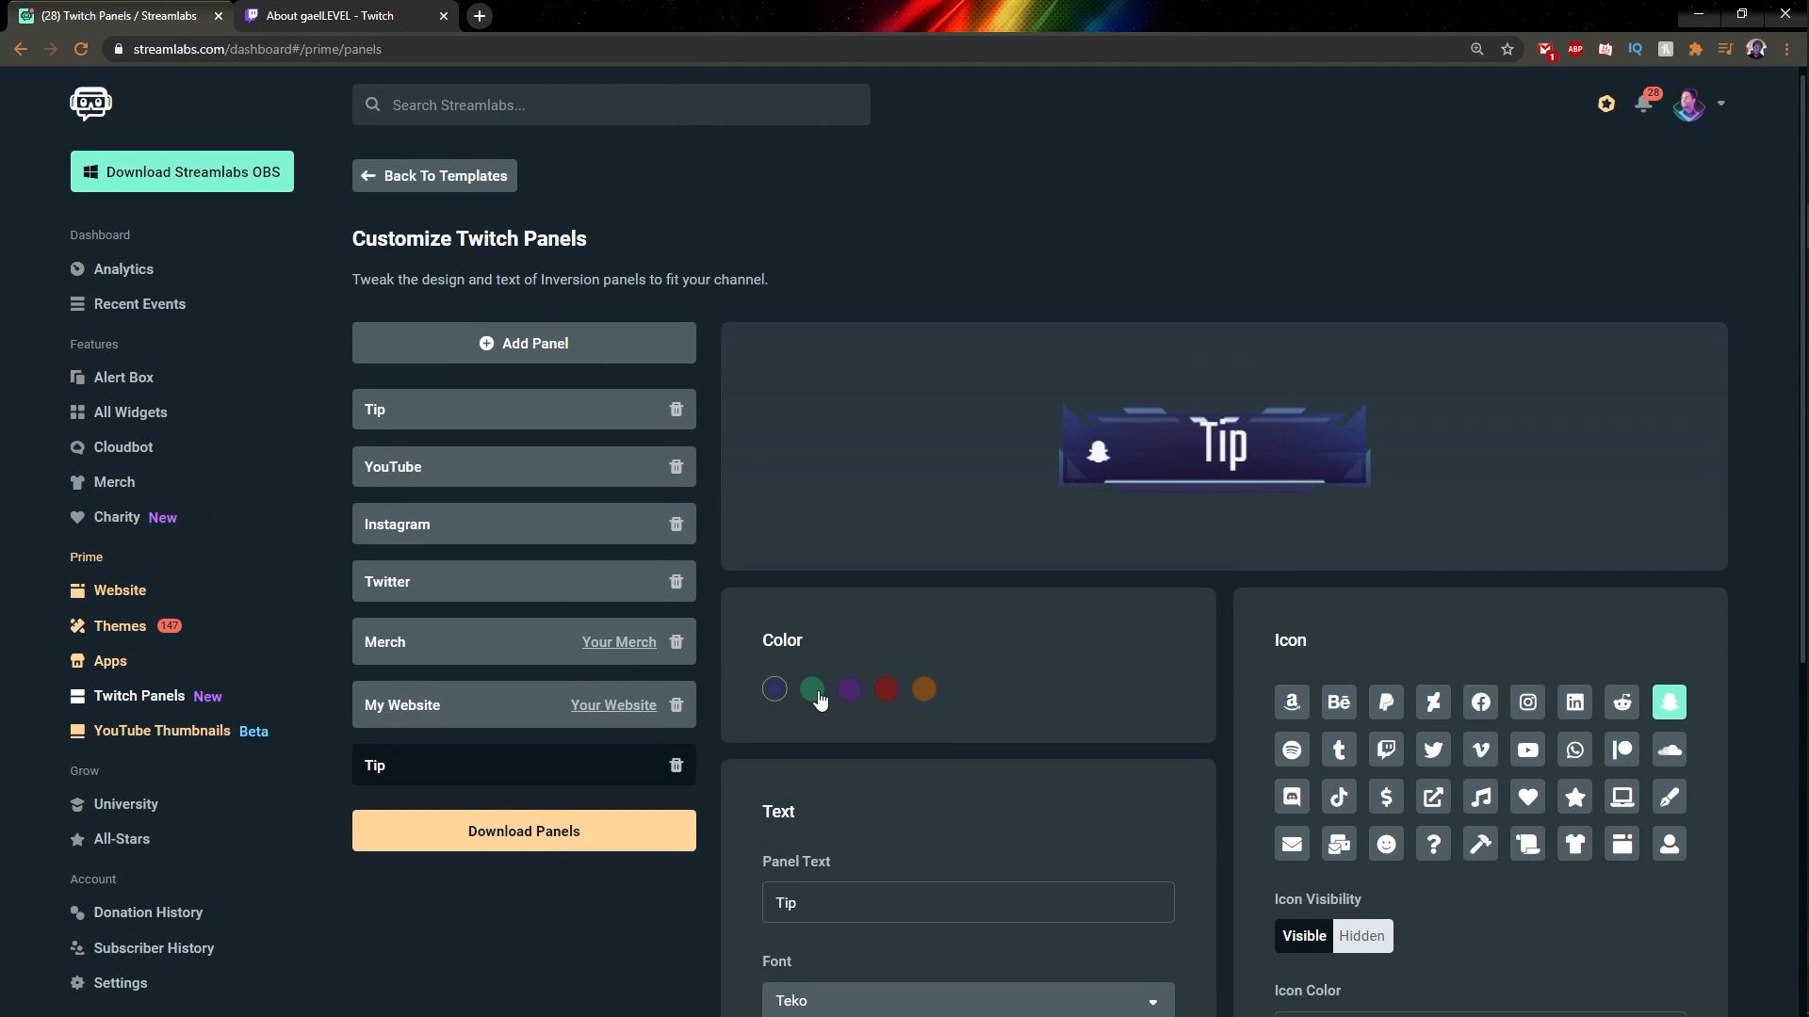